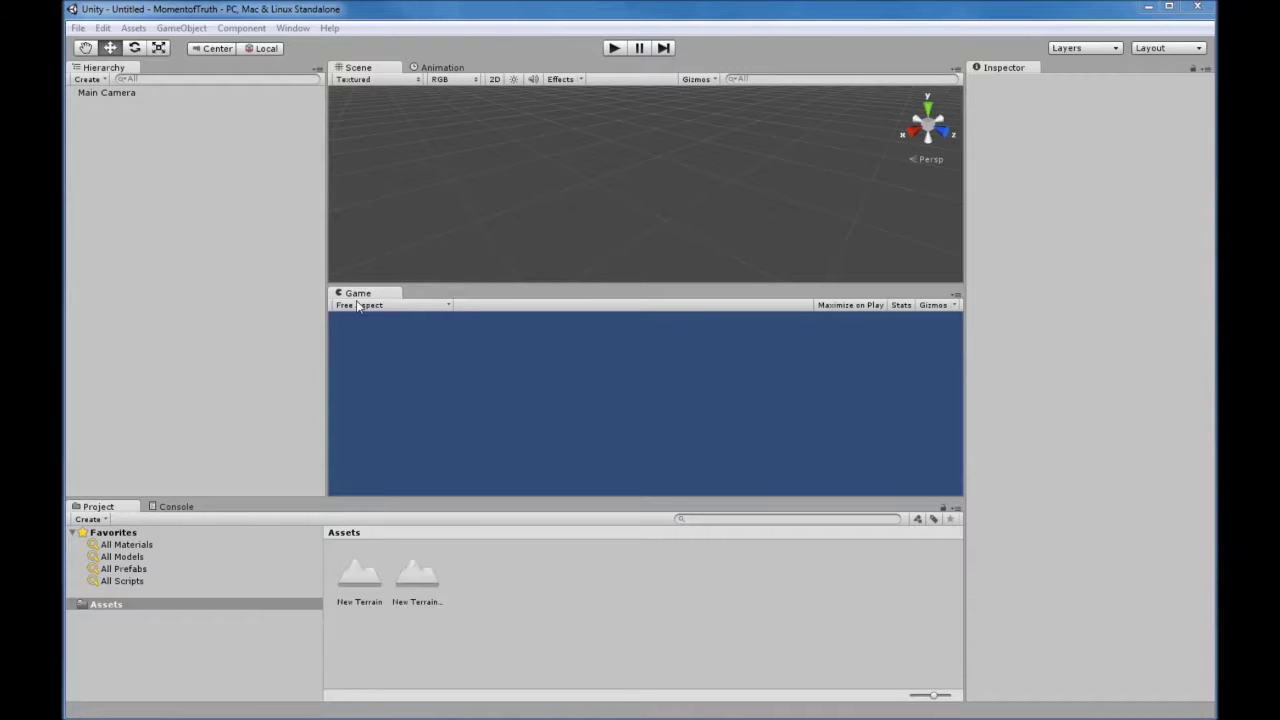
# Step: Delete both existing terrain assets from the project's Assets folder
pyautogui.click(428, 585)
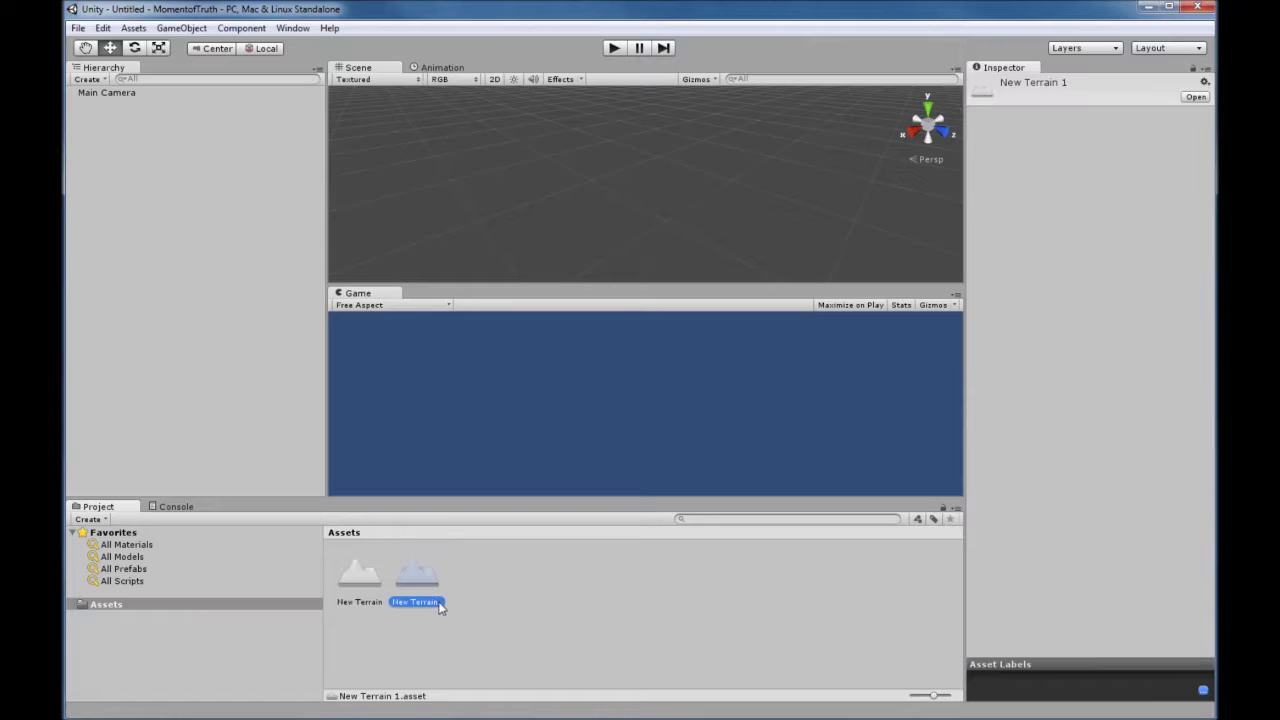
pyautogui.press('Delete')
pyautogui.click(642, 398)
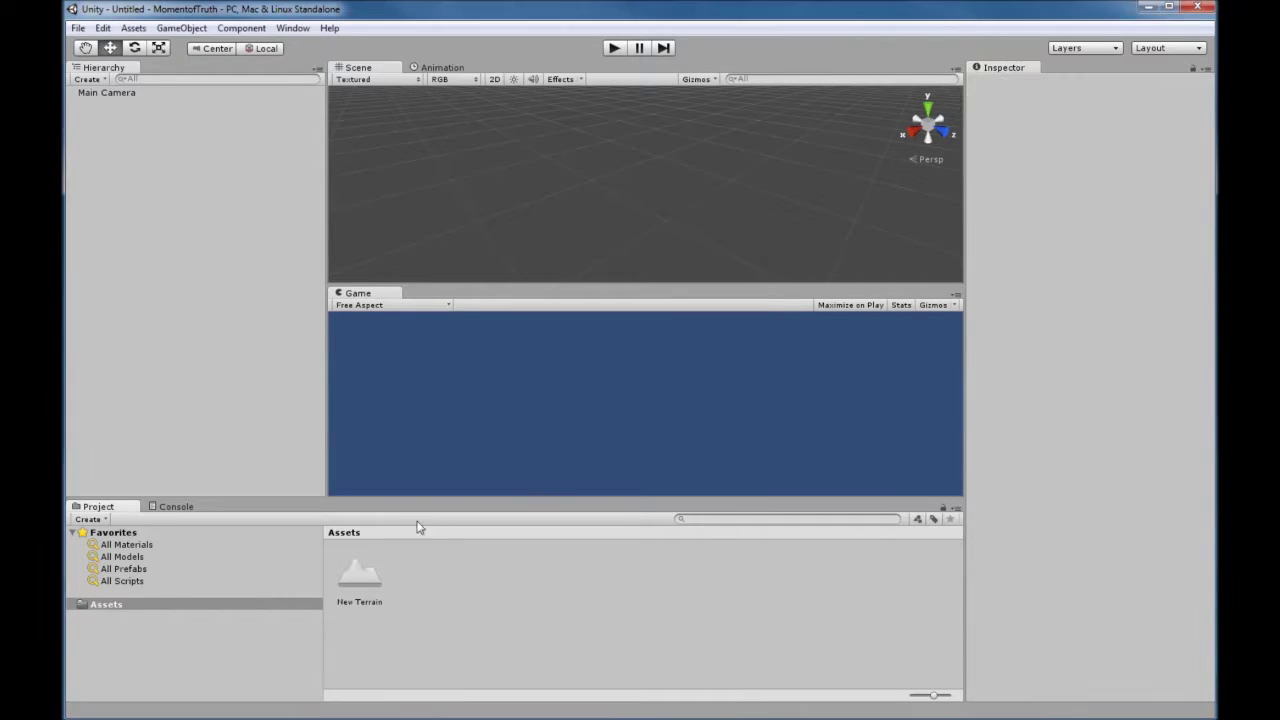
pyautogui.click(428, 568)
pyautogui.press('Delete')
pyautogui.click(634, 398)
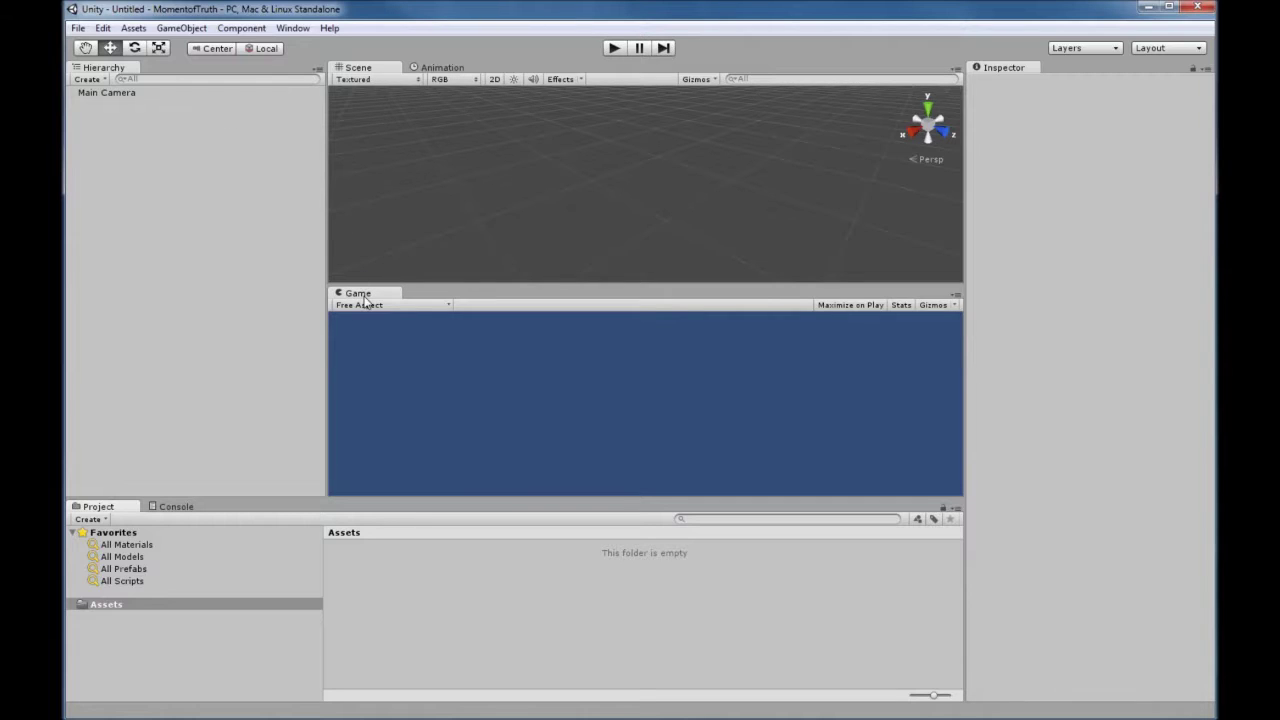
# Step: Add a second Game view and dock it between the Hierarchy and the Scene view
pyautogui.moveTo(365, 294)
pyautogui.mouseDown()
pyautogui.moveTo(326, 294)
pyautogui.moveTo(385, 298)
pyautogui.moveTo(350, 302)
pyautogui.mouseUp()
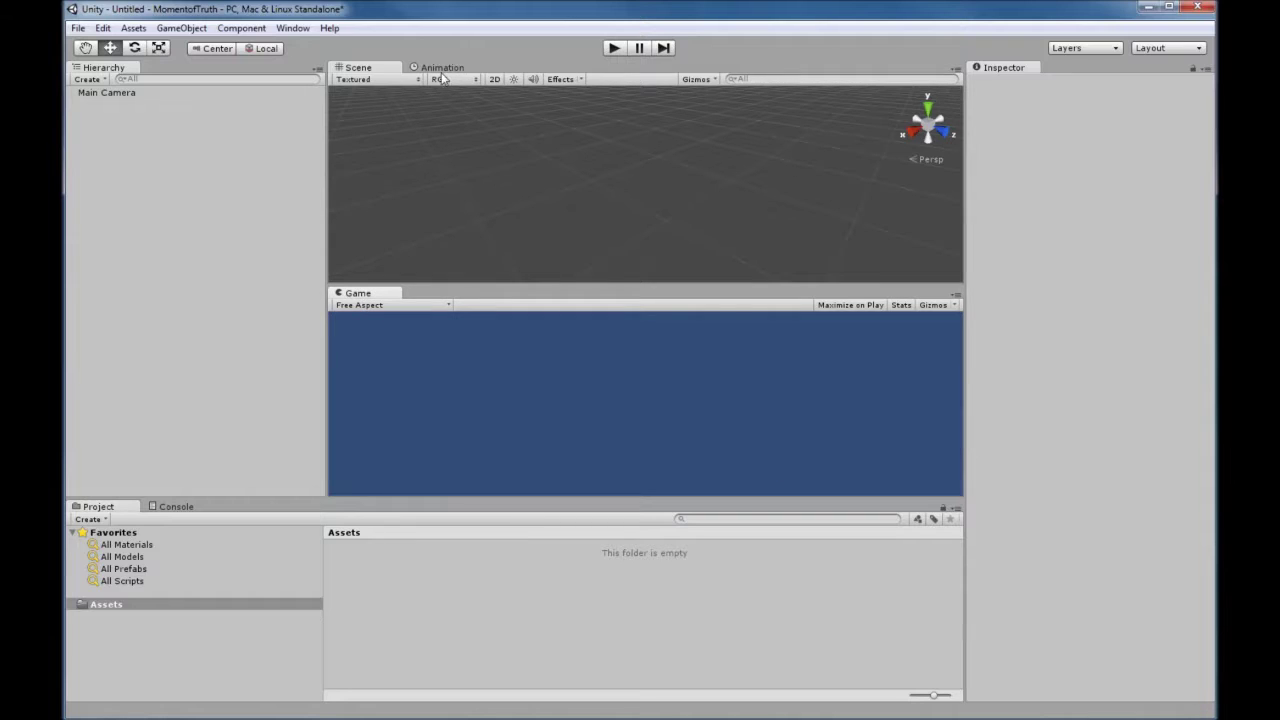
pyautogui.rightClick(376, 71)
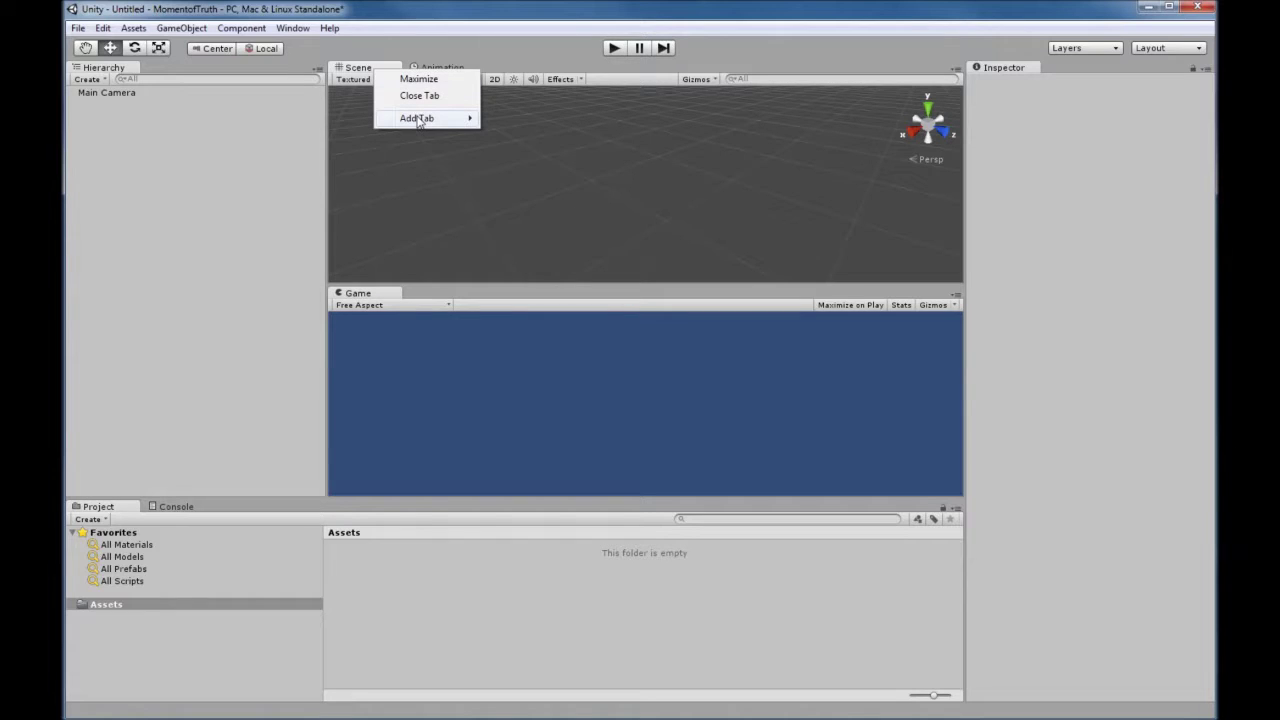
pyautogui.moveTo(418, 119)
pyautogui.click(515, 136)
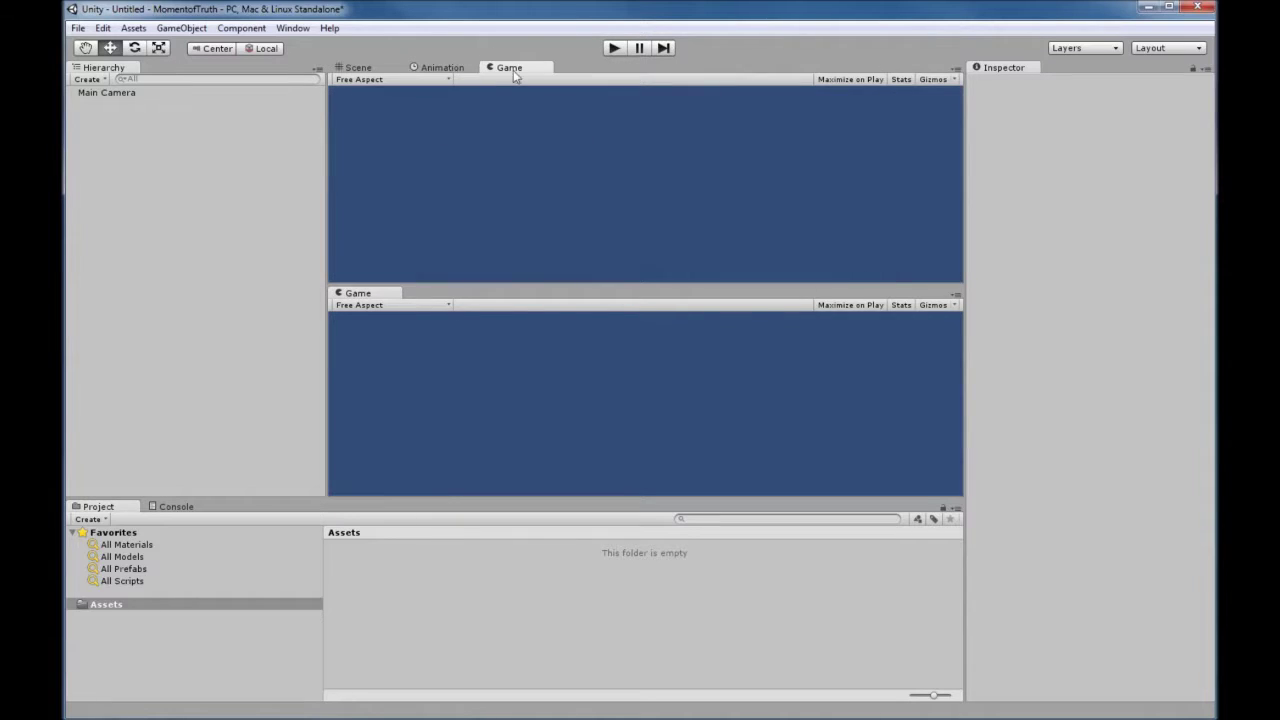
pyautogui.moveTo(516, 72); pyautogui.dragTo(279, 238)
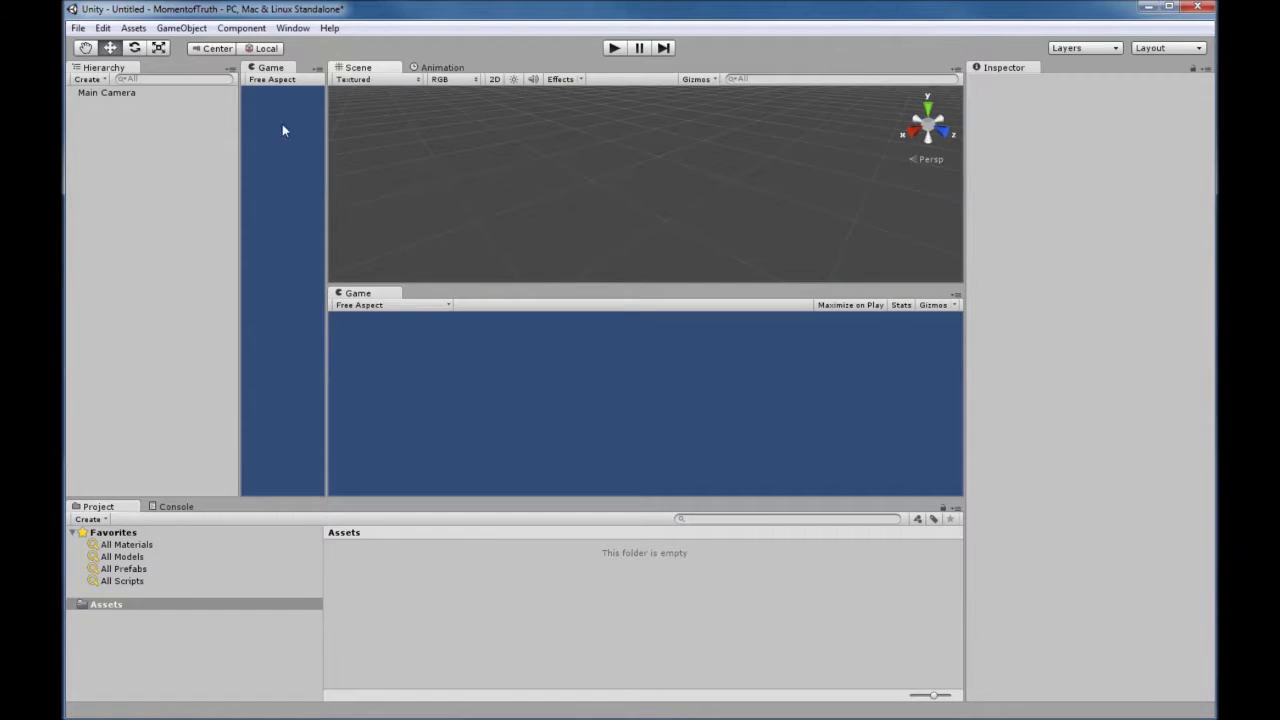
pyautogui.moveTo(270, 70); pyautogui.dragTo(230, 145)
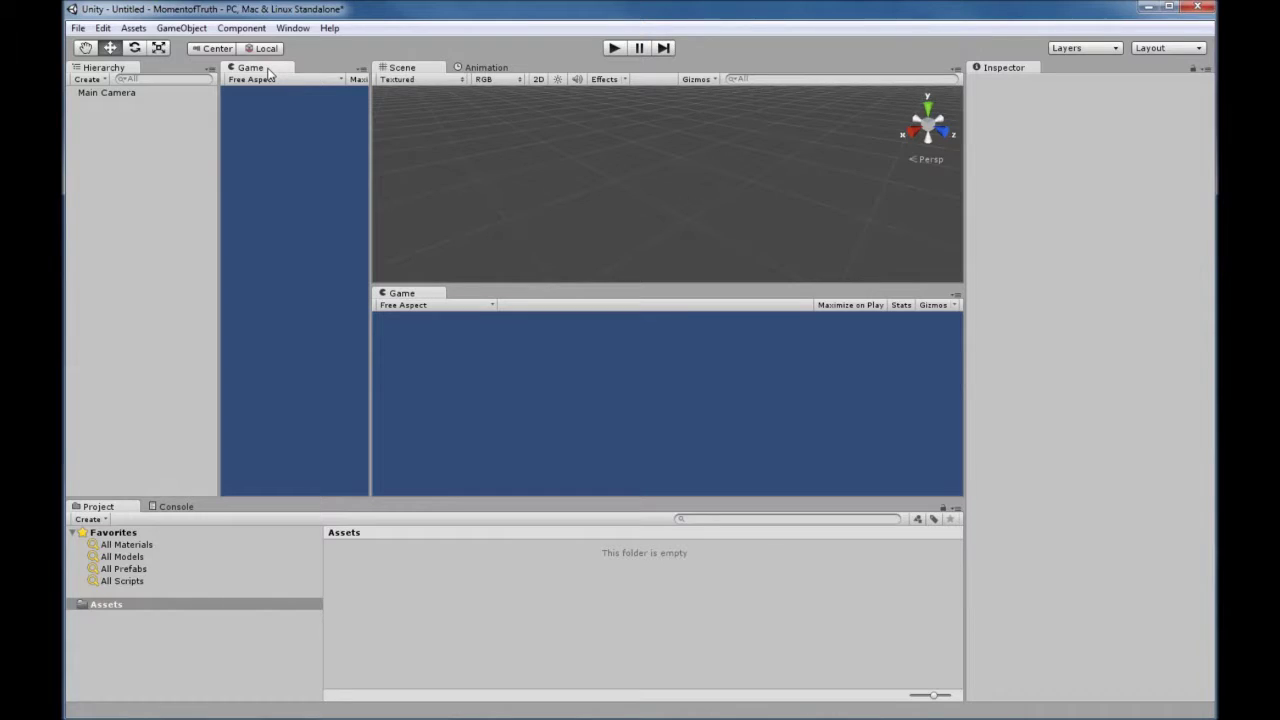
# Step: Close the extra Game view docked beside the Hierarchy
pyautogui.rightClick(269, 73)
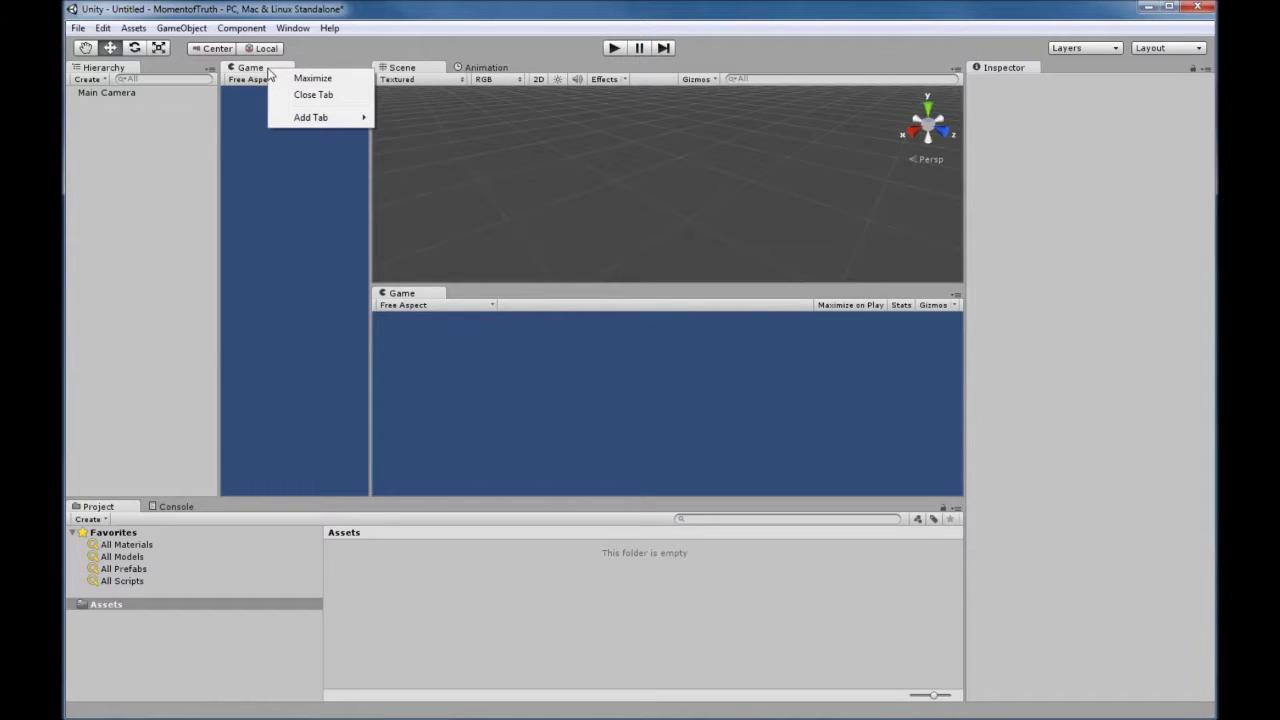
pyautogui.click(305, 94)
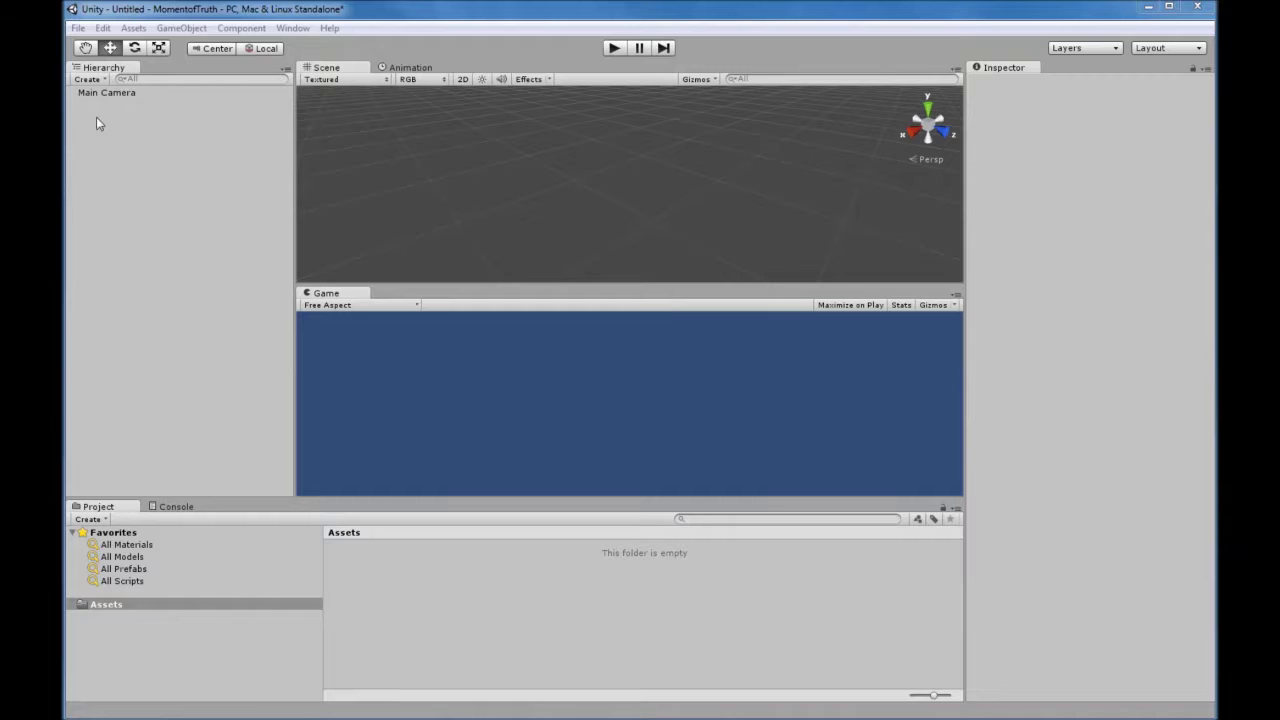
# Step: Create a plane game object and rename it Ground
pyautogui.click(181, 28)
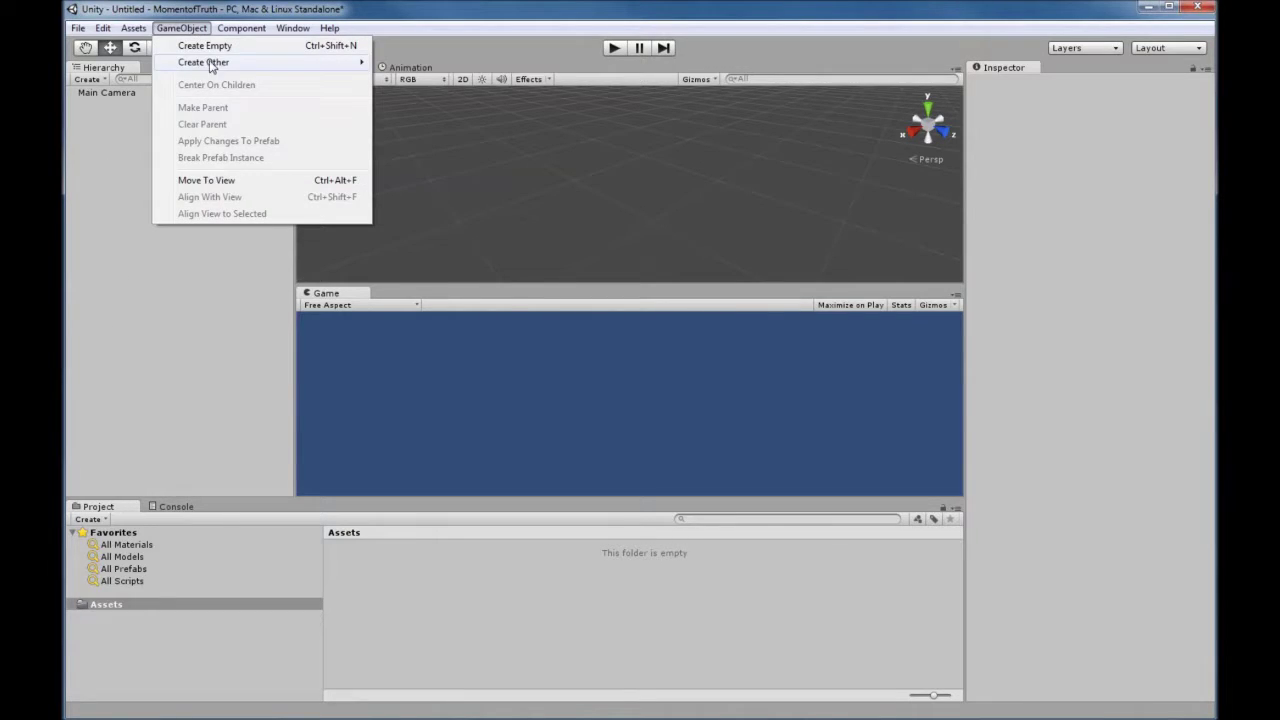
pyautogui.moveTo(209, 64)
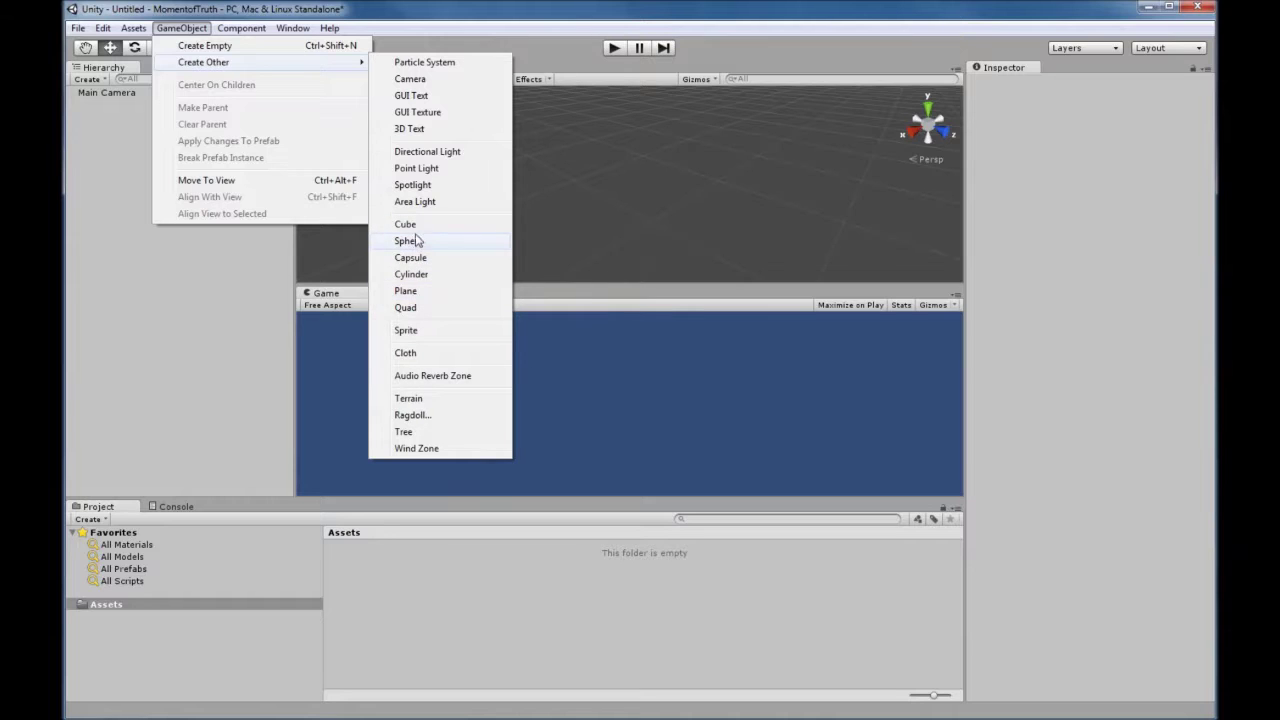
pyautogui.click(406, 290)
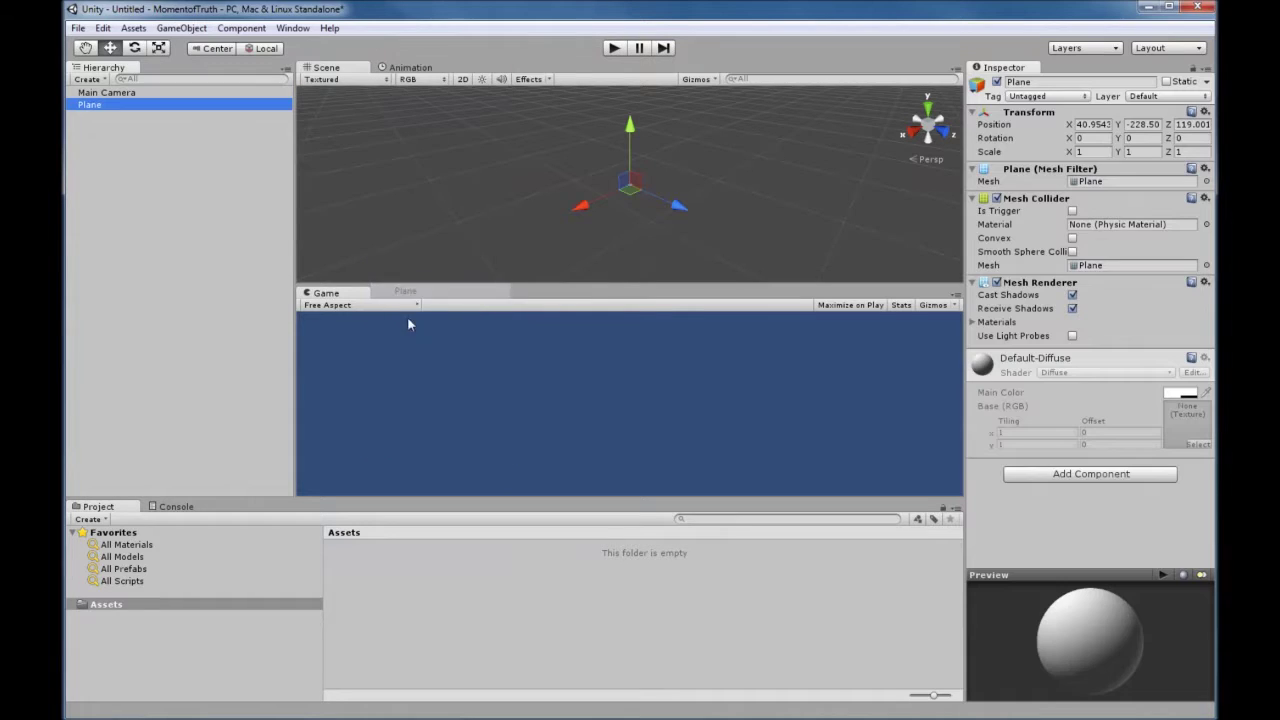
pyautogui.rightClick(91, 106)
pyautogui.click(134, 157)
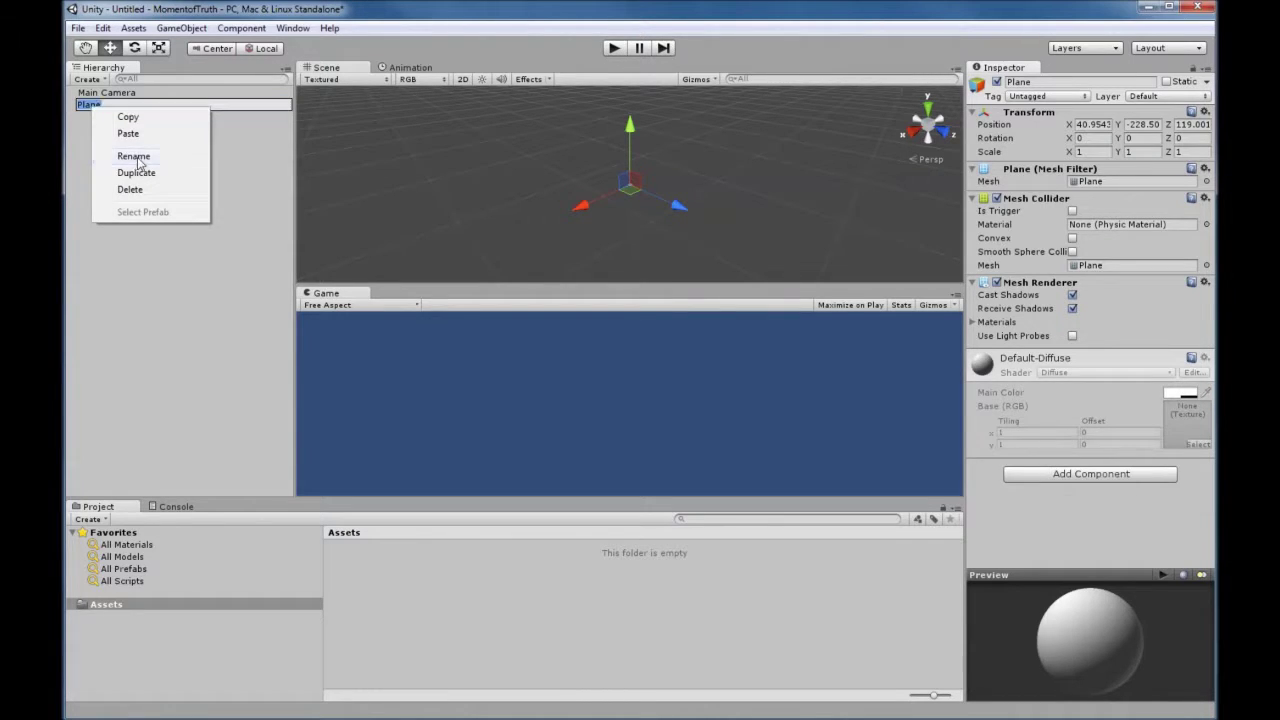
pyautogui.write('Ground')
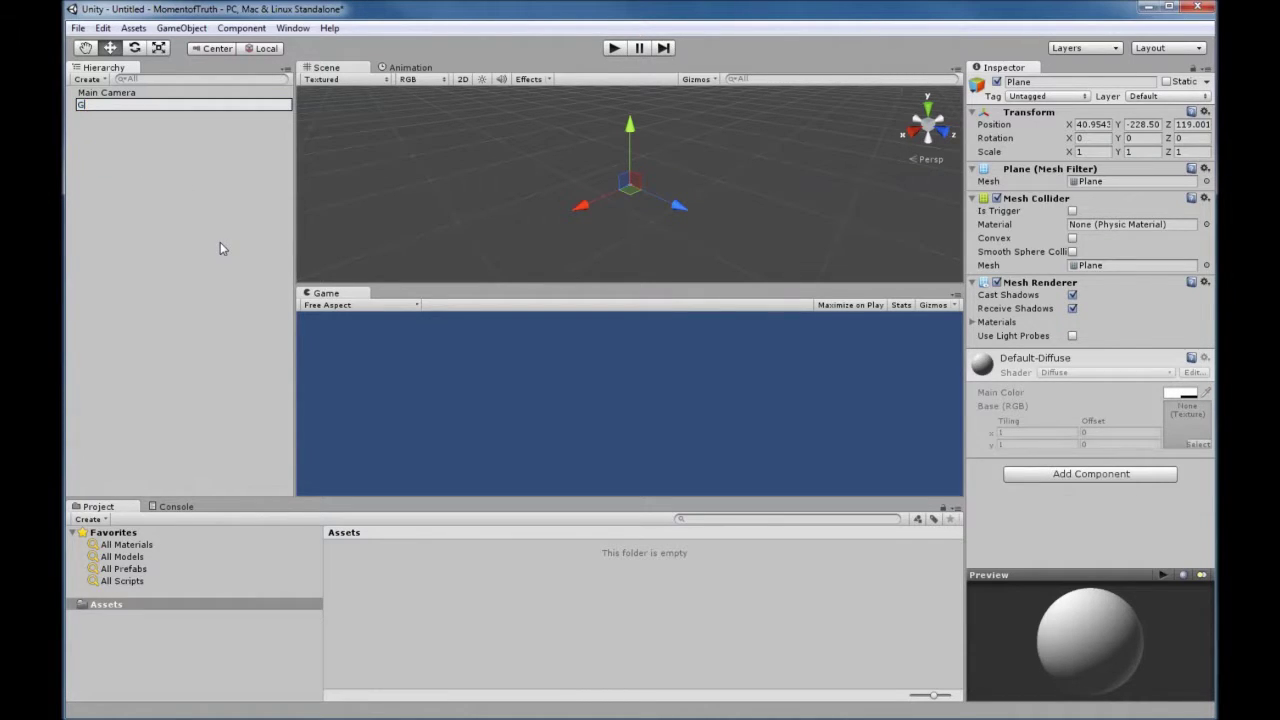
pyautogui.click(220, 245)
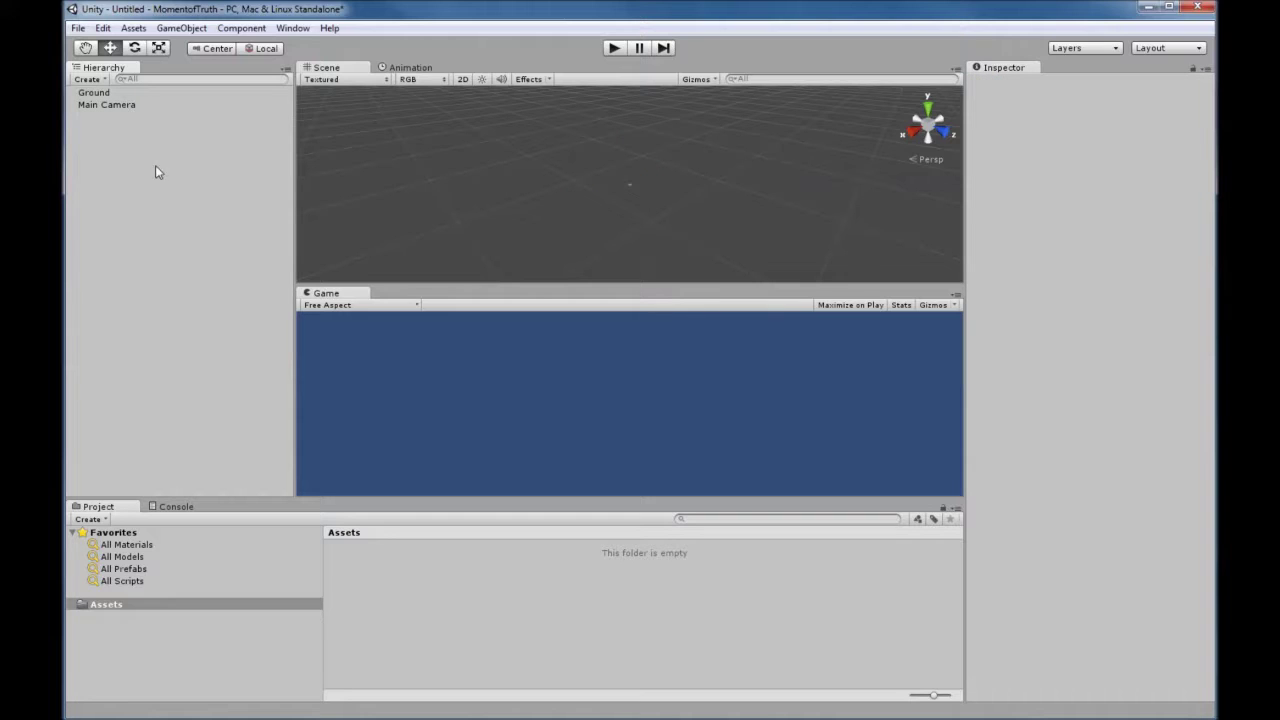
# Step: Delete the Ground plane from the scene
pyautogui.click(100, 93)
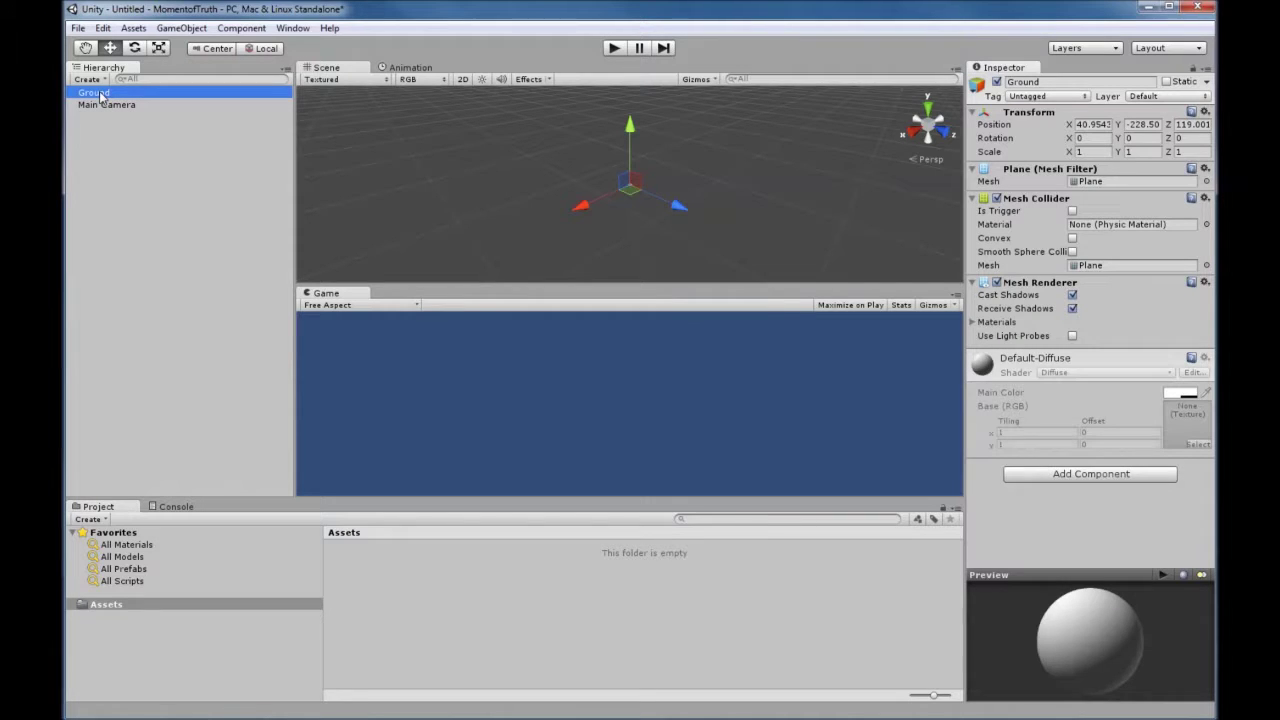
pyautogui.press('Delete')
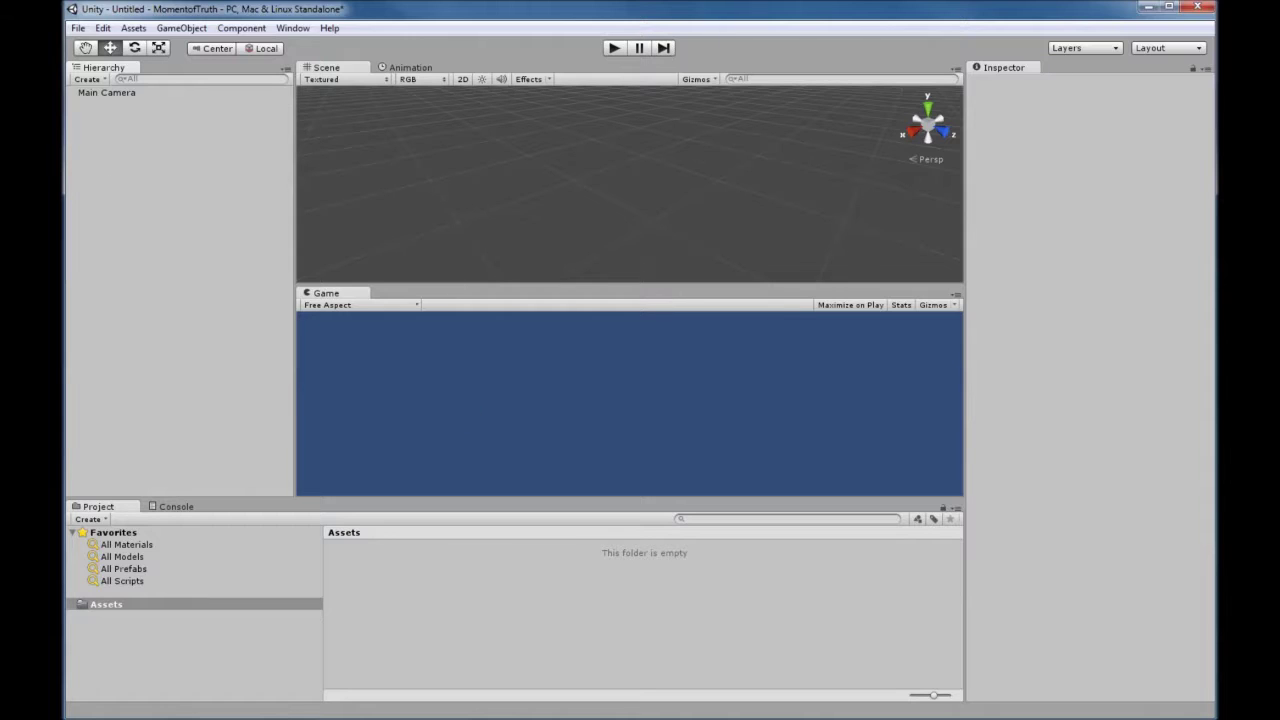
# Step: Try the Move, Rotate and Scale transform tools, finishing with the Hand tool active
pyautogui.click(84, 50)
pyautogui.click(111, 49)
pyautogui.click(86, 50)
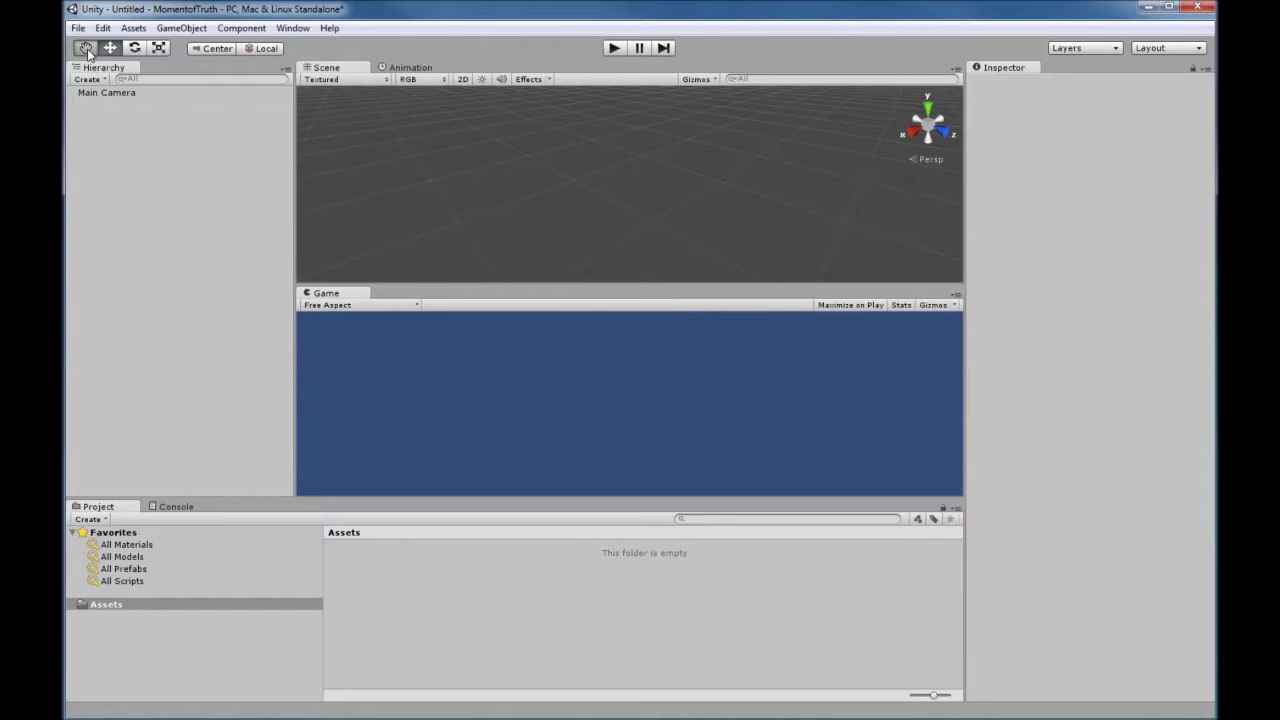
pyautogui.click(135, 49)
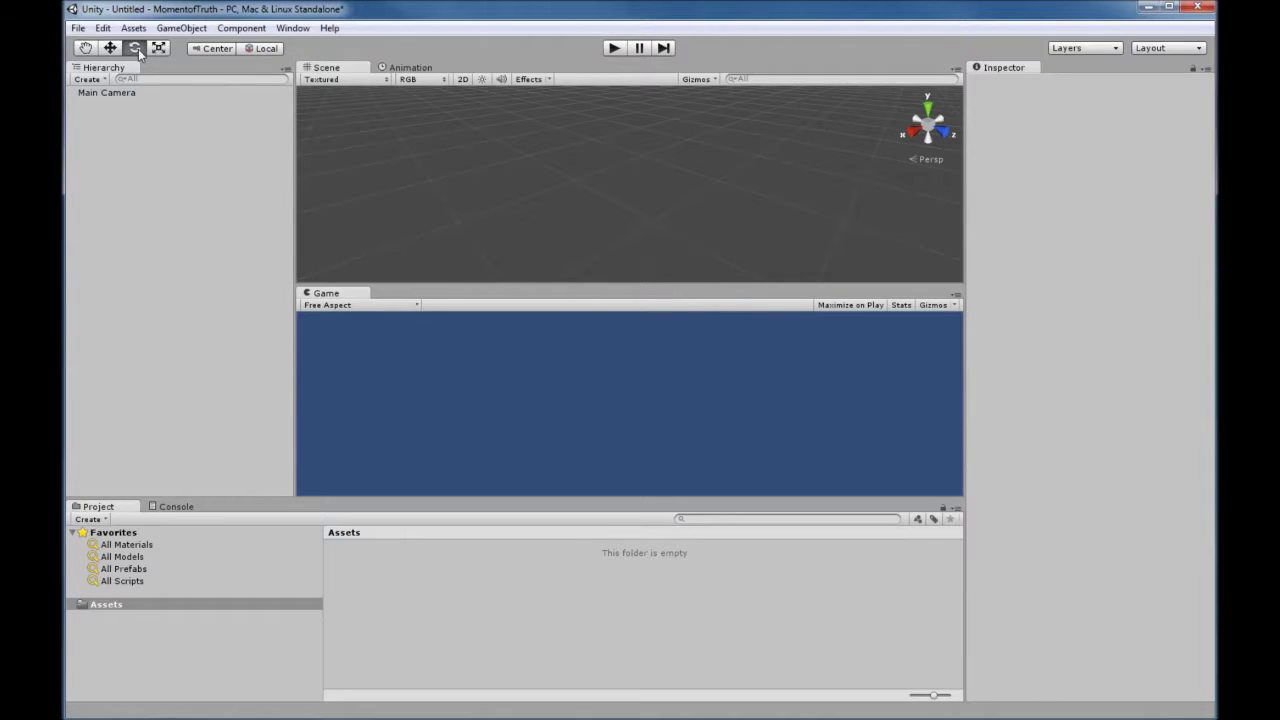
pyautogui.click(158, 48)
pyautogui.click(87, 53)
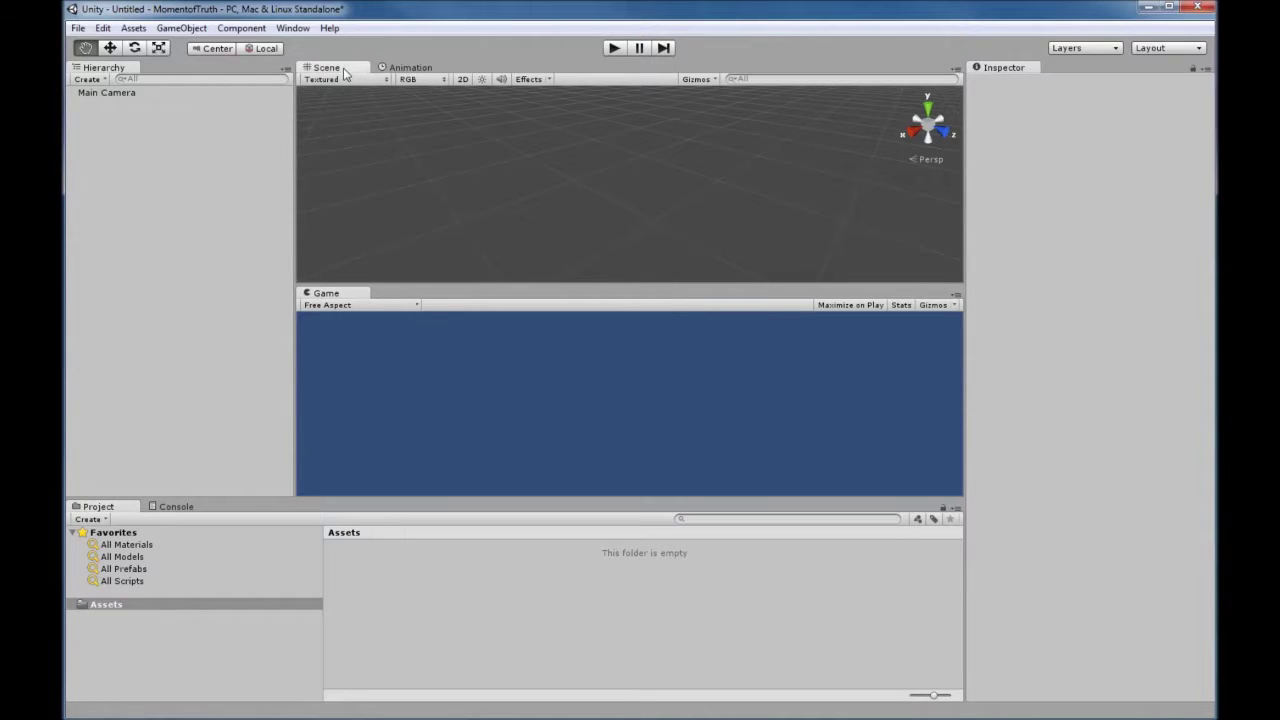
# Step: View the empty Animation timeline and return to the Scene view
pyautogui.click(418, 72)
pyautogui.click(342, 70)
pyautogui.click(393, 71)
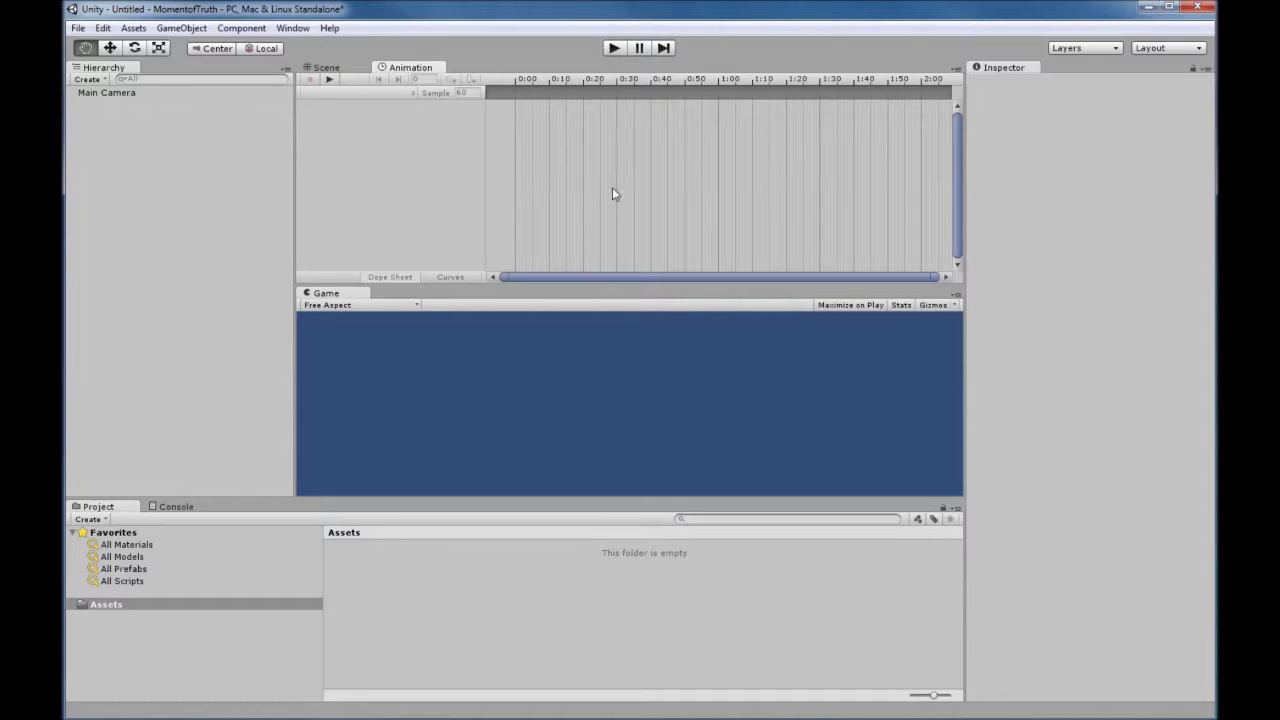
pyautogui.click(330, 70)
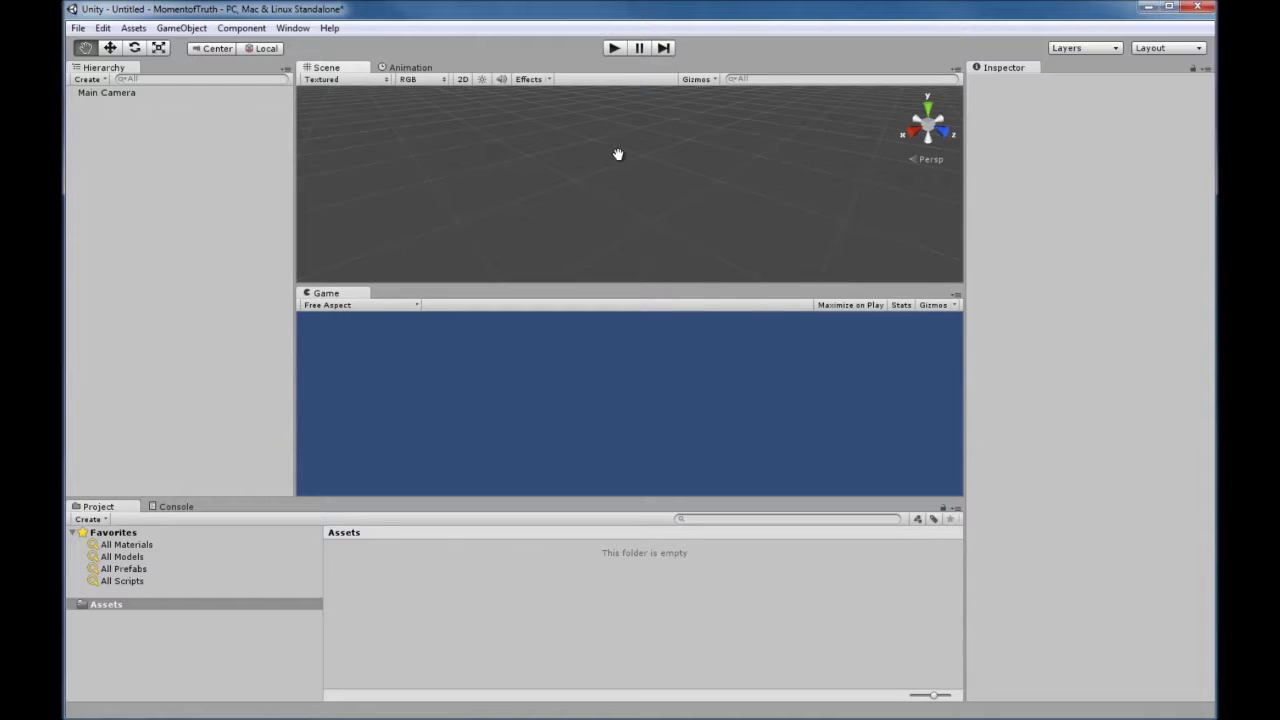
# Step: Examine the scene from the top, front and other axis orientations, finishing in the perspective back view
pyautogui.moveTo(571, 177); pyautogui.dragTo(887, 146)
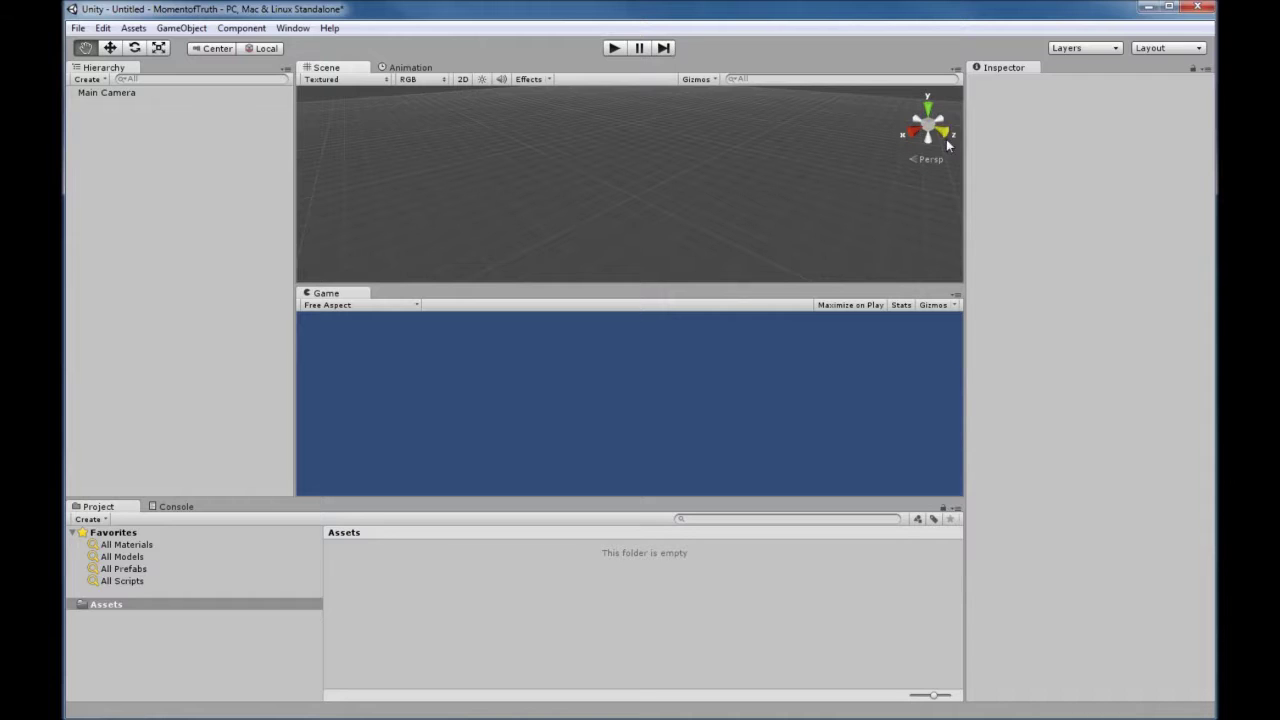
pyautogui.click(927, 103)
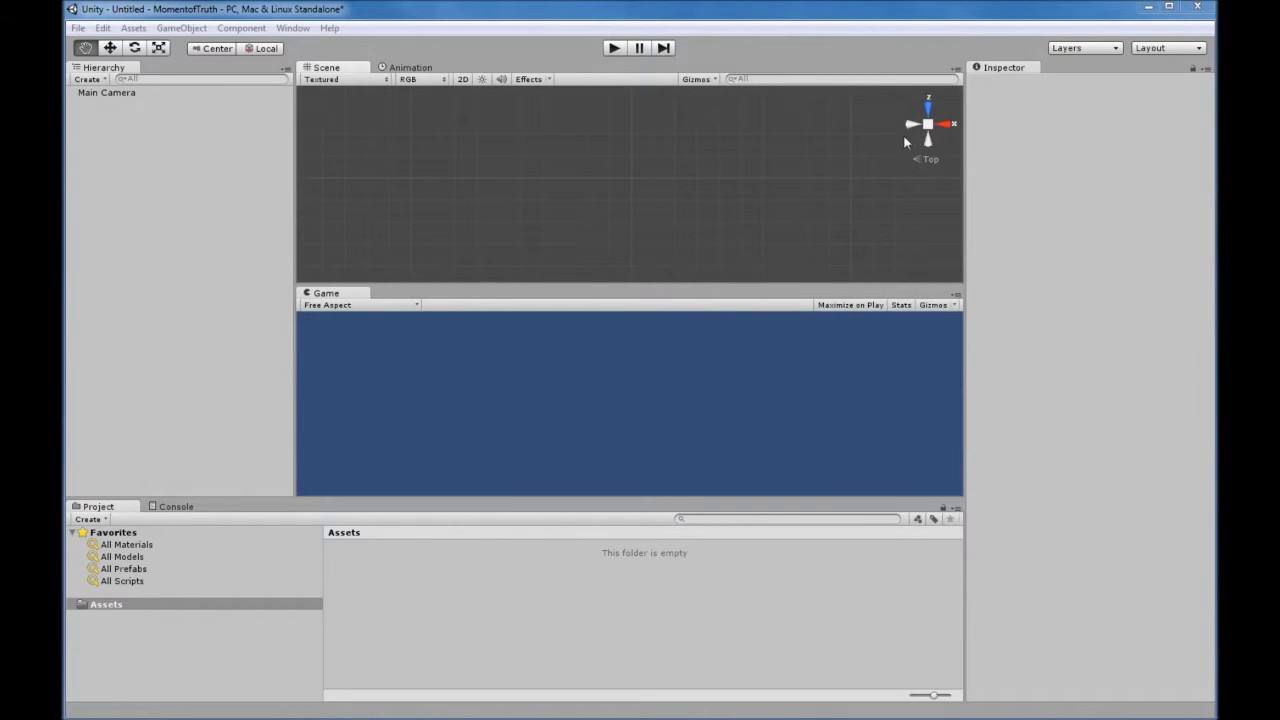
pyautogui.click(911, 124)
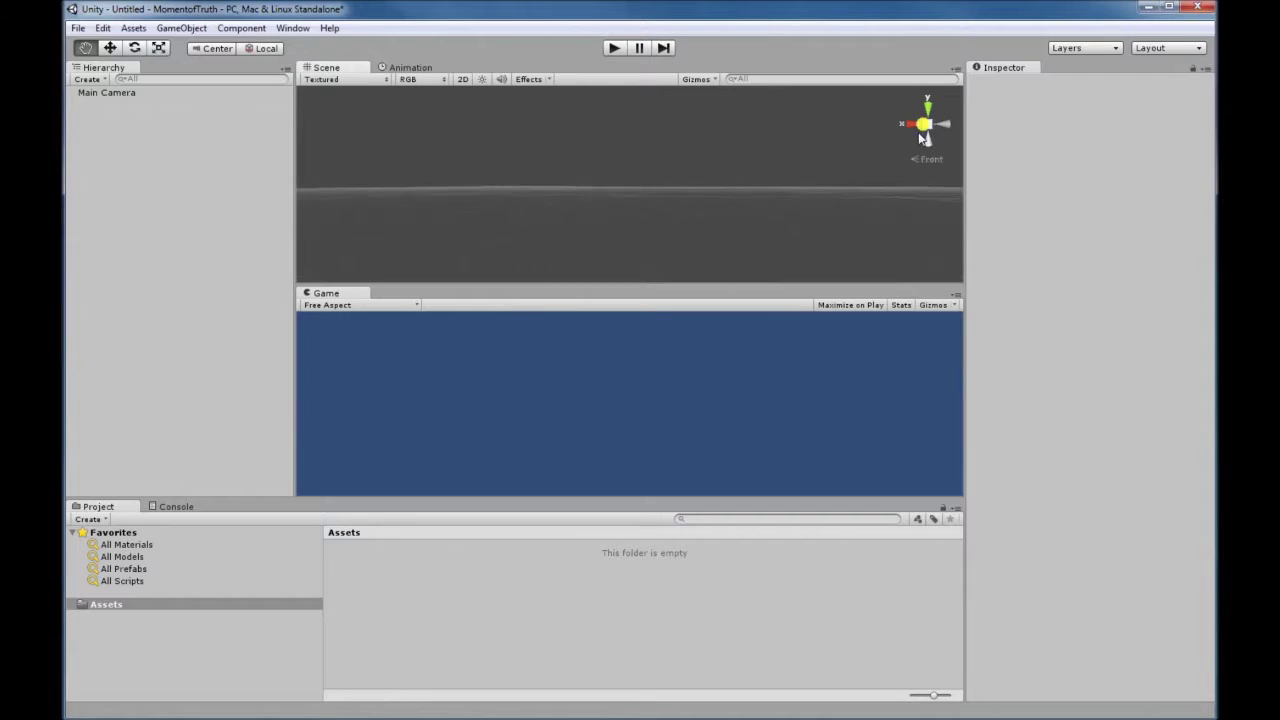
pyautogui.click(928, 126)
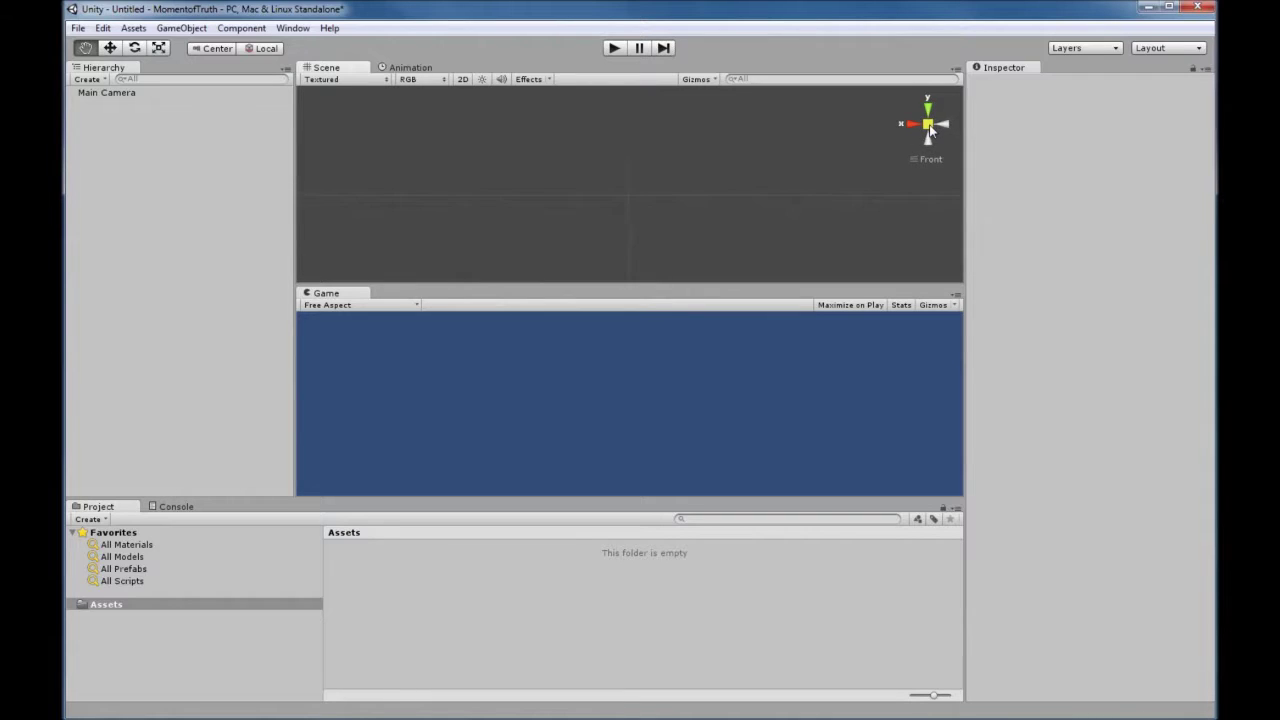
pyautogui.click(928, 106)
pyautogui.click(931, 157)
pyautogui.click(928, 140)
pyautogui.moveTo(709, 177); pyautogui.dragTo(751, 237)
pyautogui.click(405, 332)
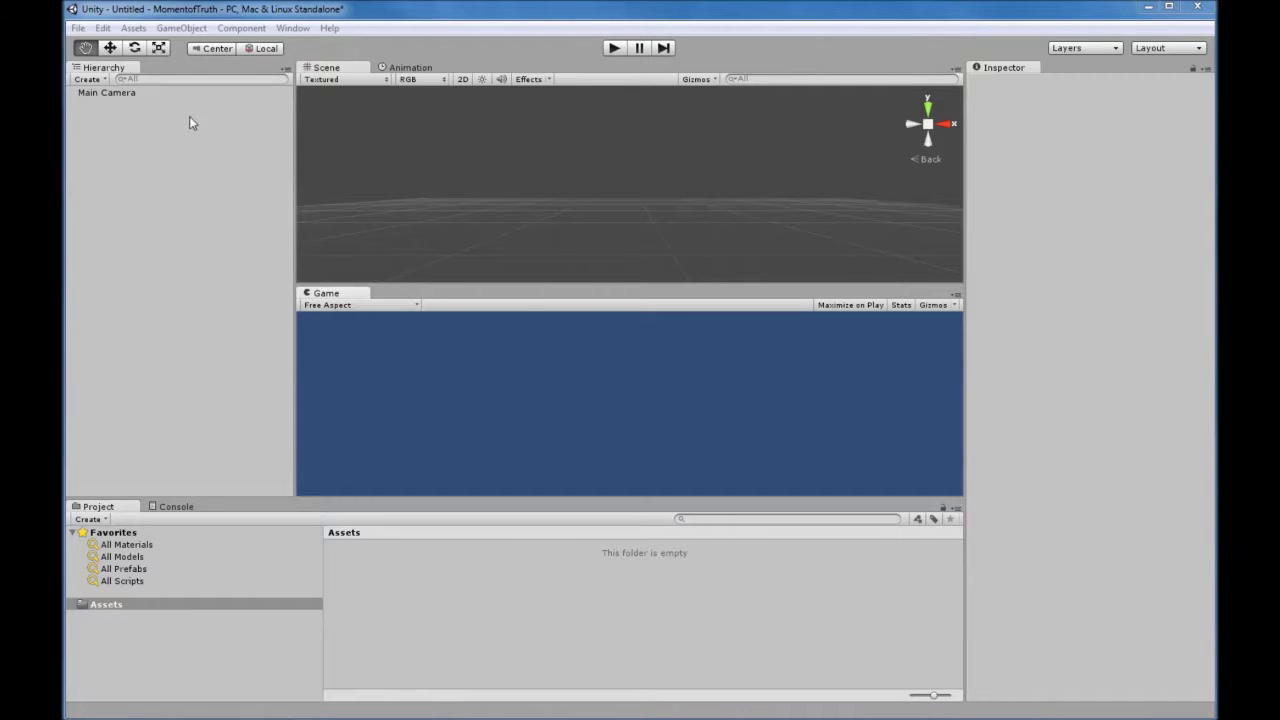
# Step: Create a terrain game object in the scene
pyautogui.click(206, 13)
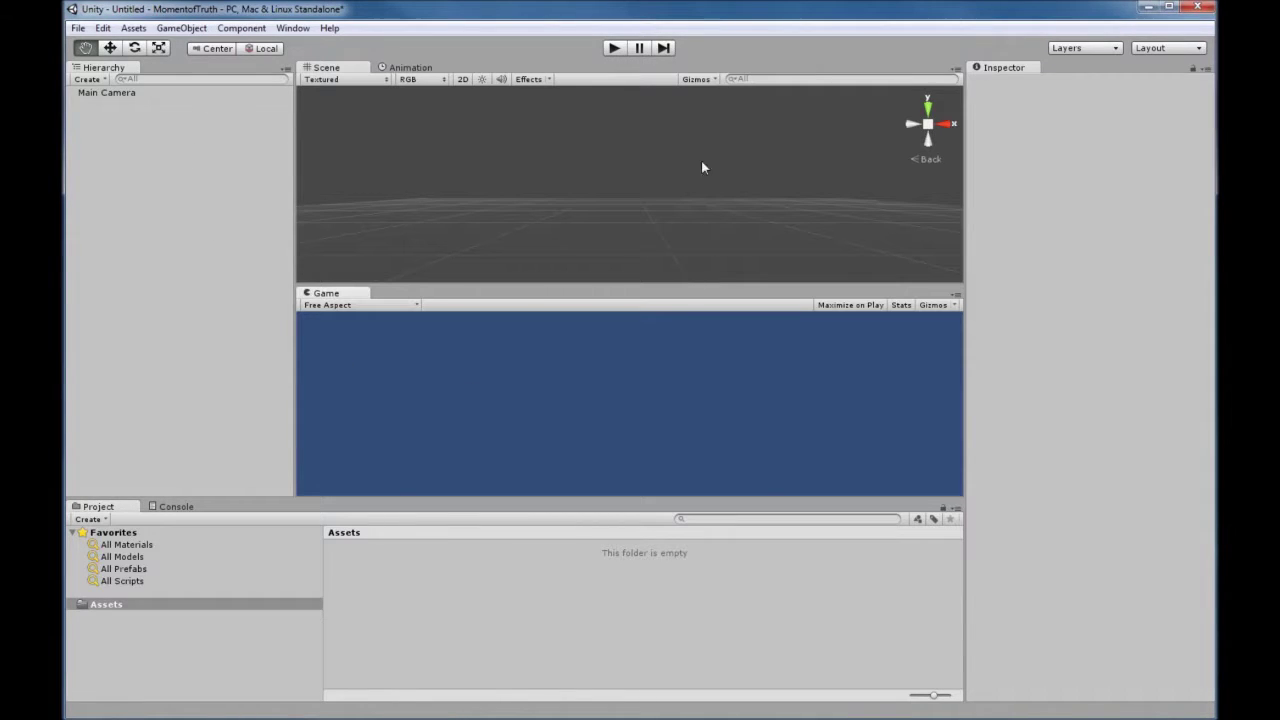
pyautogui.click(180, 28)
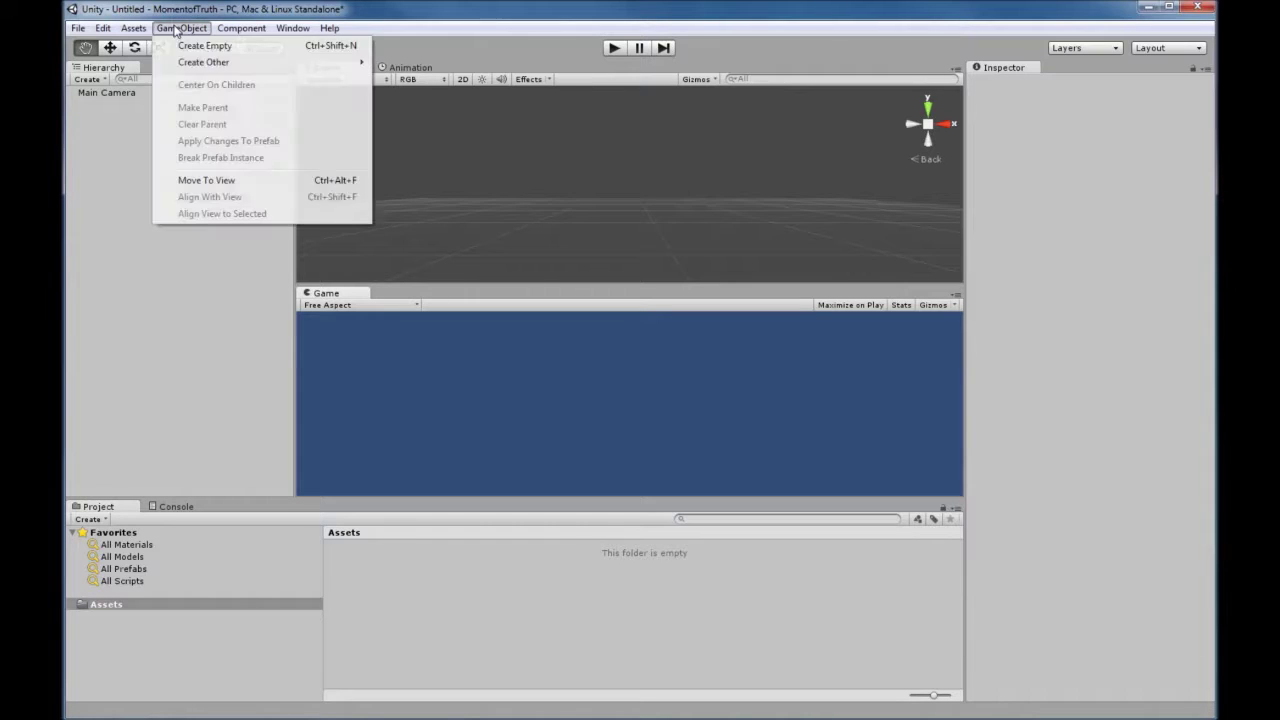
pyautogui.moveTo(198, 66)
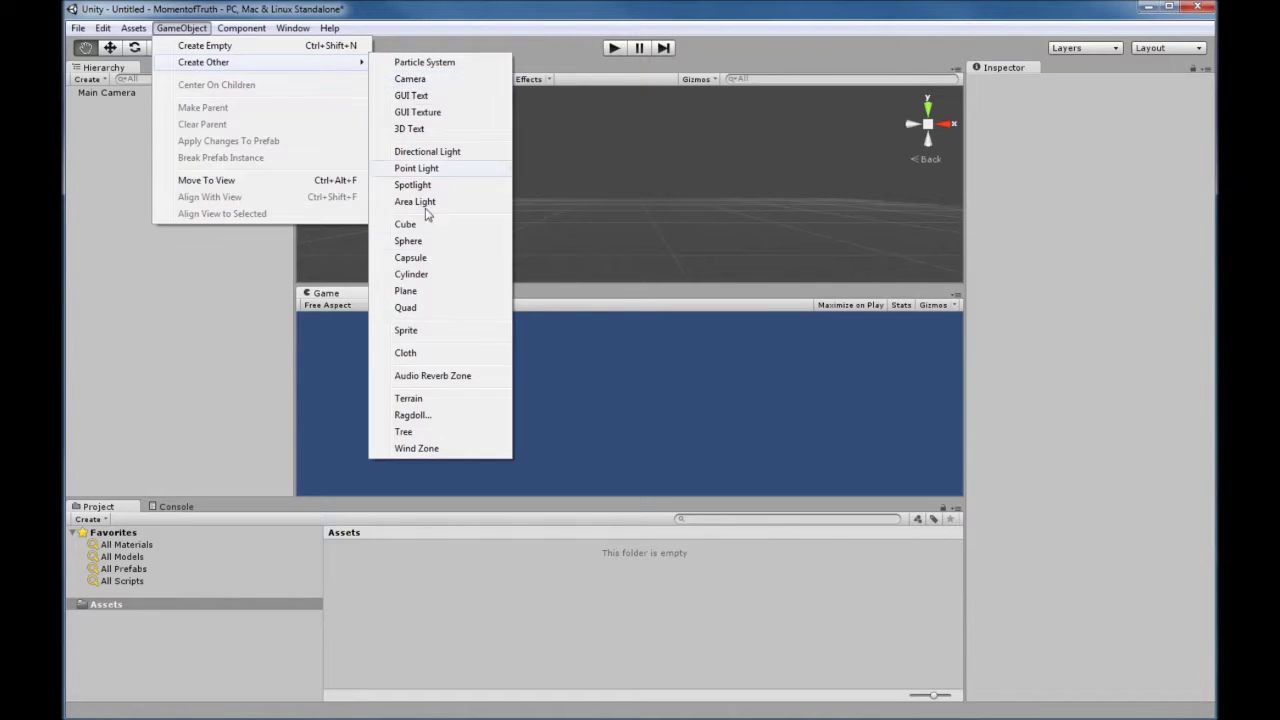
pyautogui.click(436, 398)
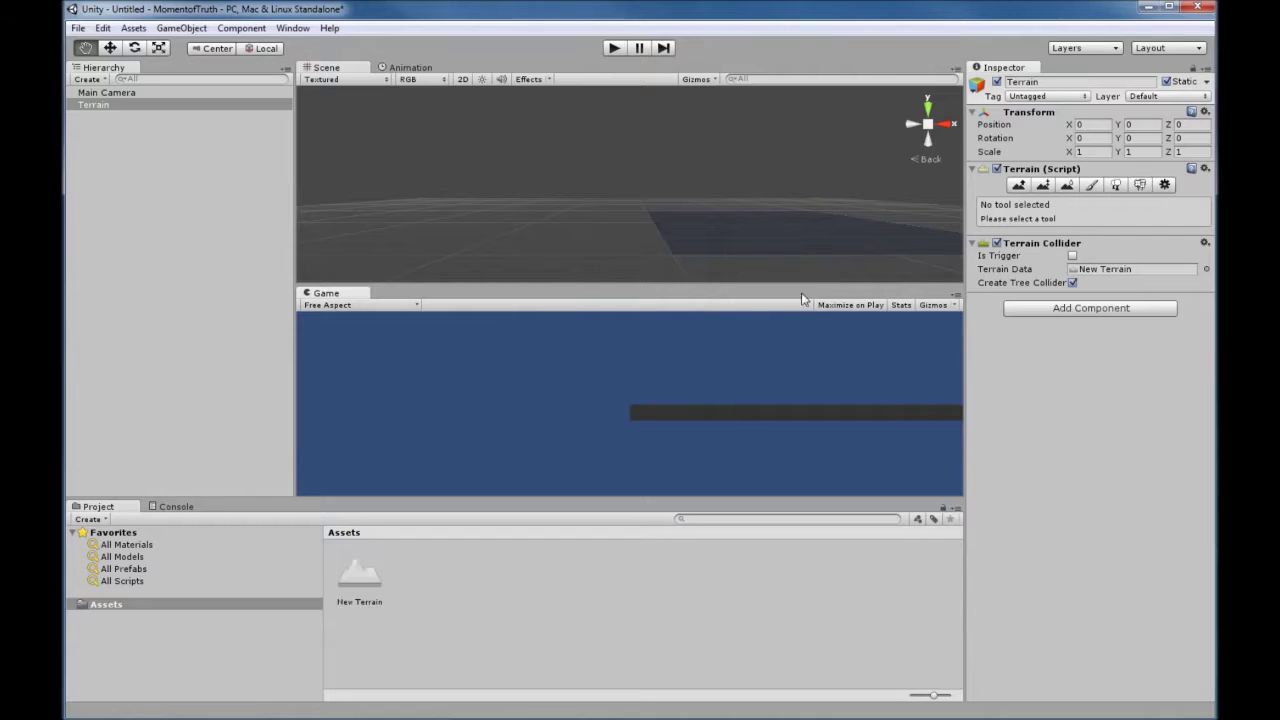
# Step: Set the terrain's X, Y and Z scale to 400 each
pyautogui.moveTo(808, 209); pyautogui.dragTo(551, 233)
pyautogui.scroll(3, 551, 233)
pyautogui.click(1087, 150)
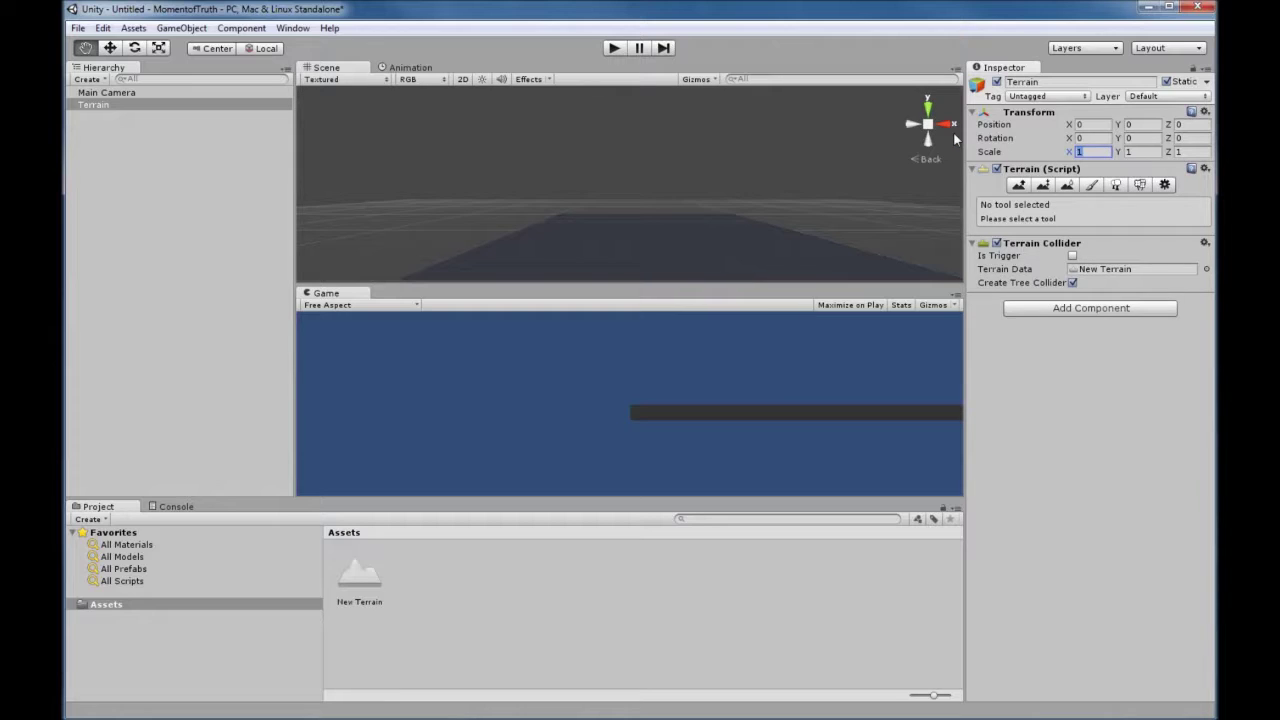
pyautogui.write('400')
pyautogui.click(1188, 152)
pyautogui.write('400')
pyautogui.click(1144, 152)
pyautogui.write('400')
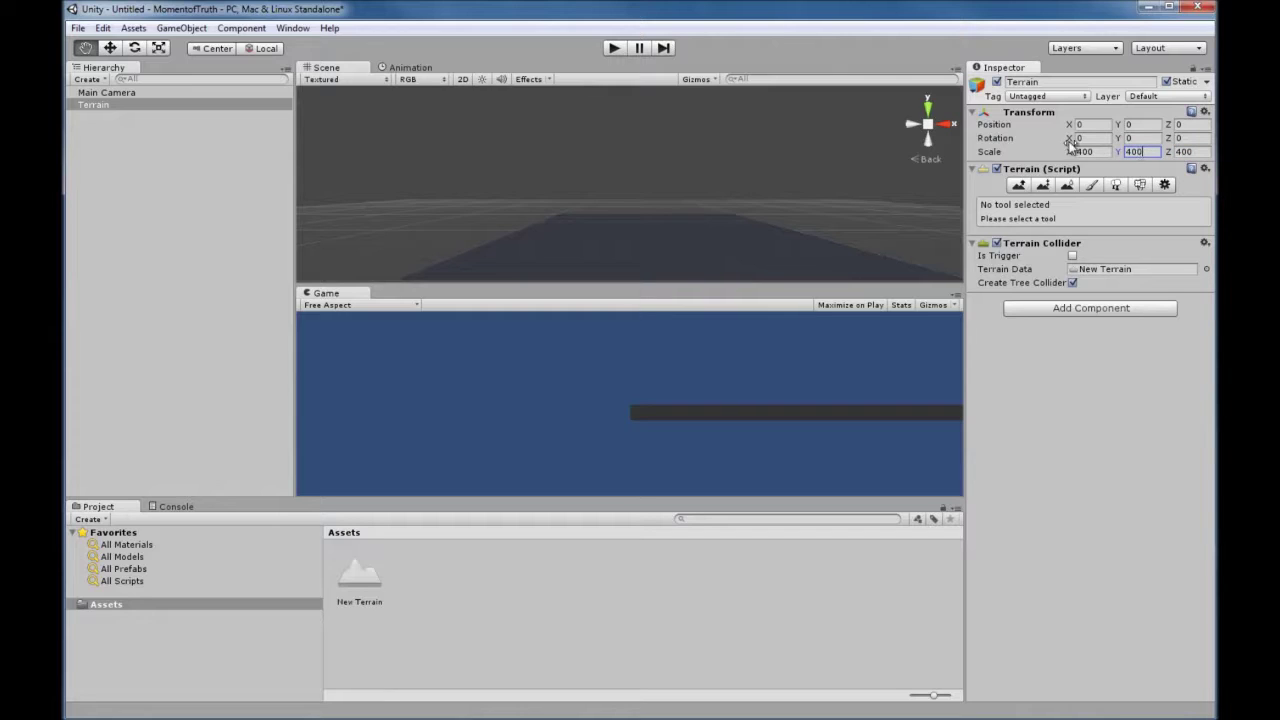
pyautogui.click(1088, 152)
pyautogui.moveTo(752, 264); pyautogui.dragTo(668, 235)
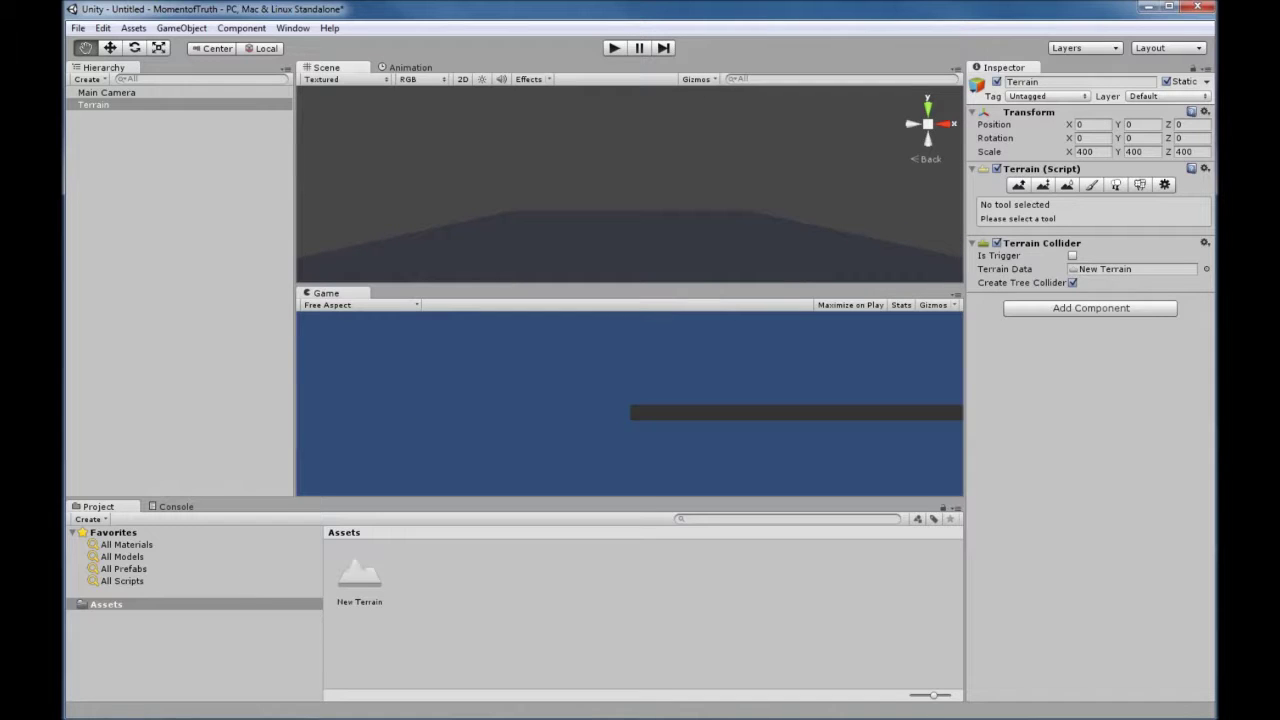
# Step: Raise a band of hills across the near part of the terrain with Raise/Lower Terrain and the large solid round brush
pyautogui.click(1018, 185)
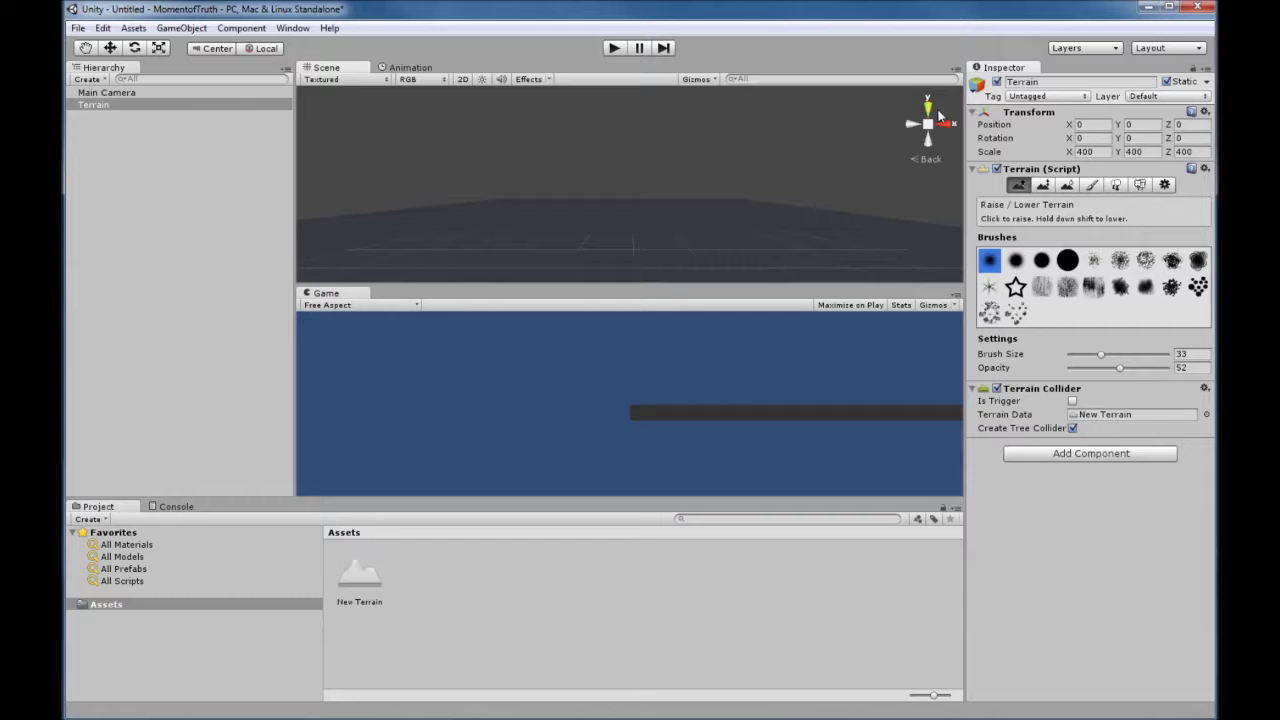
pyautogui.click(928, 106)
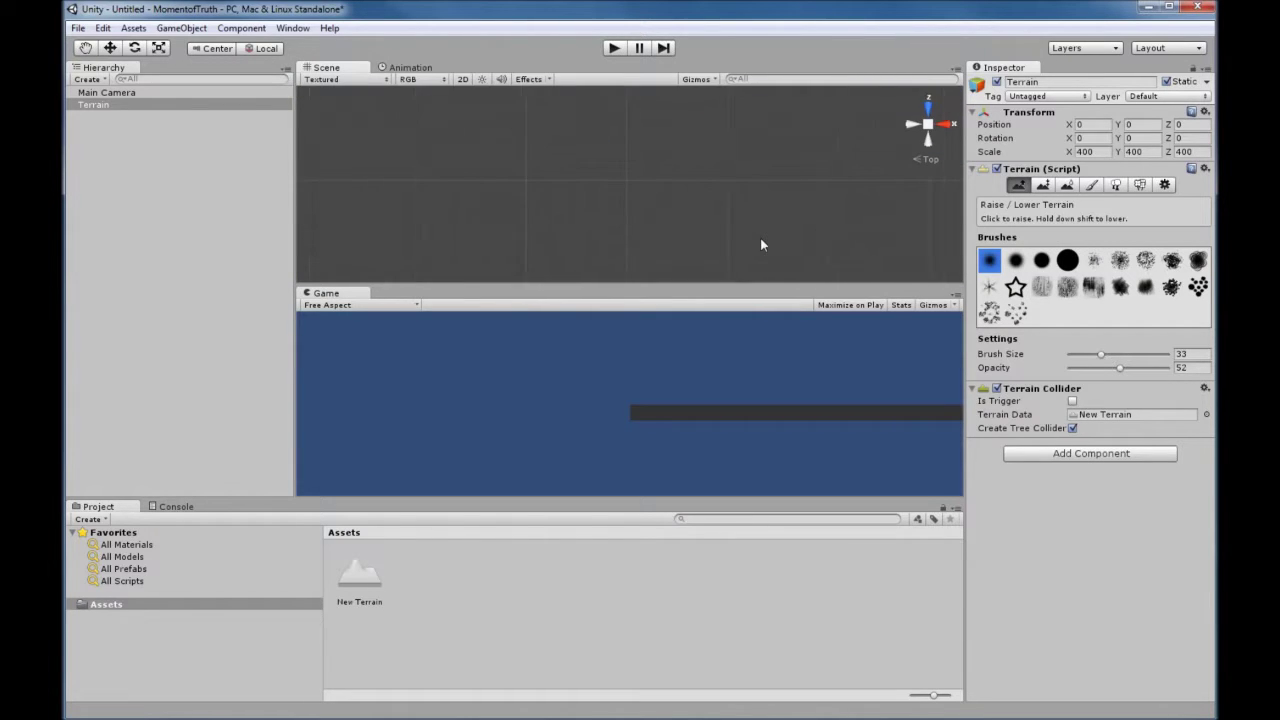
pyautogui.click(929, 141)
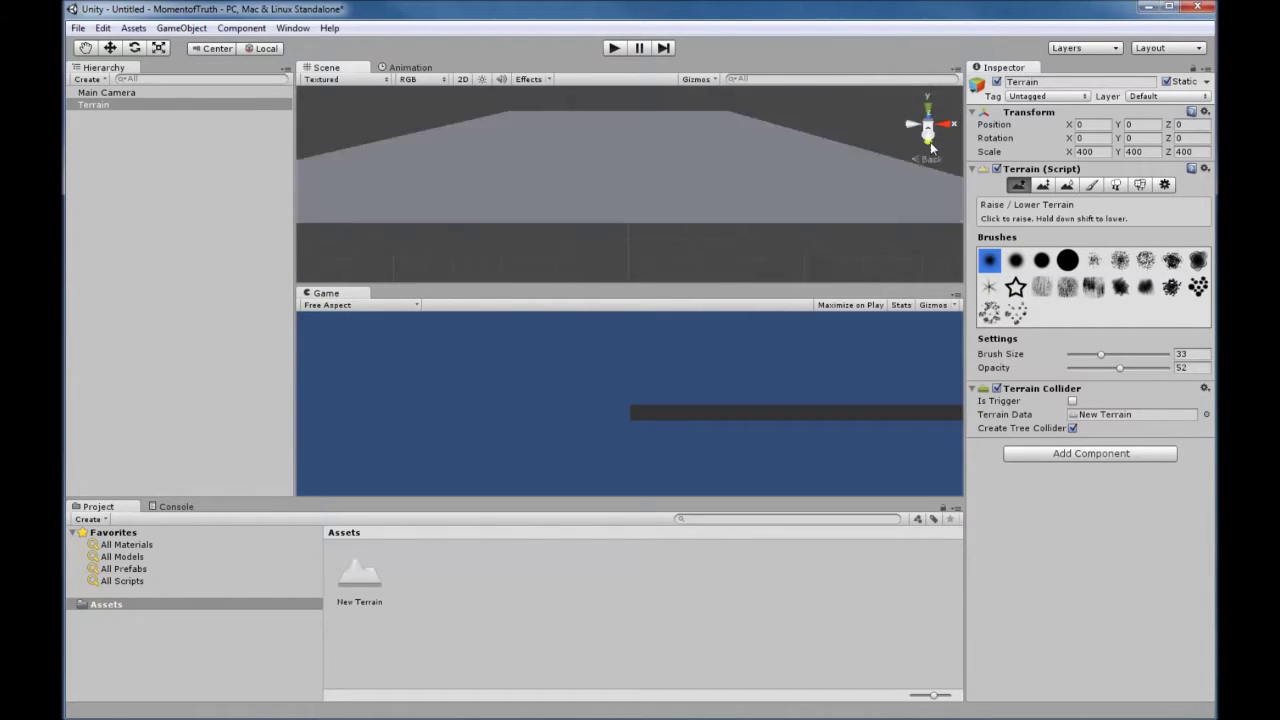
pyautogui.moveTo(815, 242); pyautogui.dragTo(789, 151, button='middle')
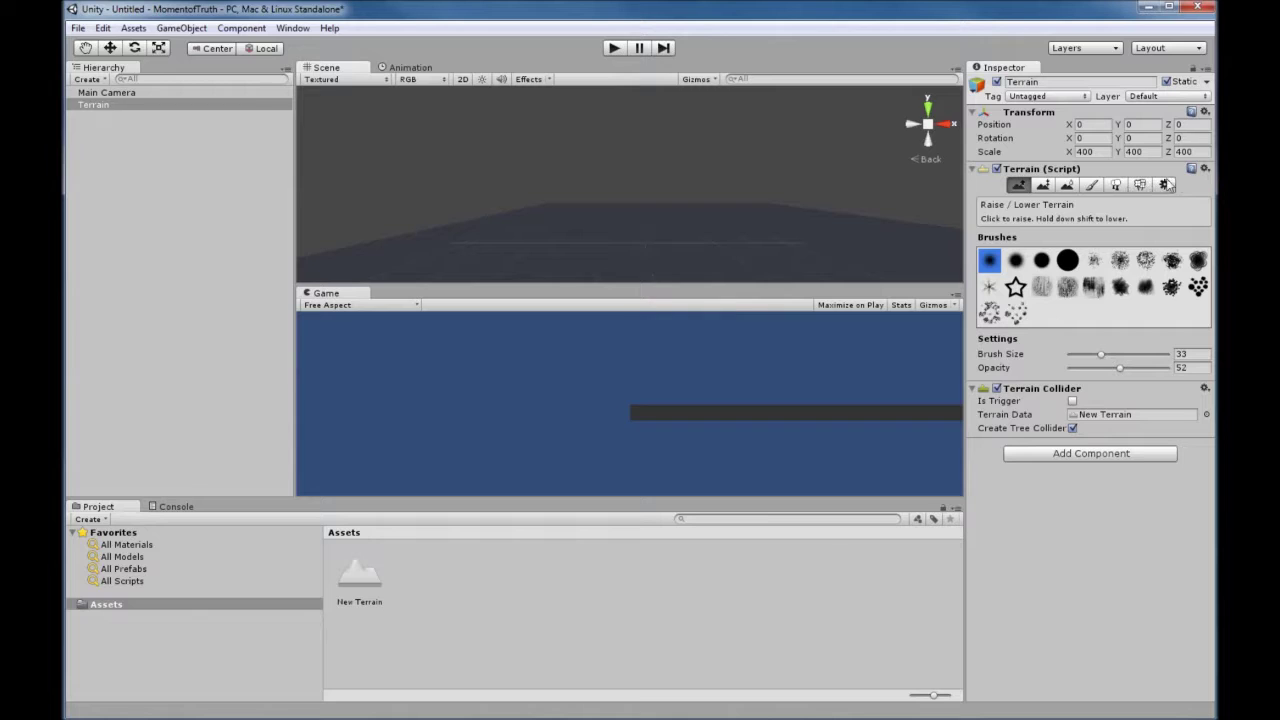
pyautogui.click(1019, 187)
pyautogui.click(1067, 262)
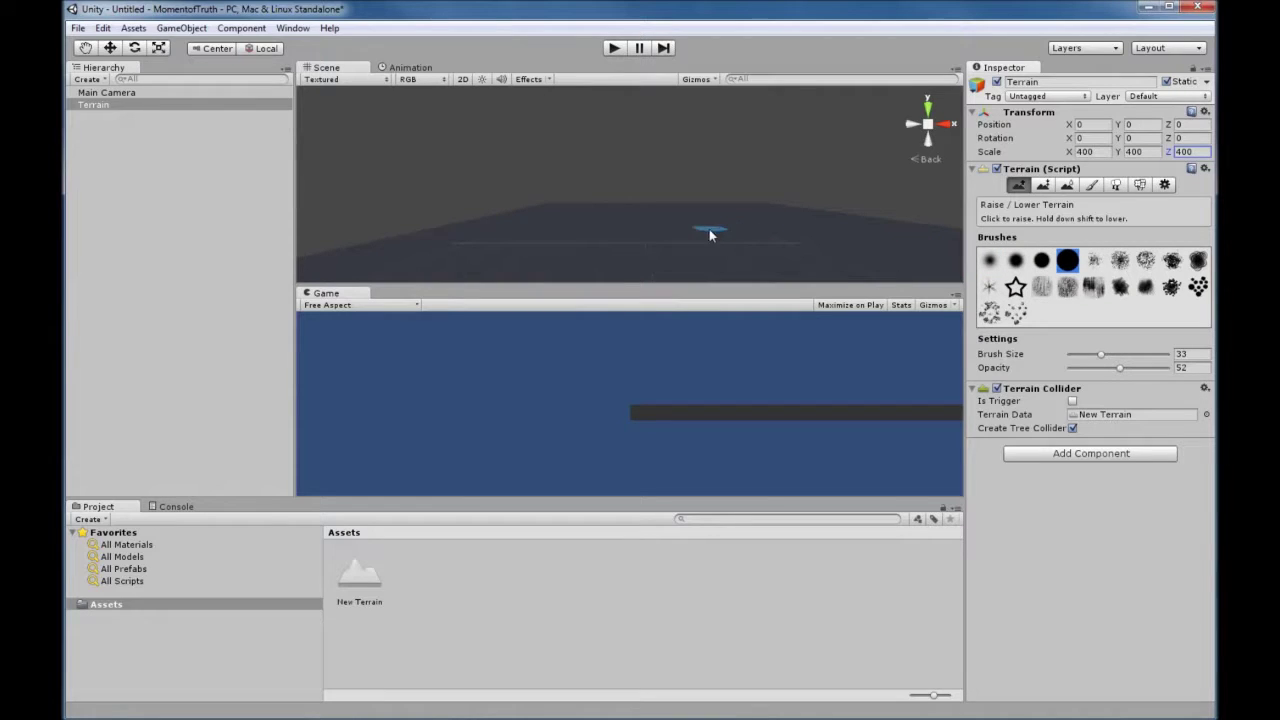
pyautogui.moveTo(600, 231)
pyautogui.mouseDown()
pyautogui.moveTo(583, 240)
pyautogui.moveTo(645, 233)
pyautogui.moveTo(709, 249)
pyautogui.moveTo(846, 231)
pyautogui.moveTo(686, 277)
pyautogui.moveTo(341, 249)
pyautogui.moveTo(400, 236)
pyautogui.mouseUp()
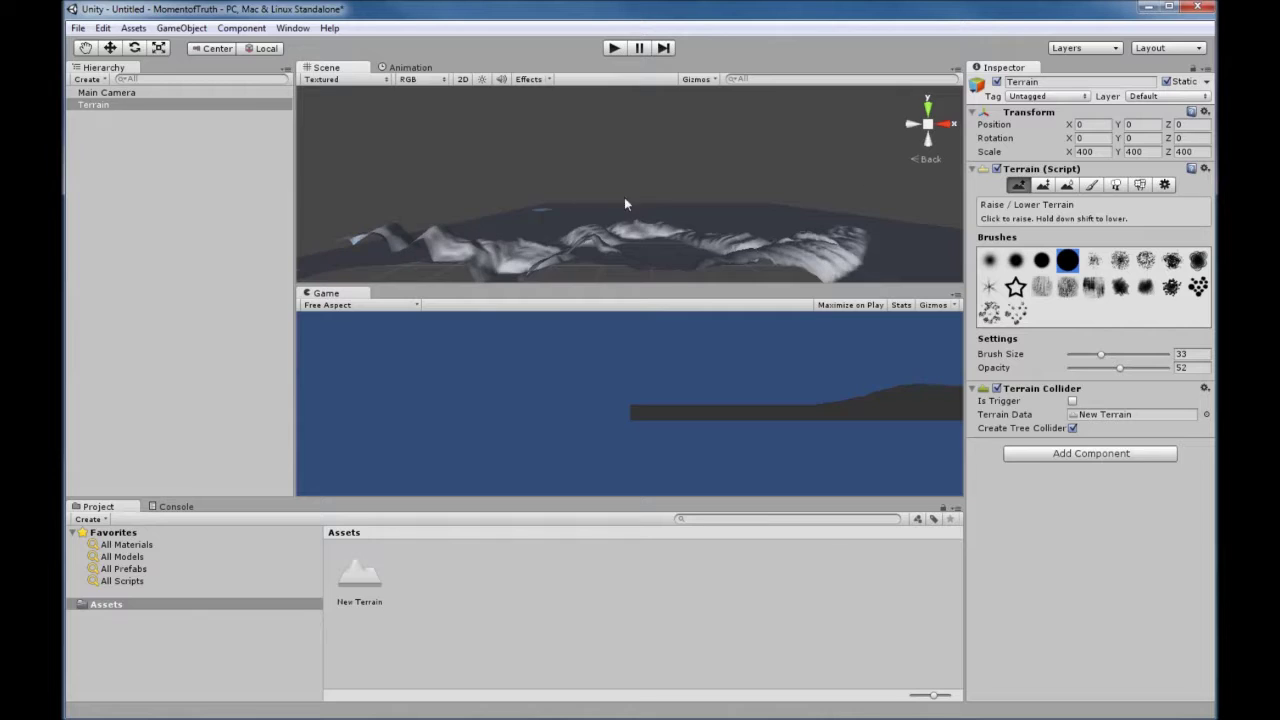
# Step: Paint patches of the hills at height 24 and soften the raised ground with Smooth Height
pyautogui.click(1043, 184)
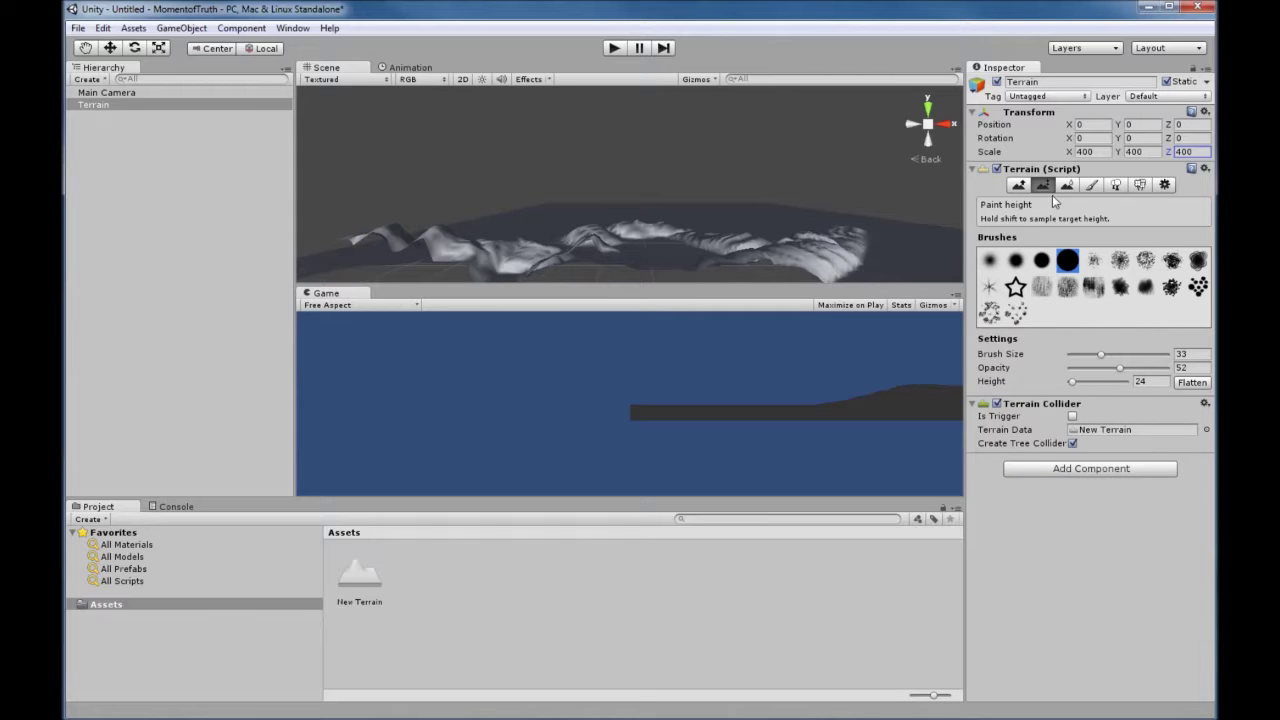
pyautogui.moveTo(586, 240)
pyautogui.mouseDown()
pyautogui.moveTo(639, 218)
pyautogui.moveTo(600, 236)
pyautogui.moveTo(672, 231)
pyautogui.moveTo(590, 244)
pyautogui.moveTo(650, 237)
pyautogui.moveTo(798, 256)
pyautogui.moveTo(846, 228)
pyautogui.mouseUp()
pyautogui.click(1066, 186)
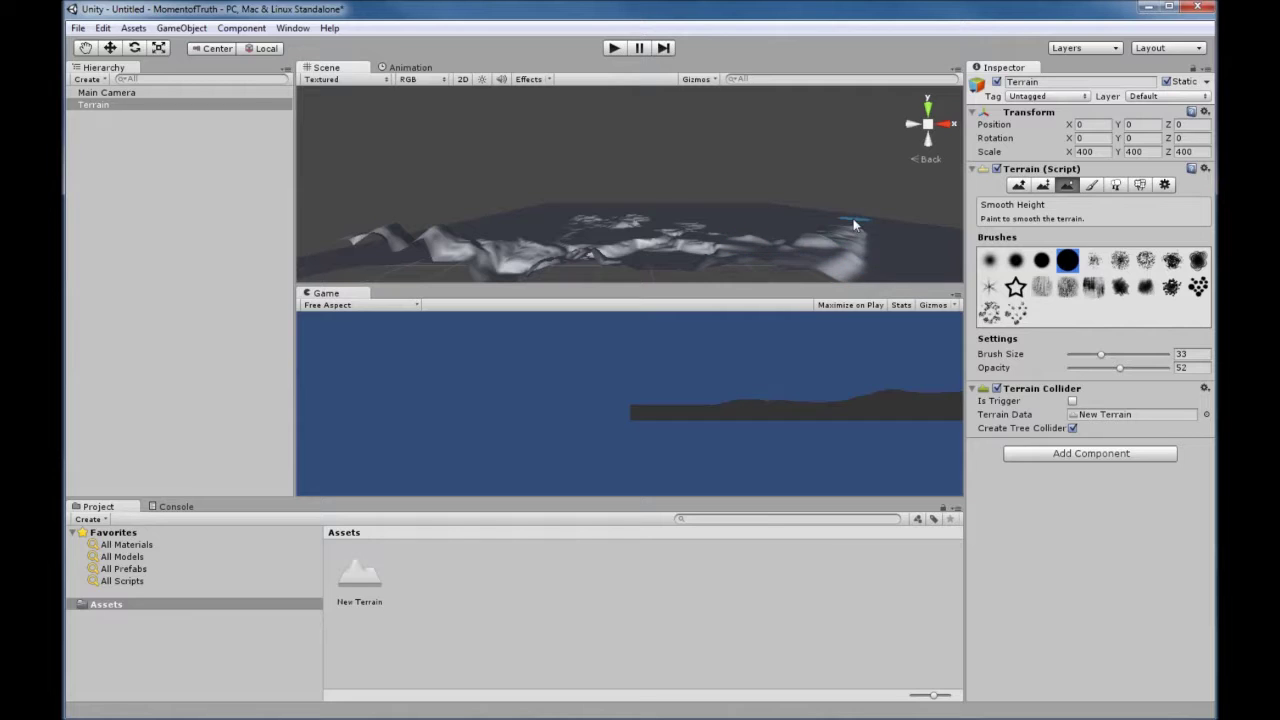
# Step: Activate Paint Texture for the terrain and show the sculpted hills from the left side
pyautogui.click(1093, 189)
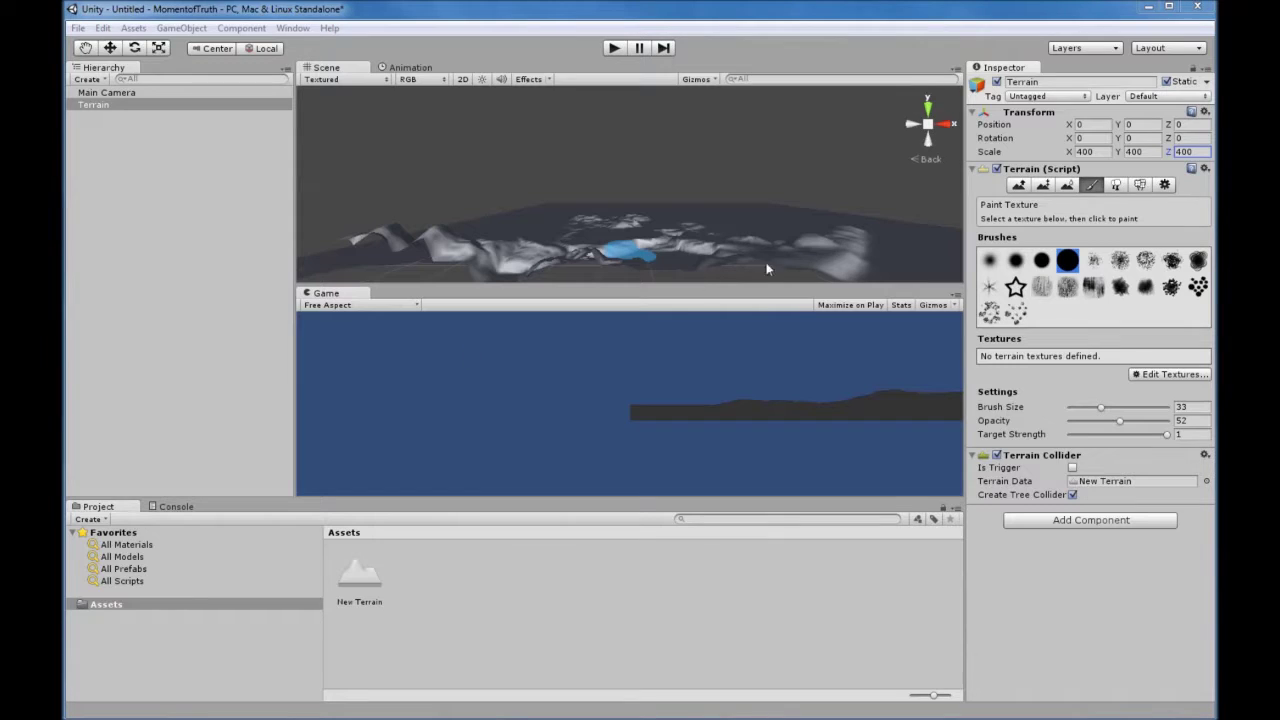
pyautogui.click(927, 147)
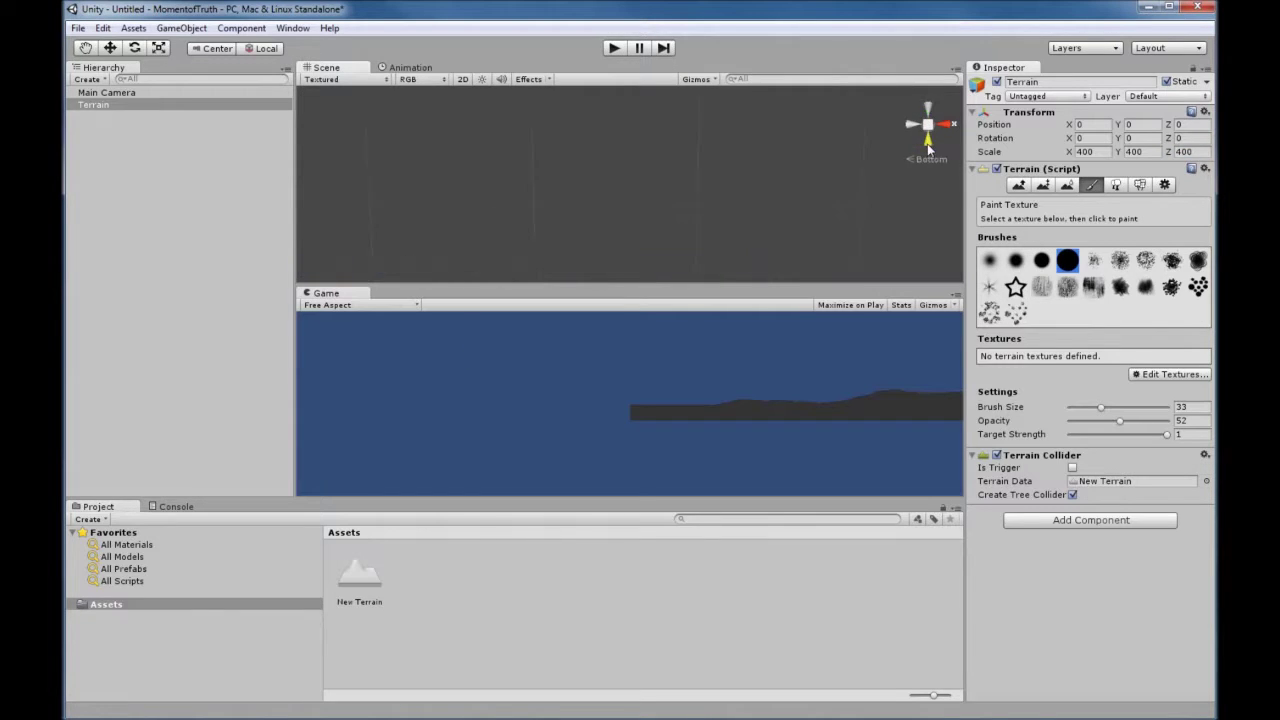
pyautogui.click(914, 126)
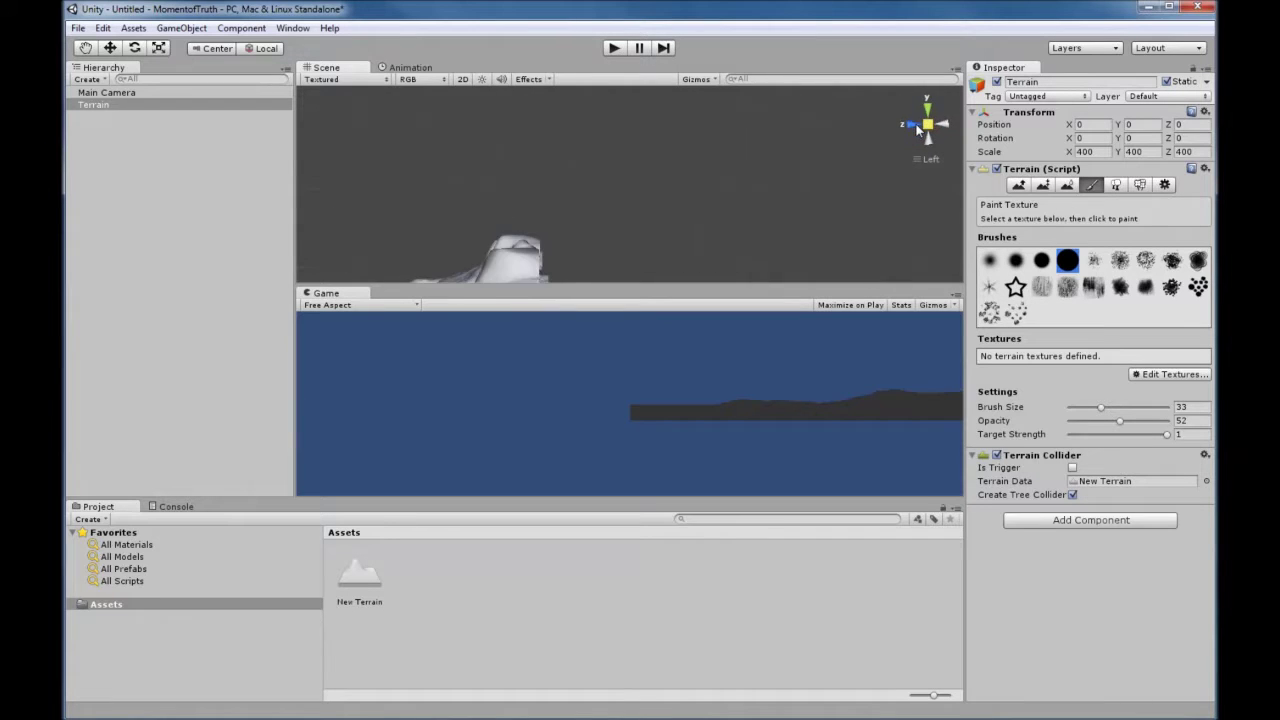
pyautogui.moveTo(572, 227)
pyautogui.mouseDown(button='middle')
pyautogui.moveTo(765, 143)
pyautogui.moveTo(809, 191)
pyautogui.moveTo(820, 171)
pyautogui.moveTo(817, 205)
pyautogui.moveTo(819, 144)
pyautogui.moveTo(805, 162)
pyautogui.mouseUp(button='middle')
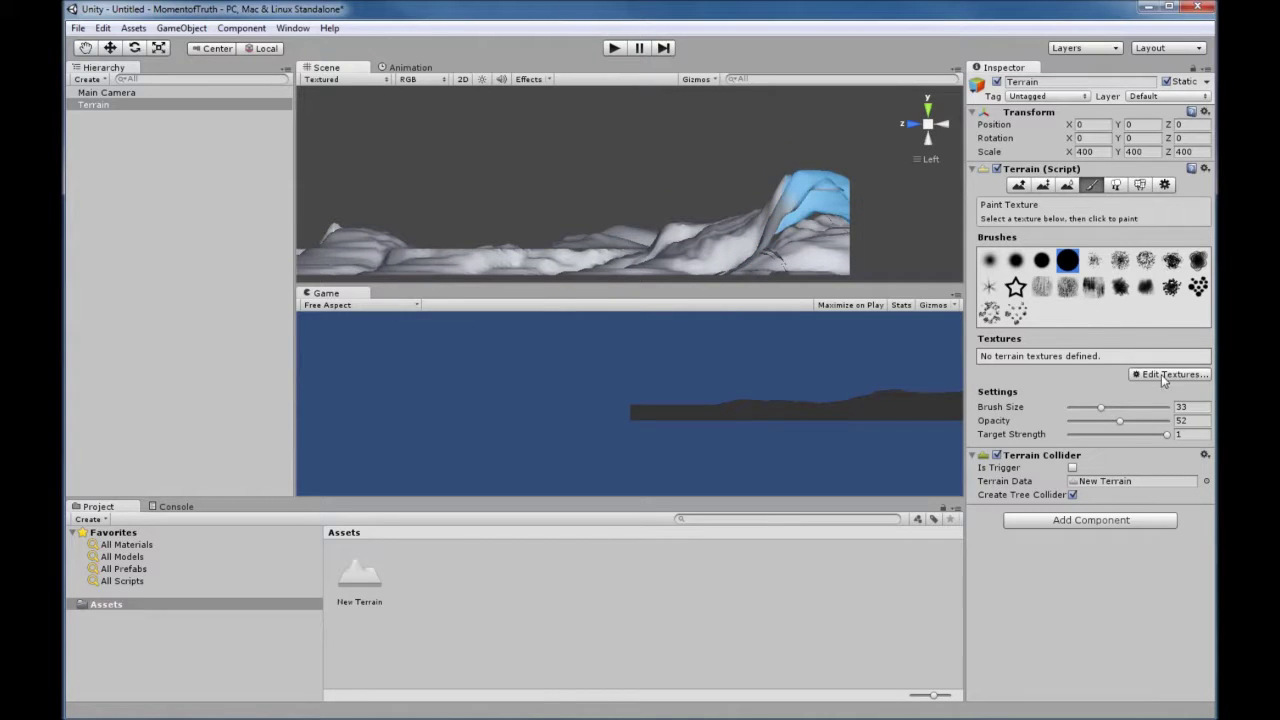
pyautogui.click(1161, 374)
pyautogui.click(1172, 378)
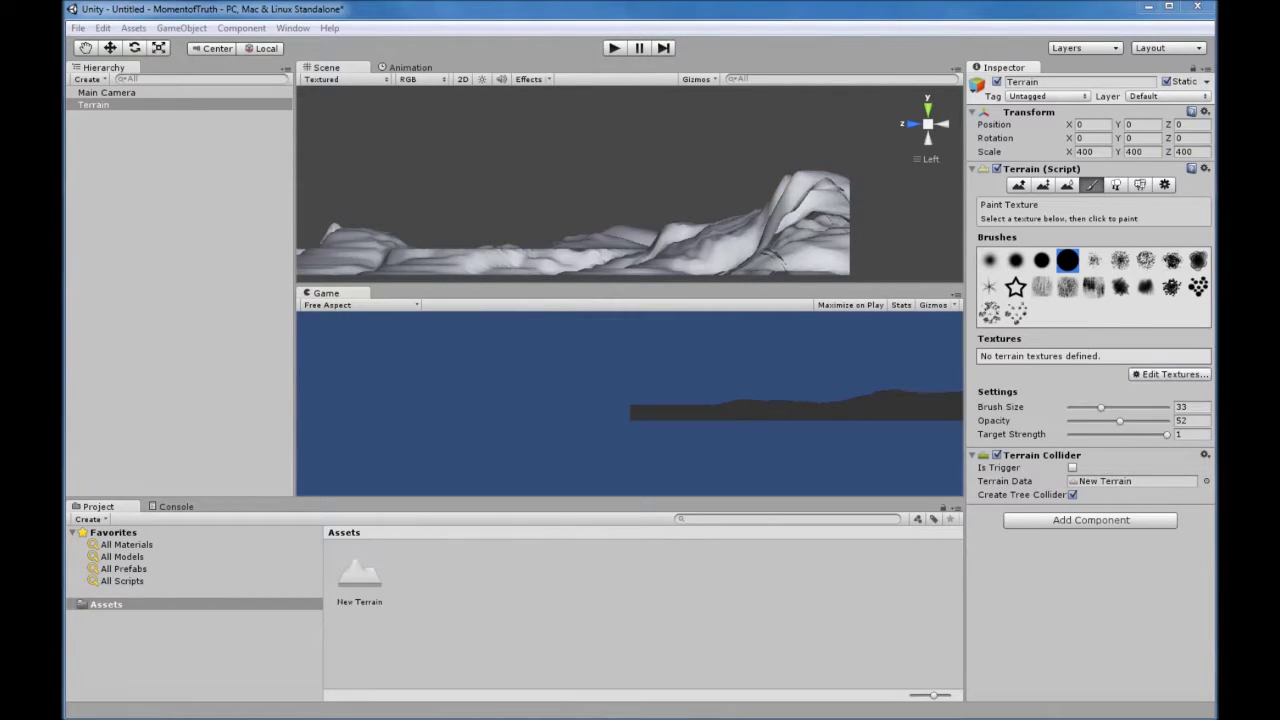
pyautogui.moveTo(712, 157); pyautogui.dragTo(706, 167)
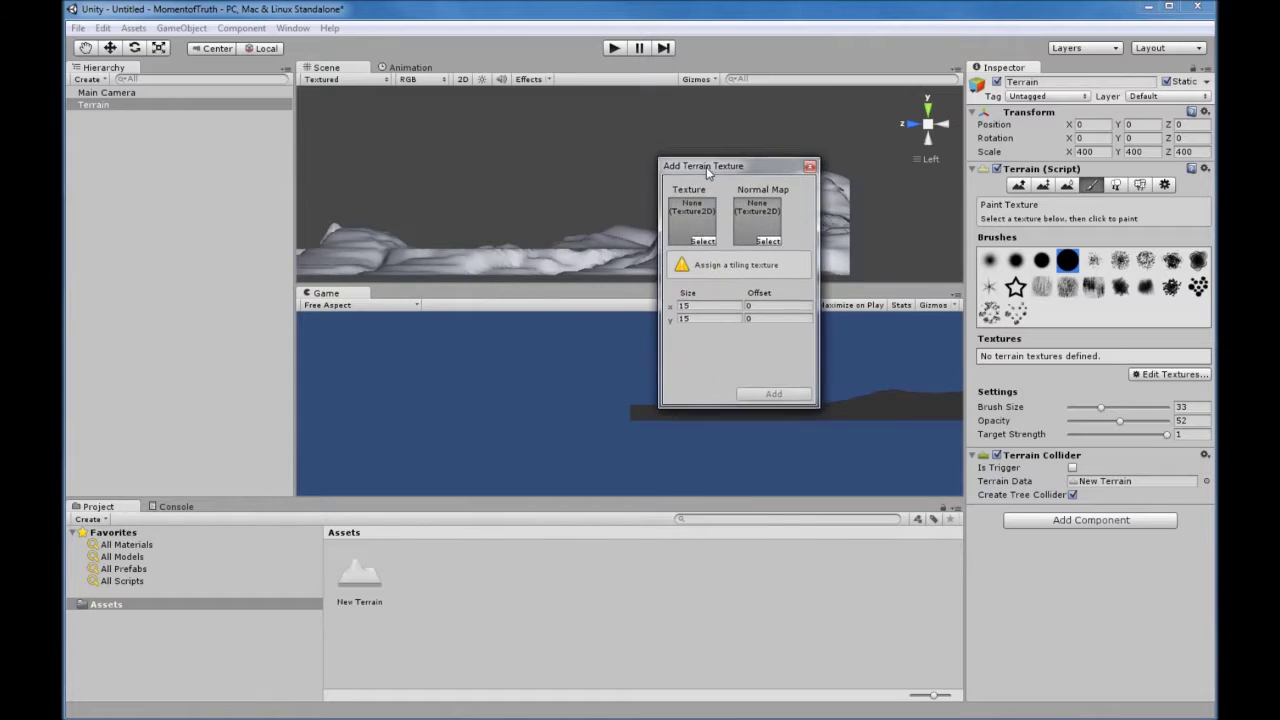
pyautogui.click(706, 246)
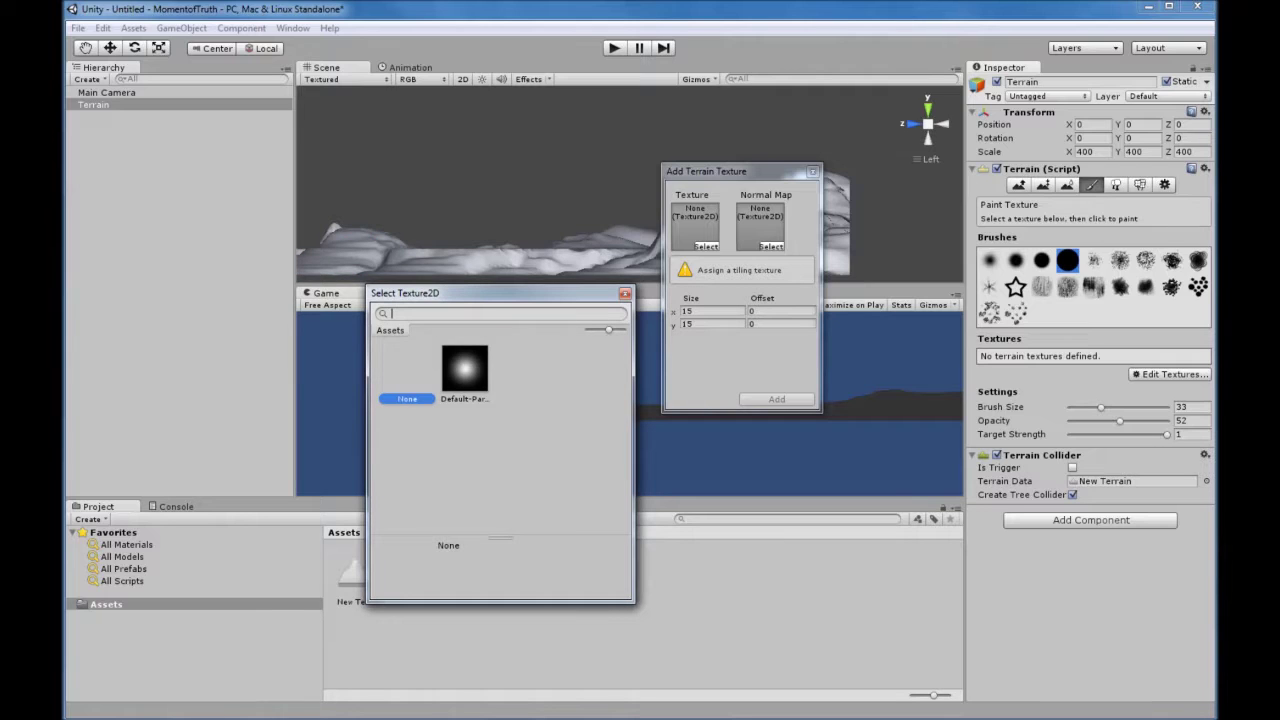
pyautogui.press('Escape')
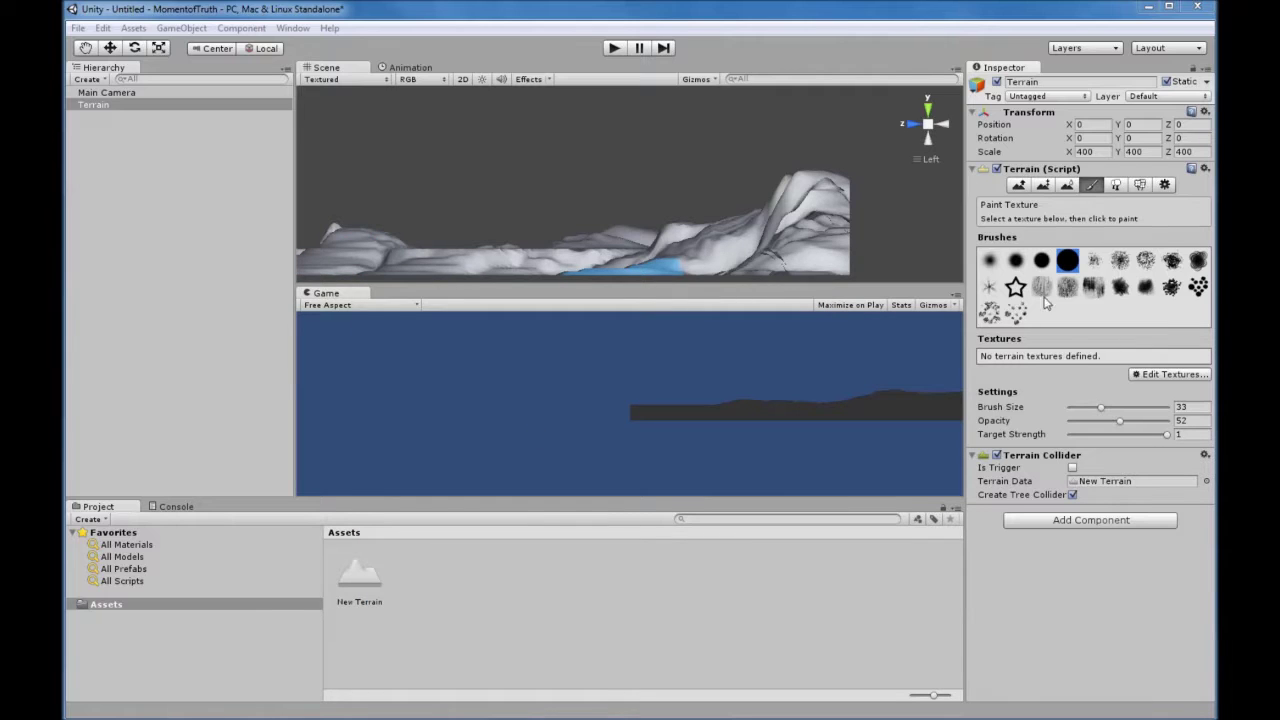
pyautogui.click(1170, 374)
pyautogui.click(1176, 382)
pyautogui.click(706, 246)
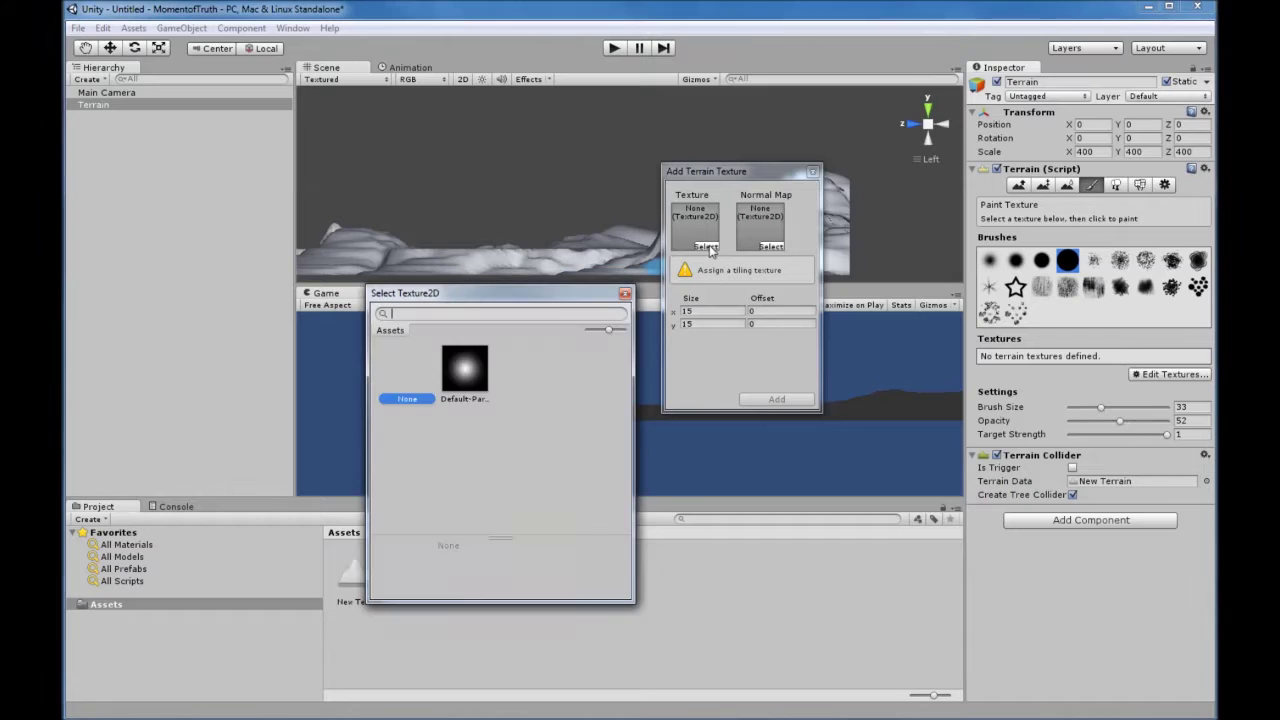
pyautogui.click(625, 293)
pyautogui.click(812, 173)
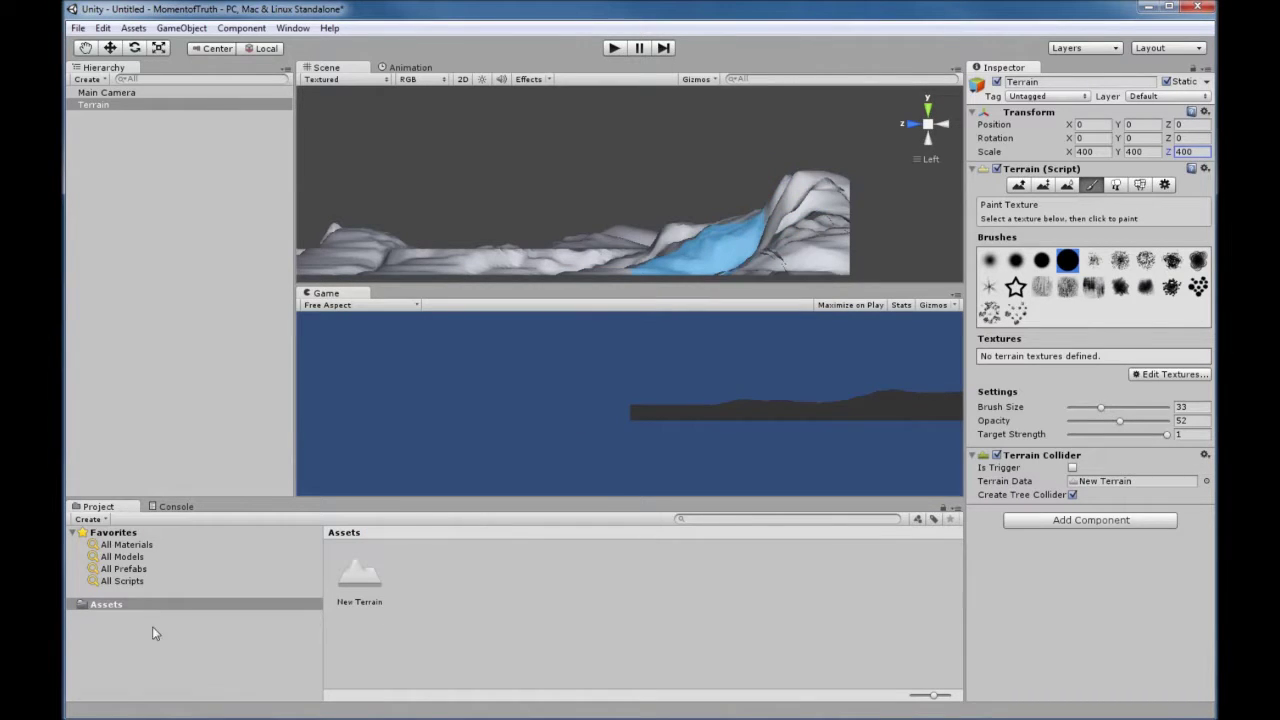
# Step: Import all items of the Terrain Assets package into the project
pyautogui.click(182, 28)
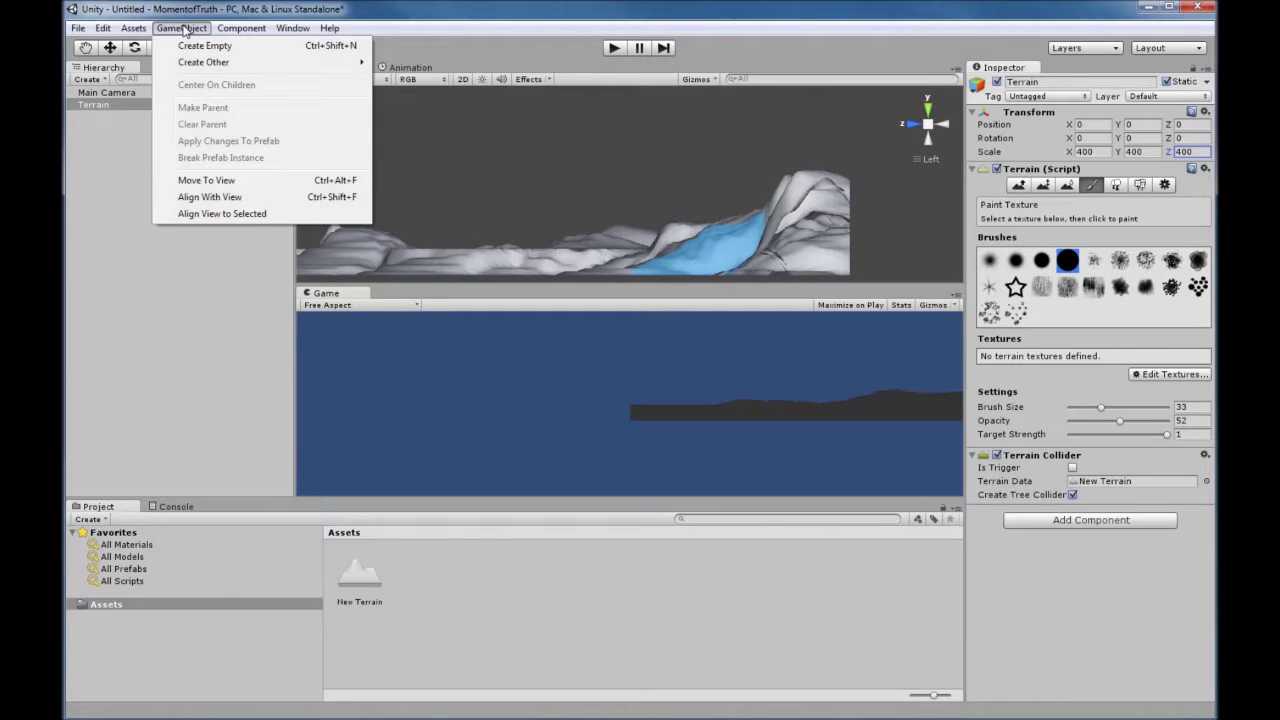
pyautogui.moveTo(140, 29)
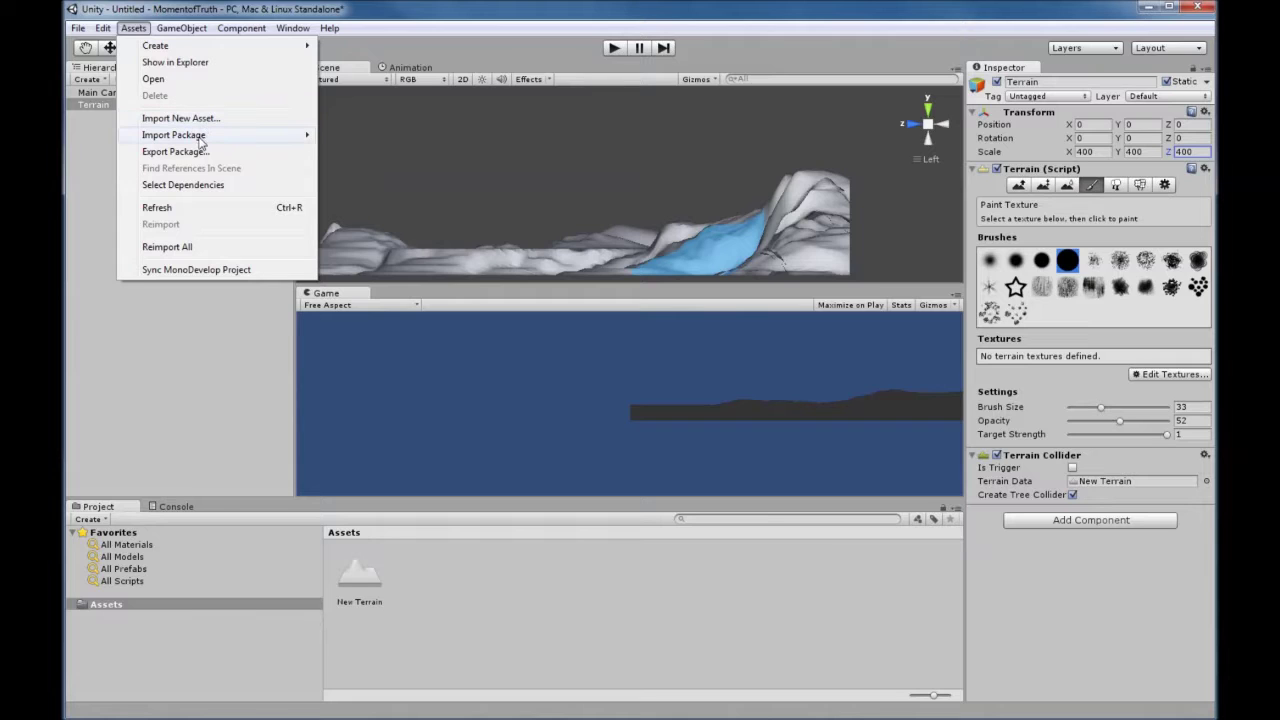
pyautogui.moveTo(210, 141)
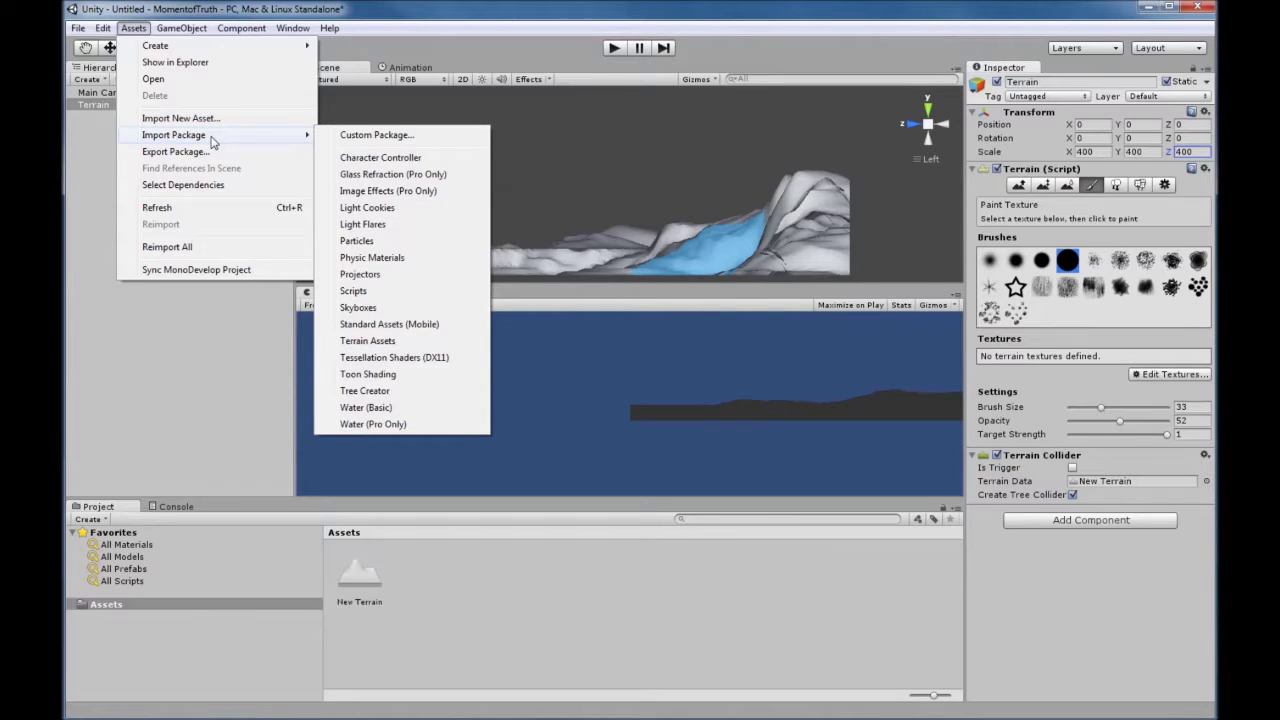
pyautogui.click(366, 341)
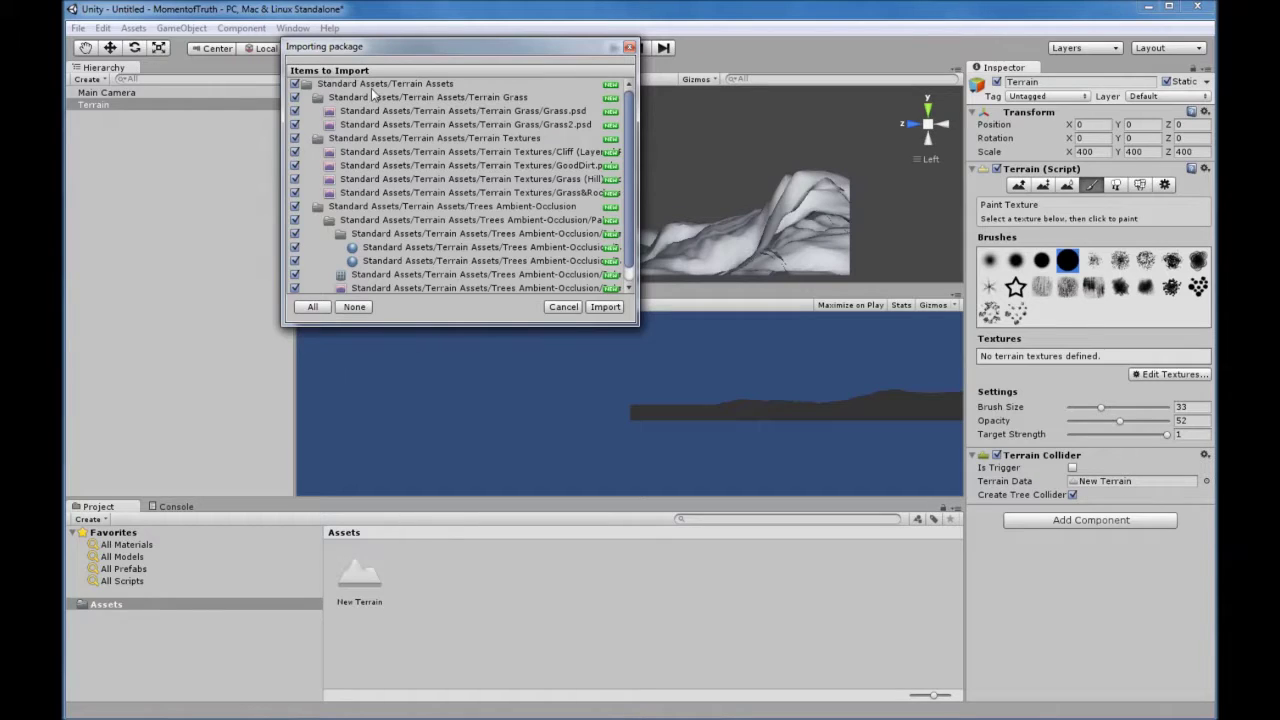
pyautogui.click(608, 307)
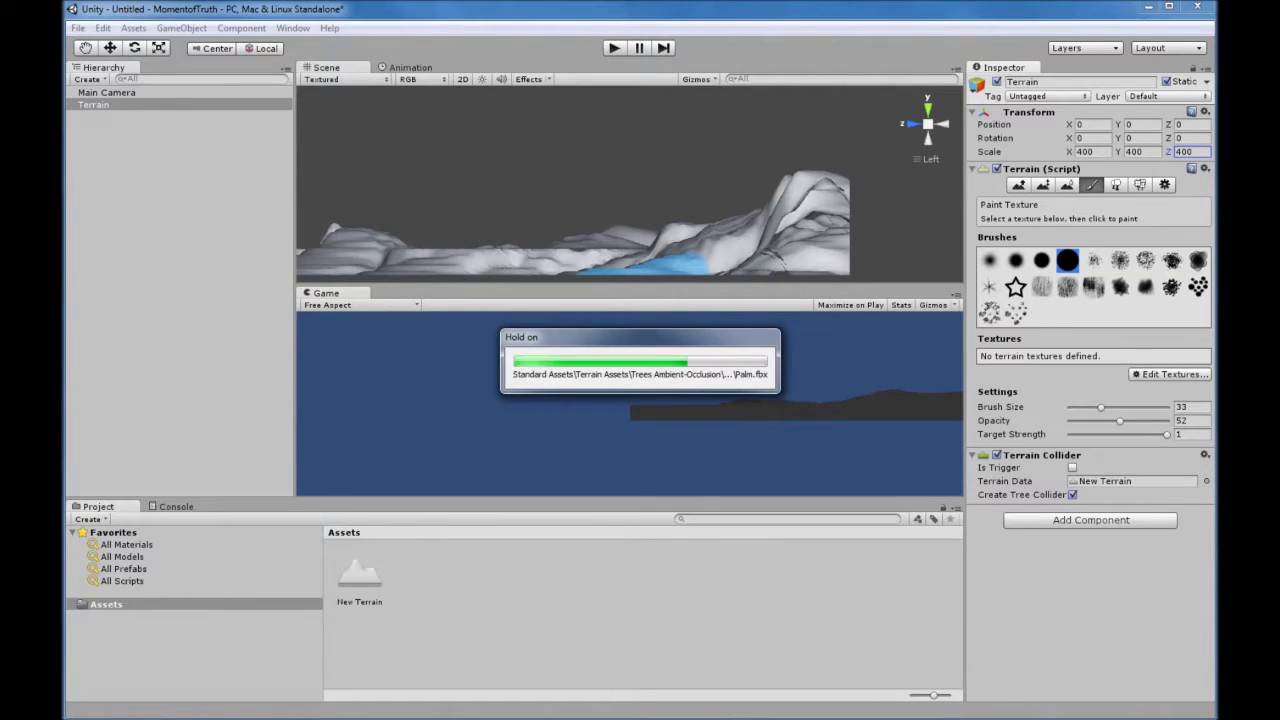
# Step: Examine the contents of the imported Terrain Grass and Terrain Textures folders inside Terrain Assets
pyautogui.doubleClick(358, 590)
pyautogui.click(368, 590)
pyautogui.doubleClick(364, 582)
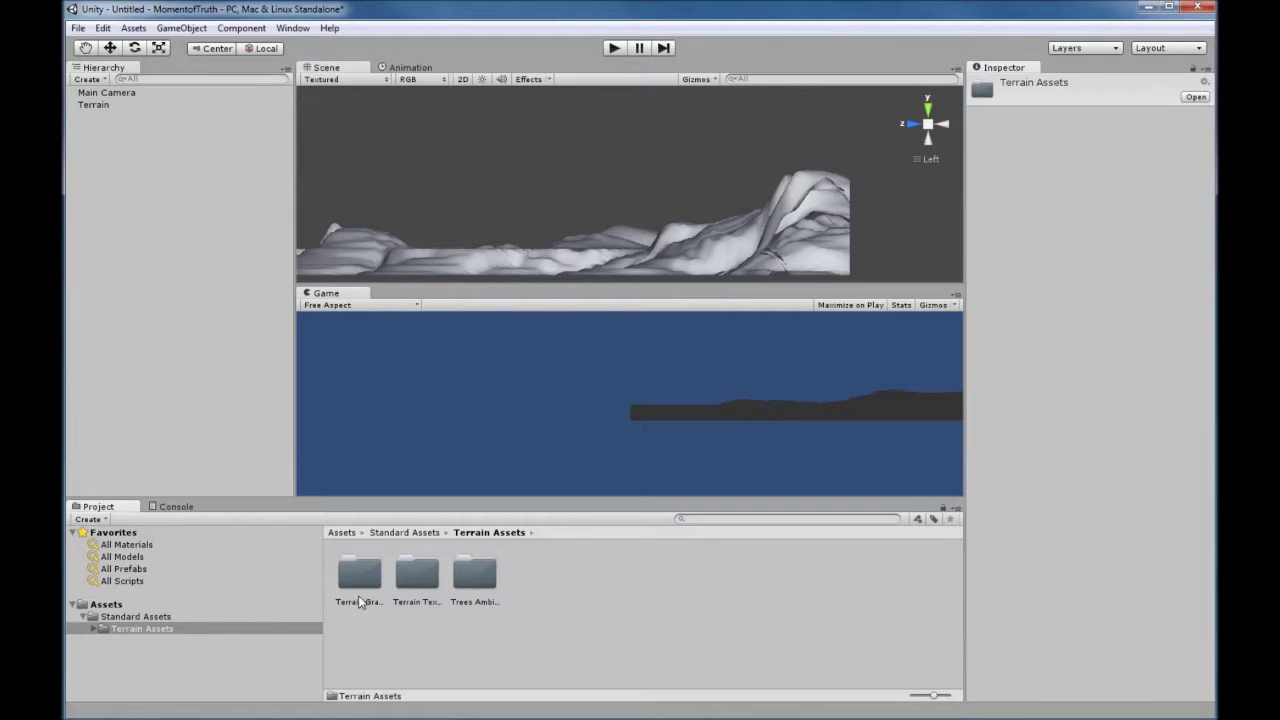
pyautogui.doubleClick(383, 576)
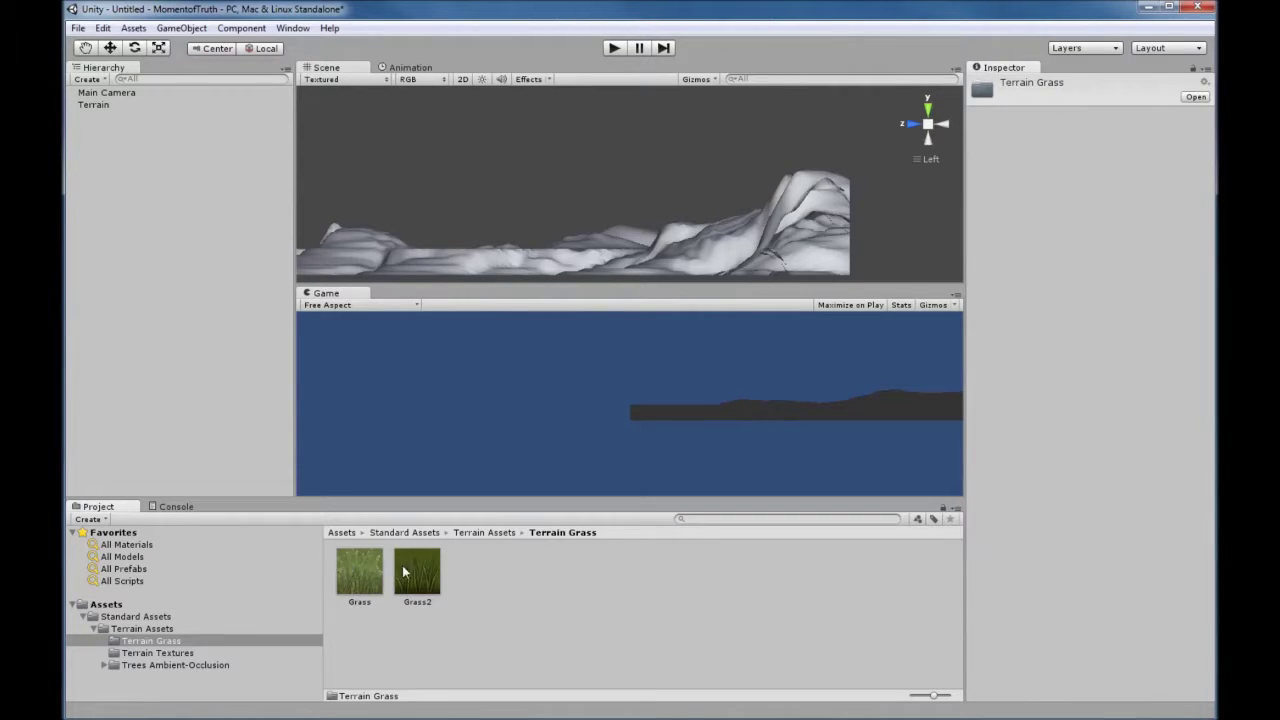
pyautogui.click(152, 629)
pyautogui.click(146, 641)
pyautogui.click(170, 629)
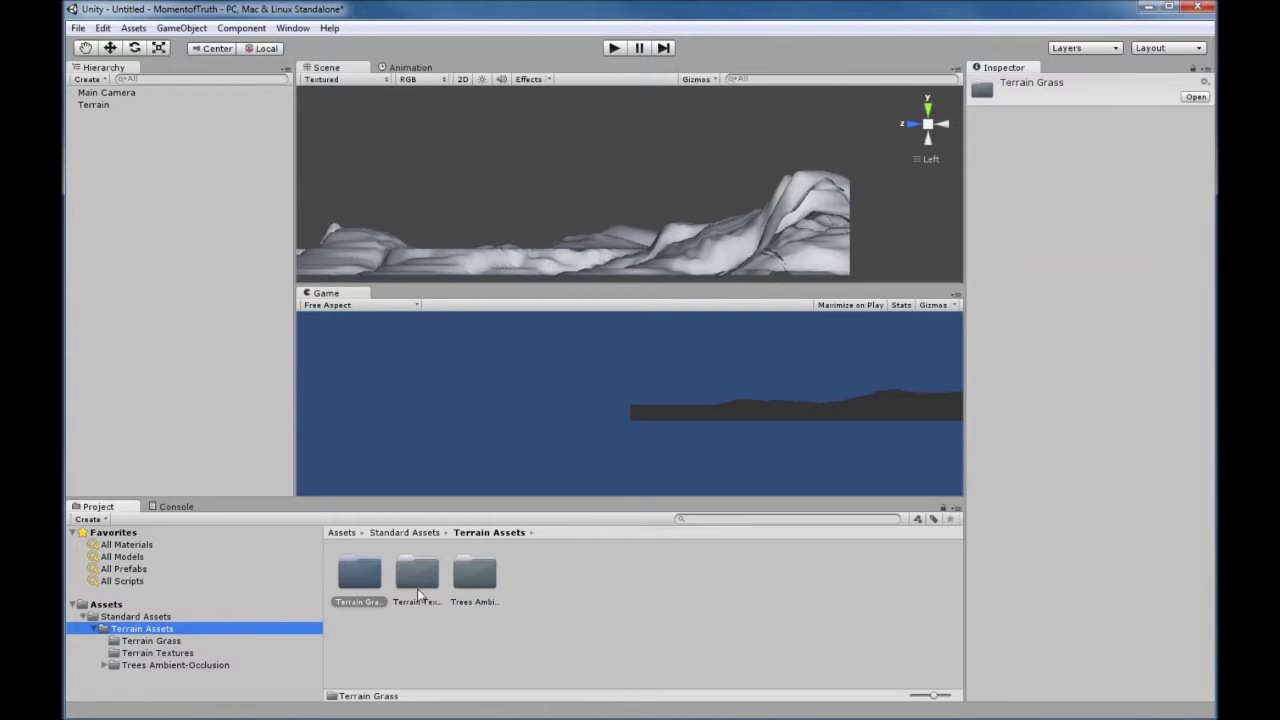
pyautogui.doubleClick(416, 580)
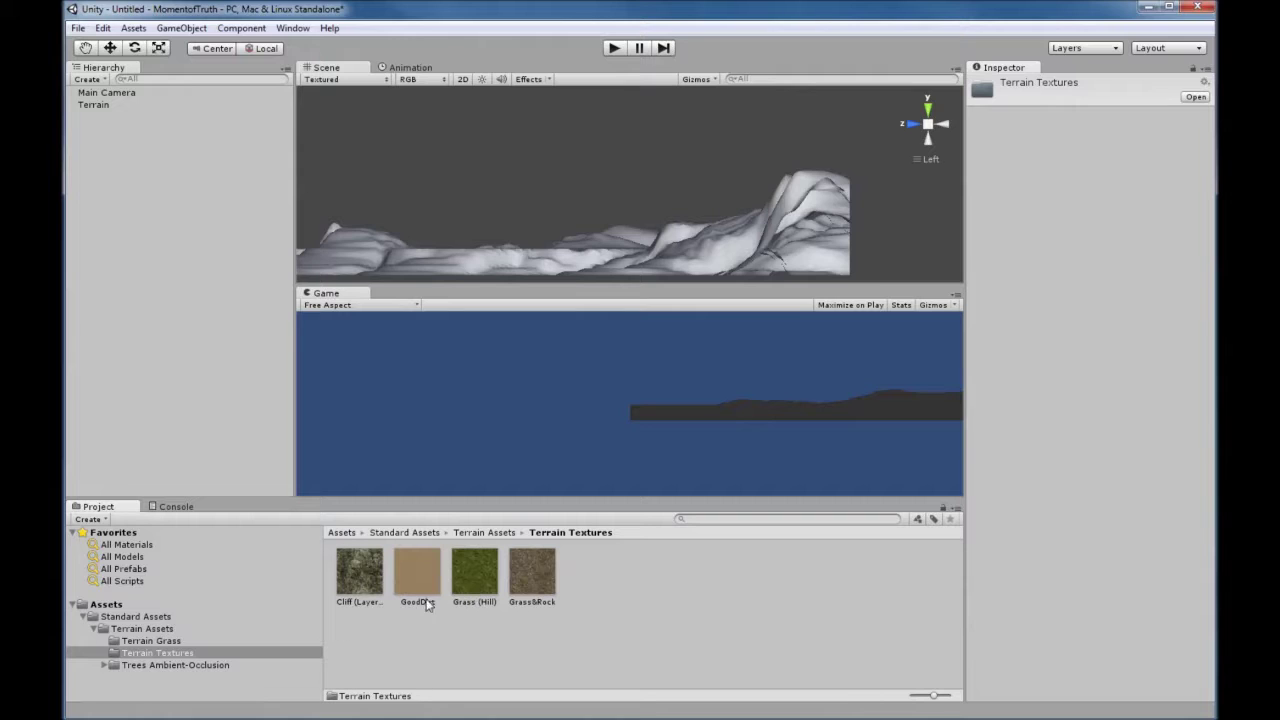
pyautogui.click(166, 641)
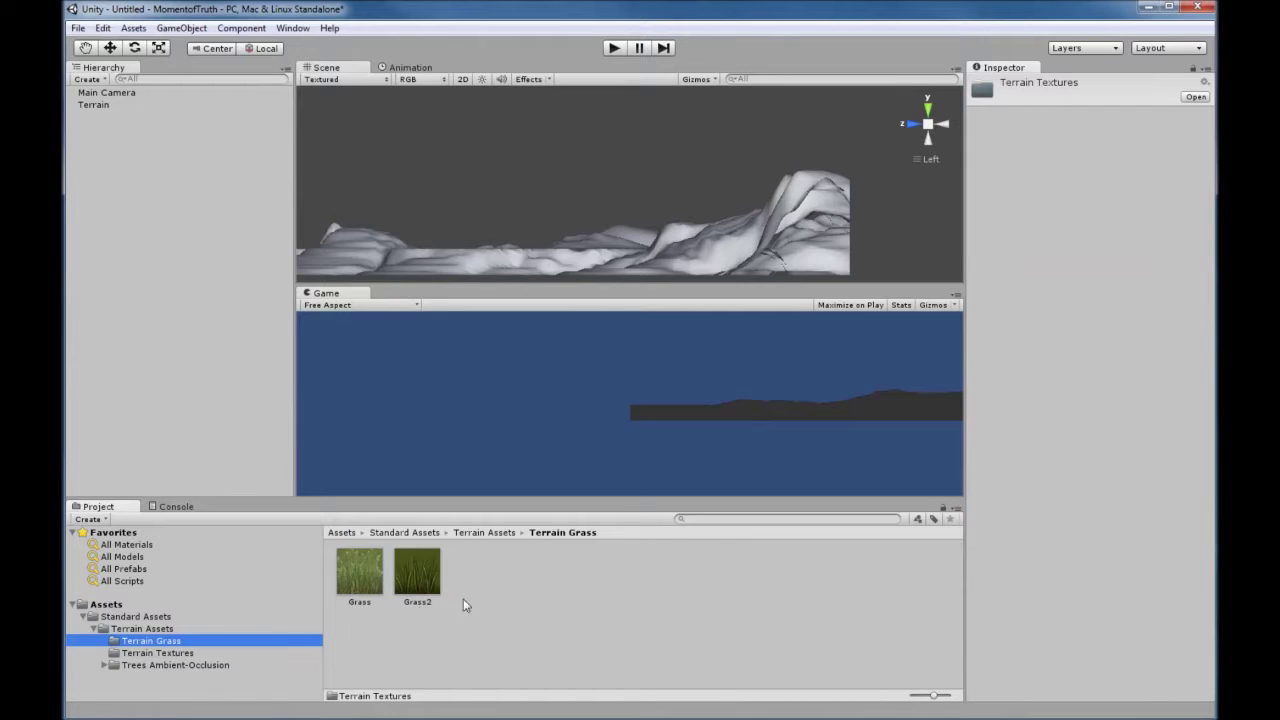
# Step: Examine the Palm folder inside Trees Ambient-Occlusion and return to the Terrain Grass folder
pyautogui.click(160, 630)
pyautogui.doubleClick(480, 580)
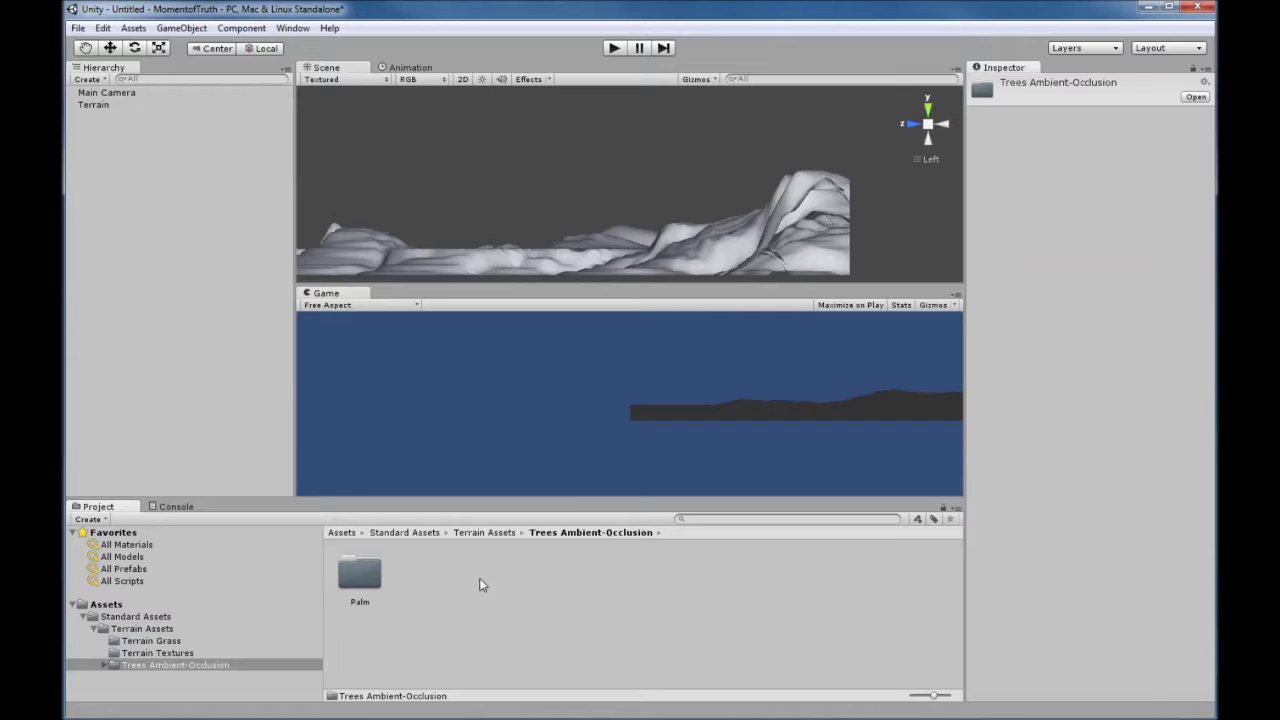
pyautogui.doubleClick(350, 590)
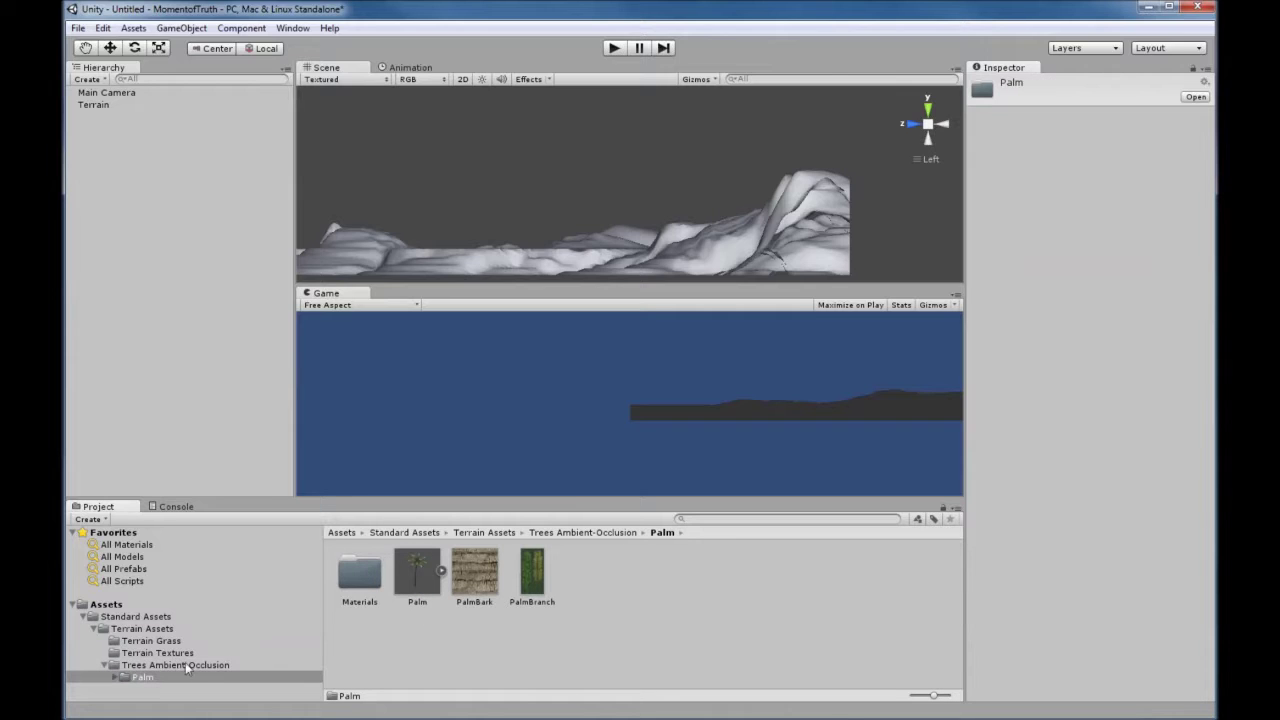
pyautogui.click(166, 644)
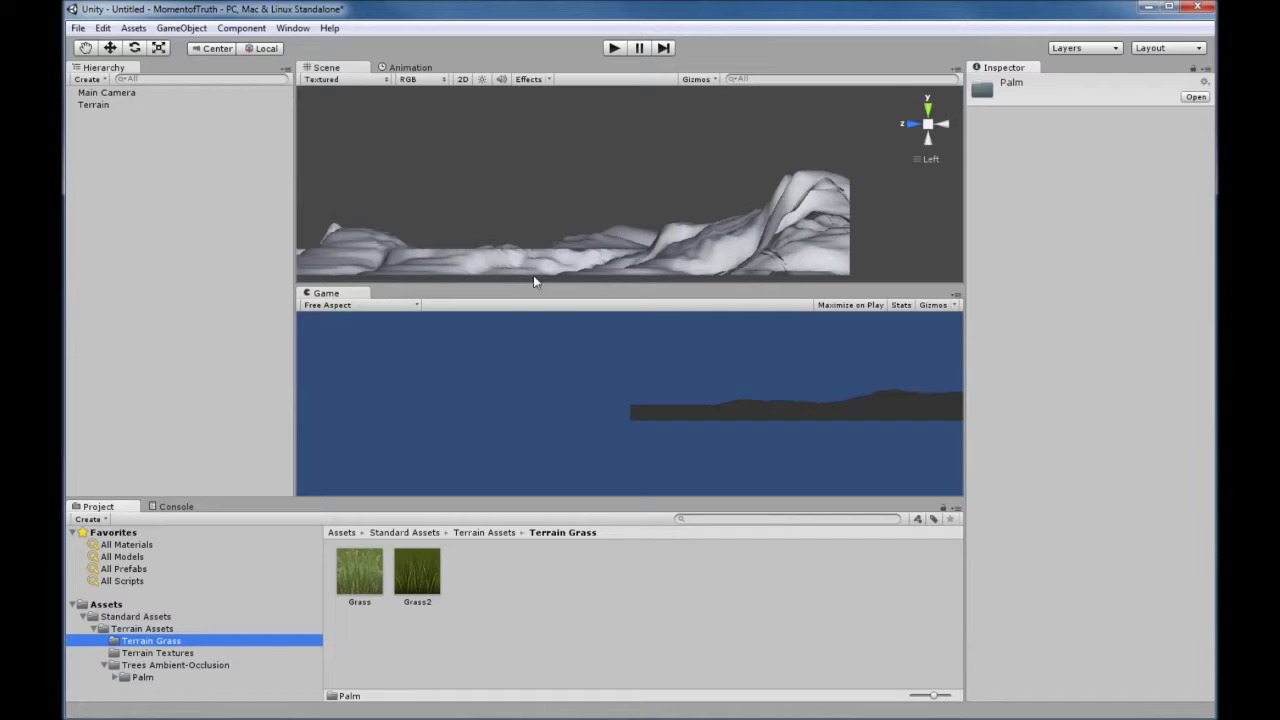
# Step: Add Cliff (Layered Rock) as the terrain's base texture, keeping the tile size at 15 by 15
pyautogui.click(89, 106)
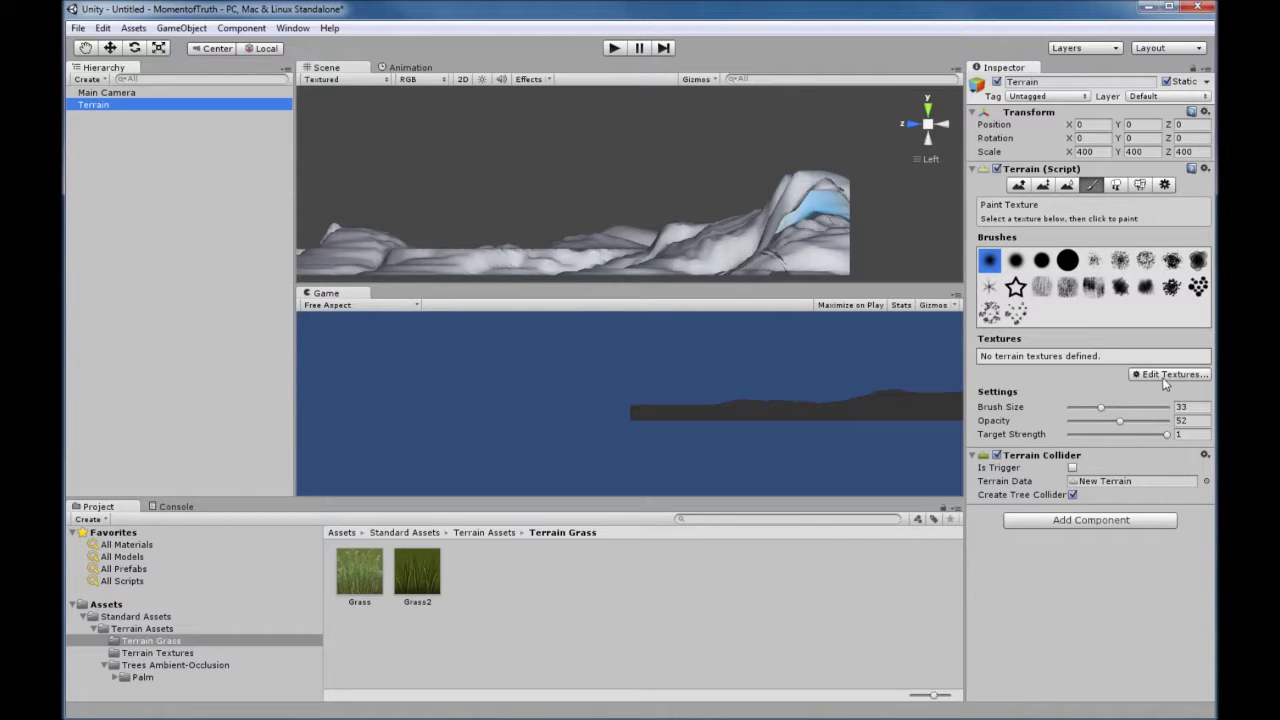
pyautogui.click(1165, 375)
pyautogui.click(1181, 378)
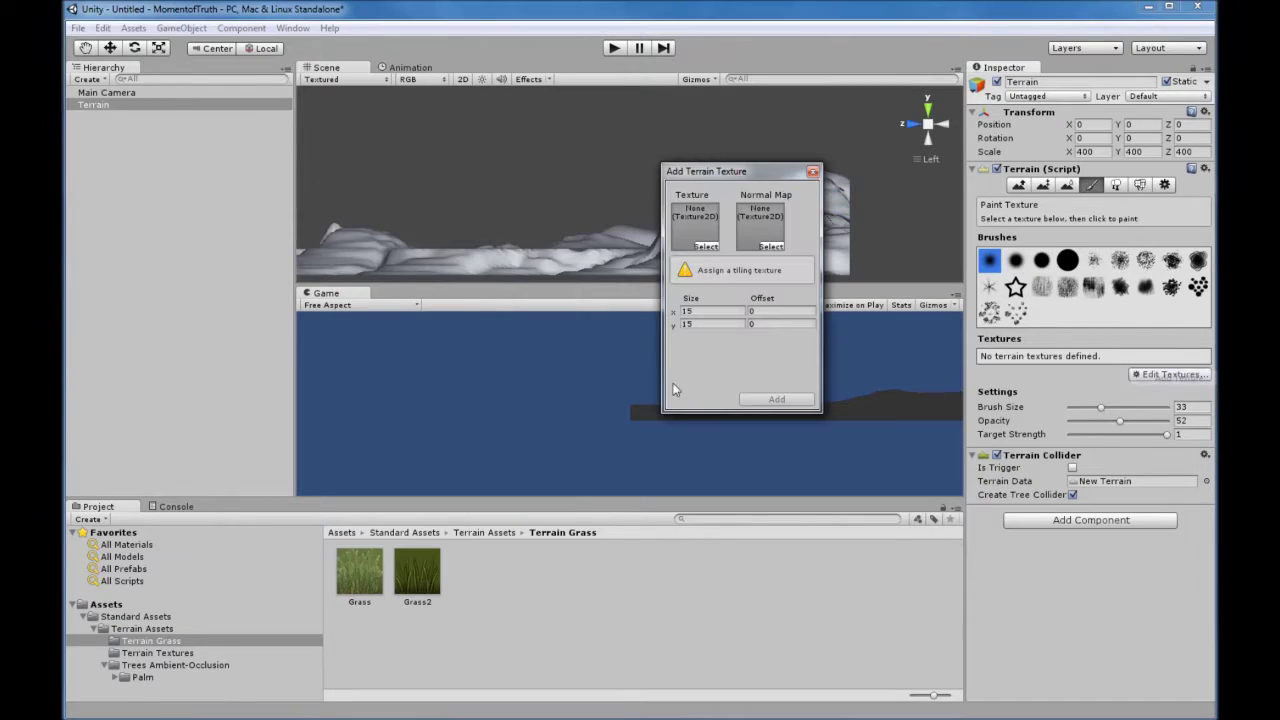
pyautogui.click(705, 246)
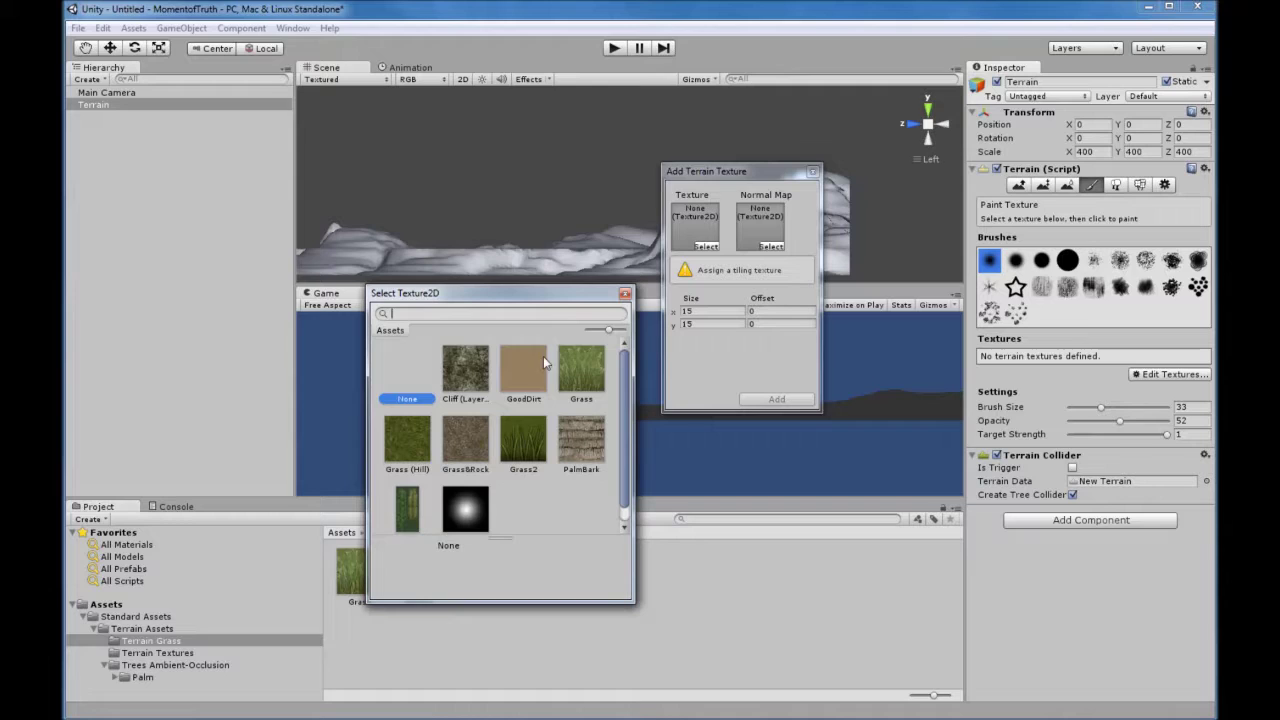
pyautogui.click(472, 380)
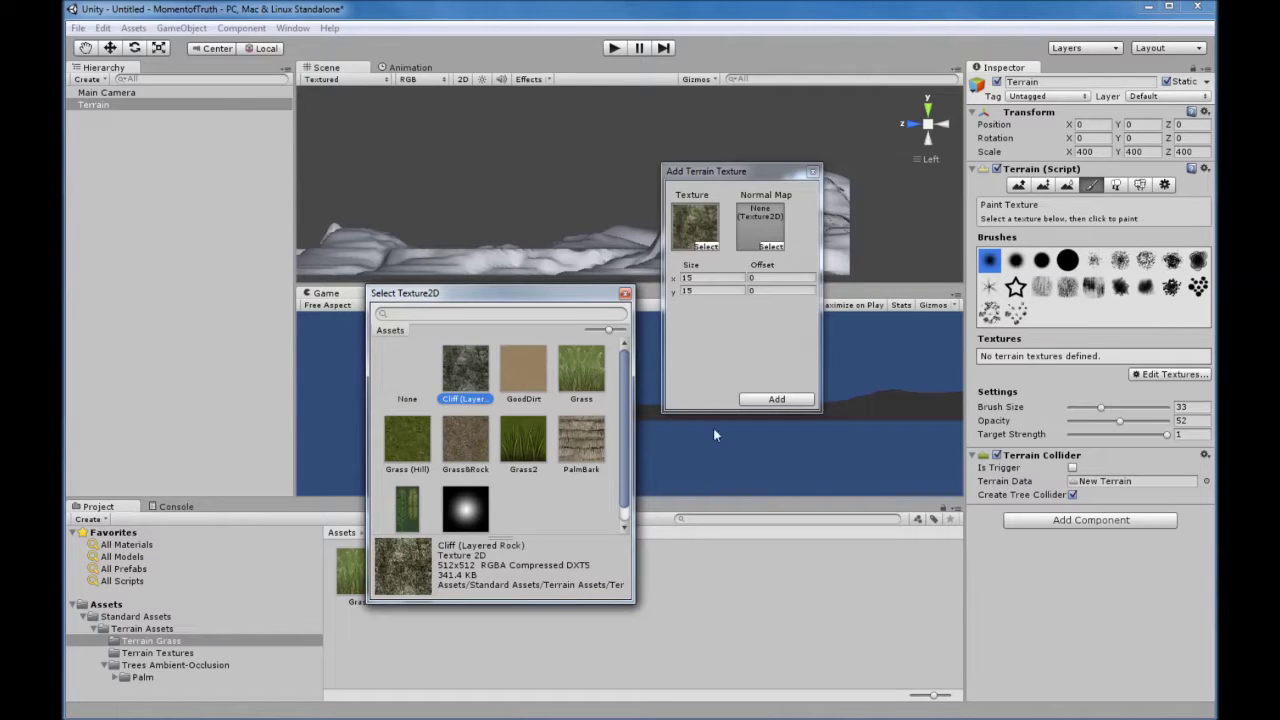
pyautogui.click(771, 409)
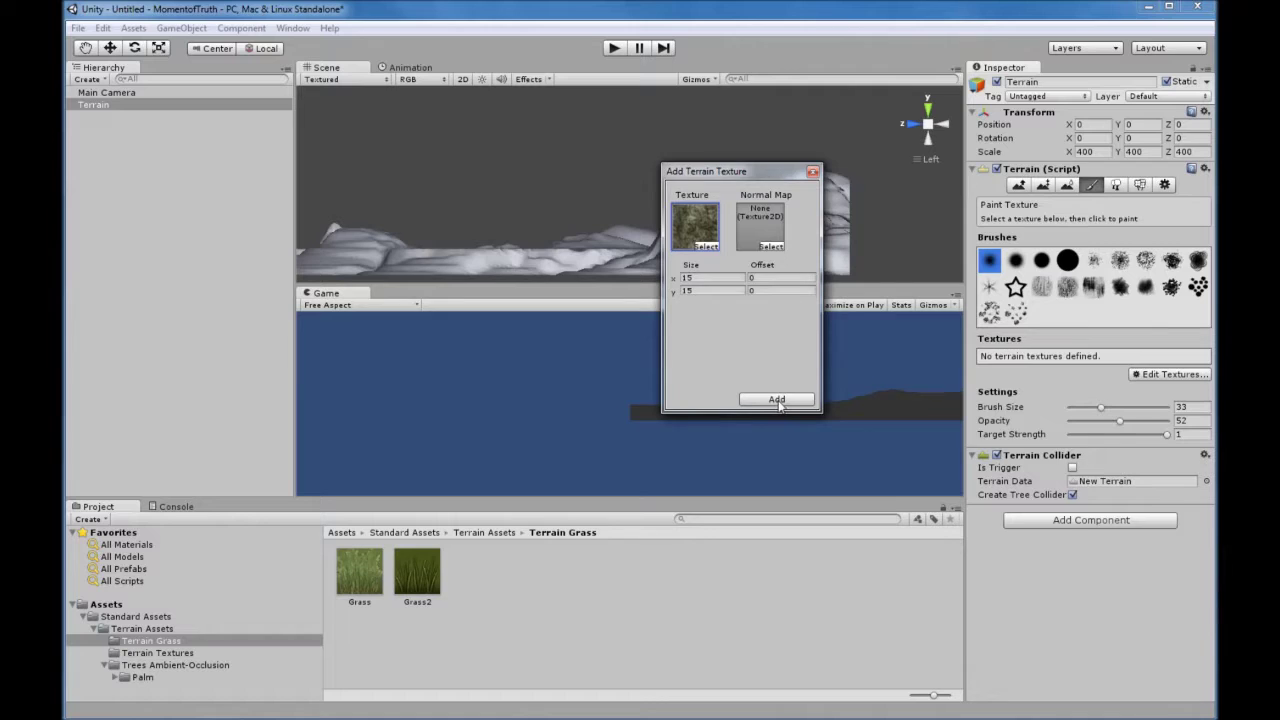
pyautogui.click(777, 399)
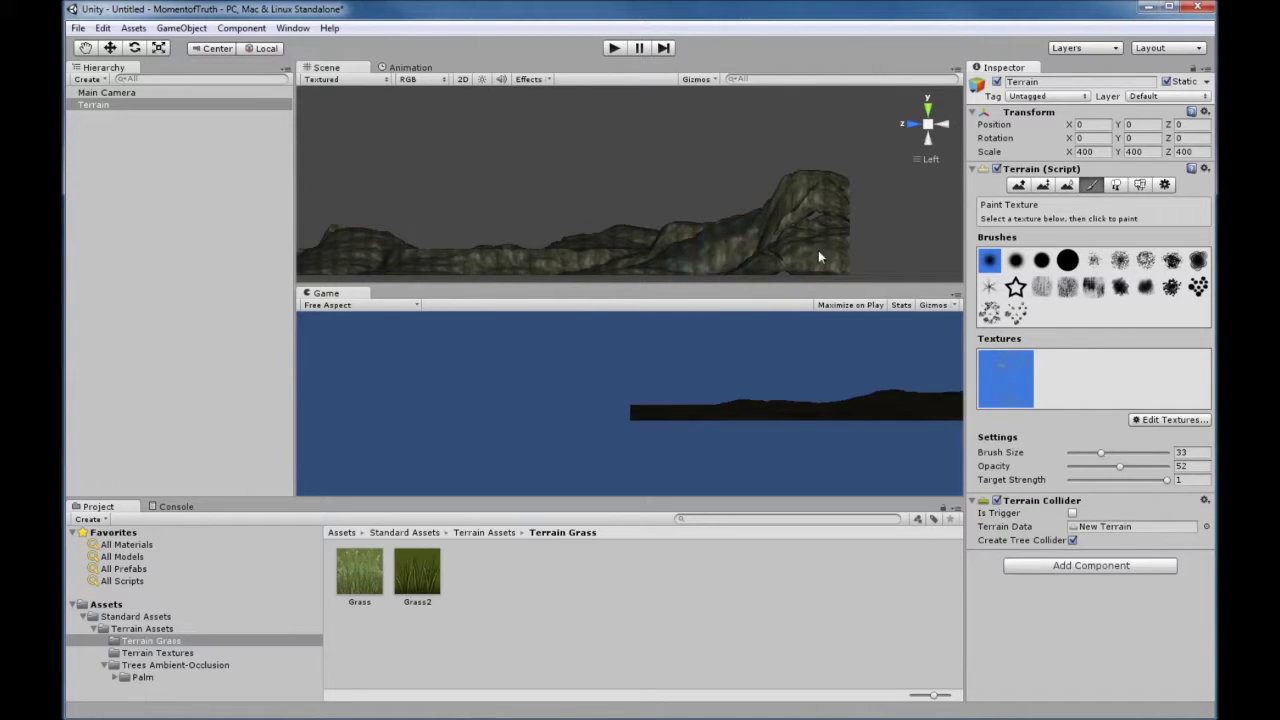
# Step: Remove the Cliff (Layered Rock) texture from the terrain's Paint Texture palette
pyautogui.click(688, 255)
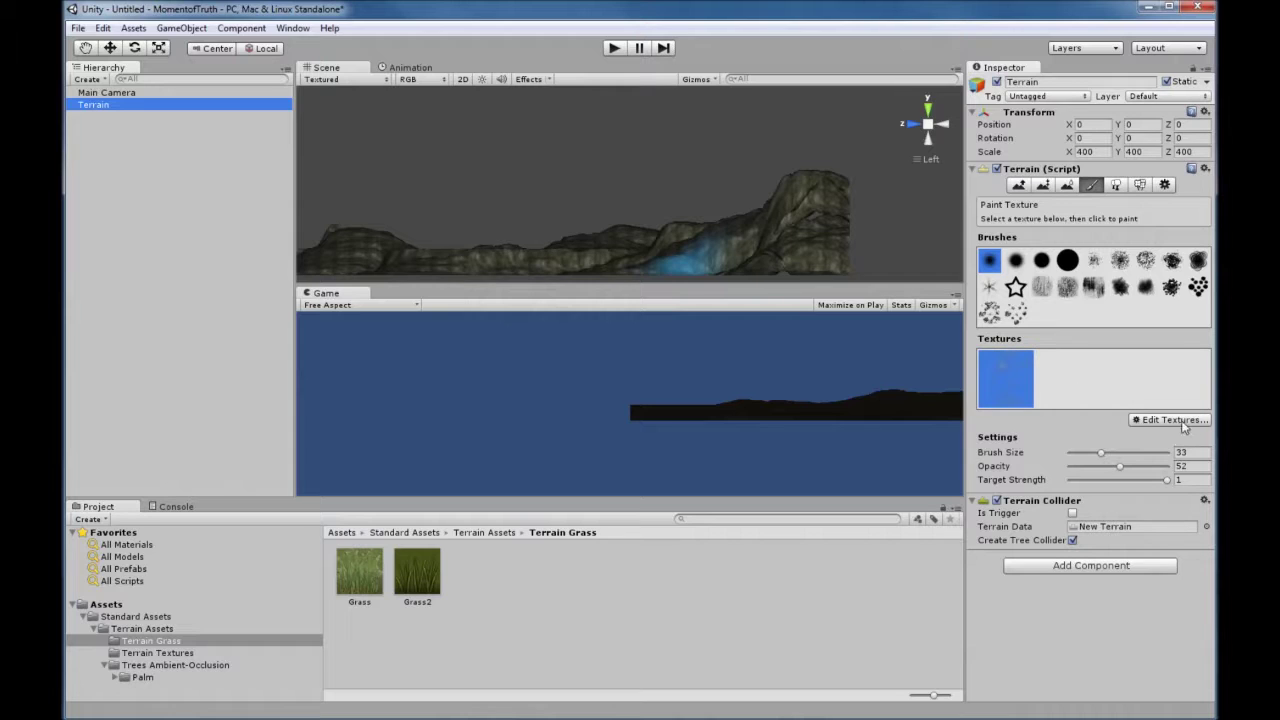
pyautogui.click(1092, 187)
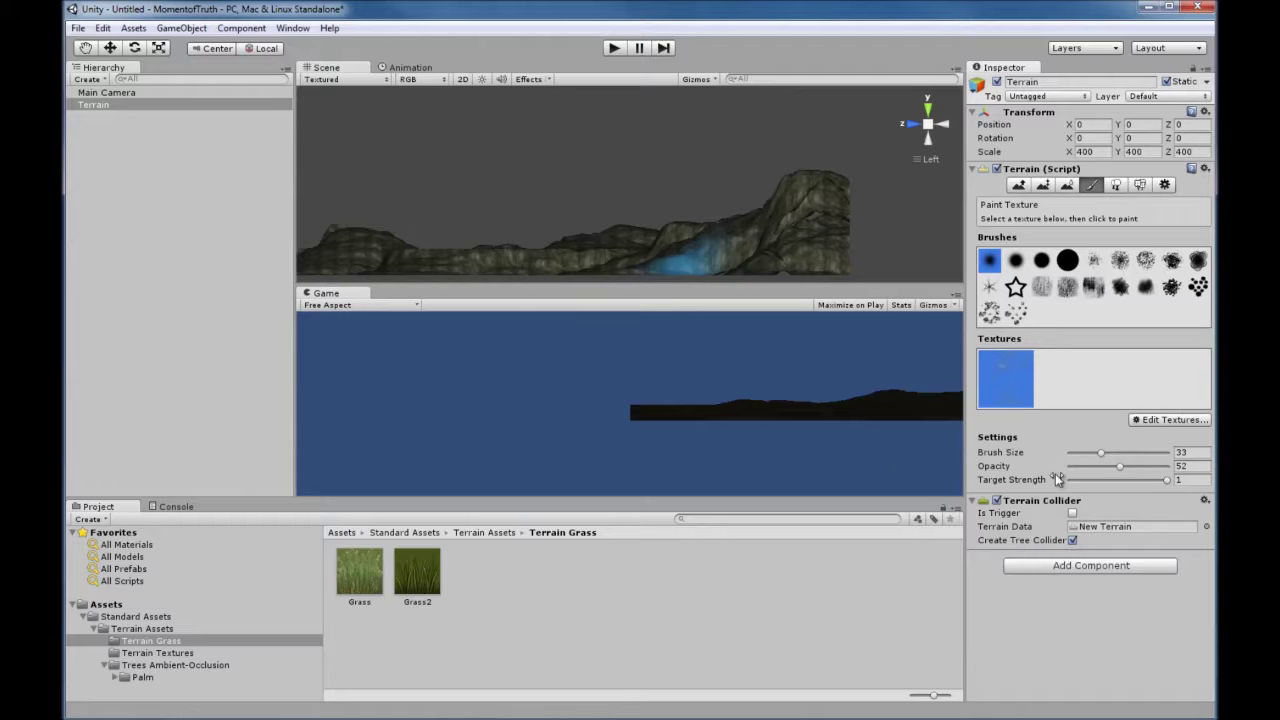
pyautogui.click(1157, 420)
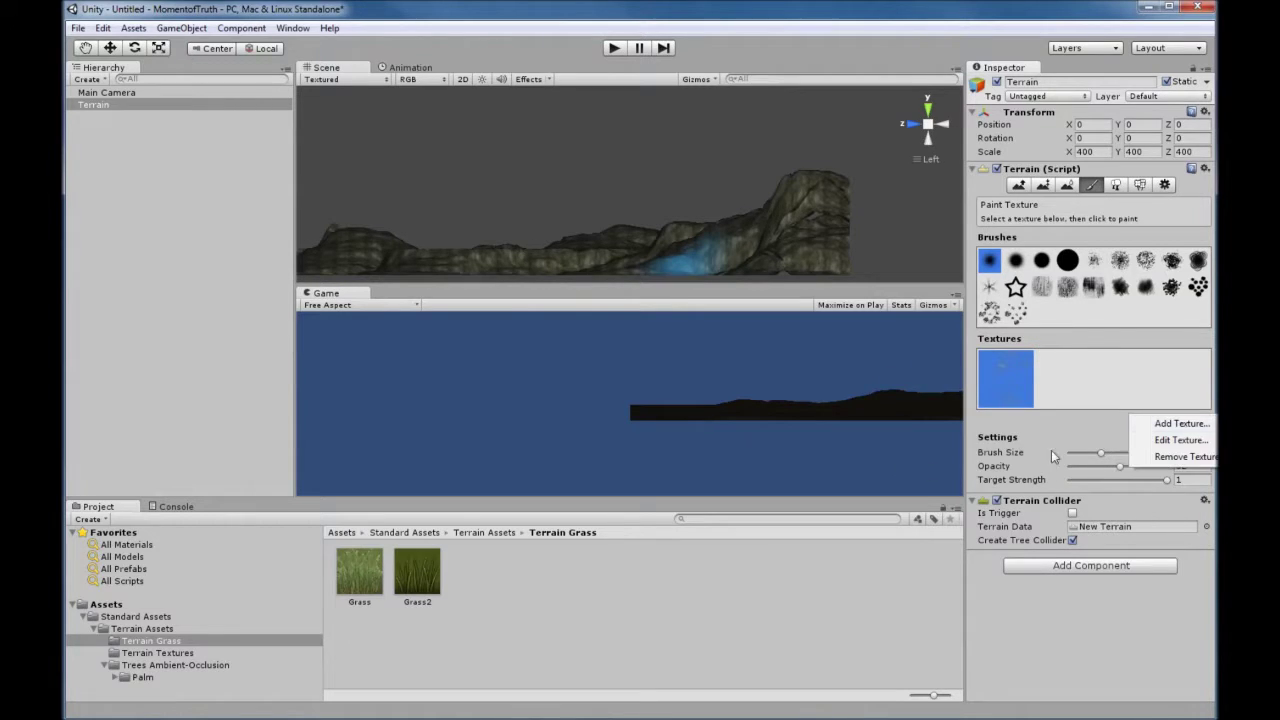
pyautogui.click(1190, 456)
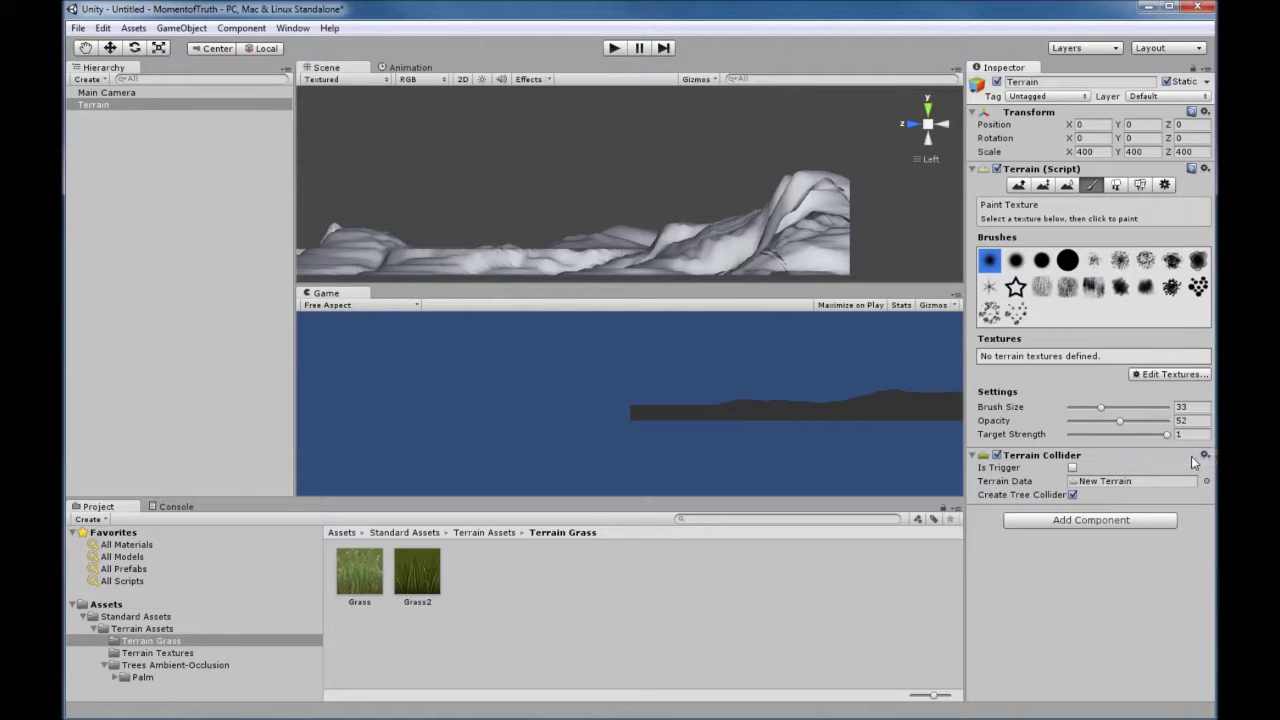
# Step: Add Grass&Rock as the terrain's base texture, with a tile size of 15 by 15 and no normal map
pyautogui.click(1168, 374)
pyautogui.click(1166, 379)
pyautogui.click(1160, 374)
pyautogui.click(1162, 389)
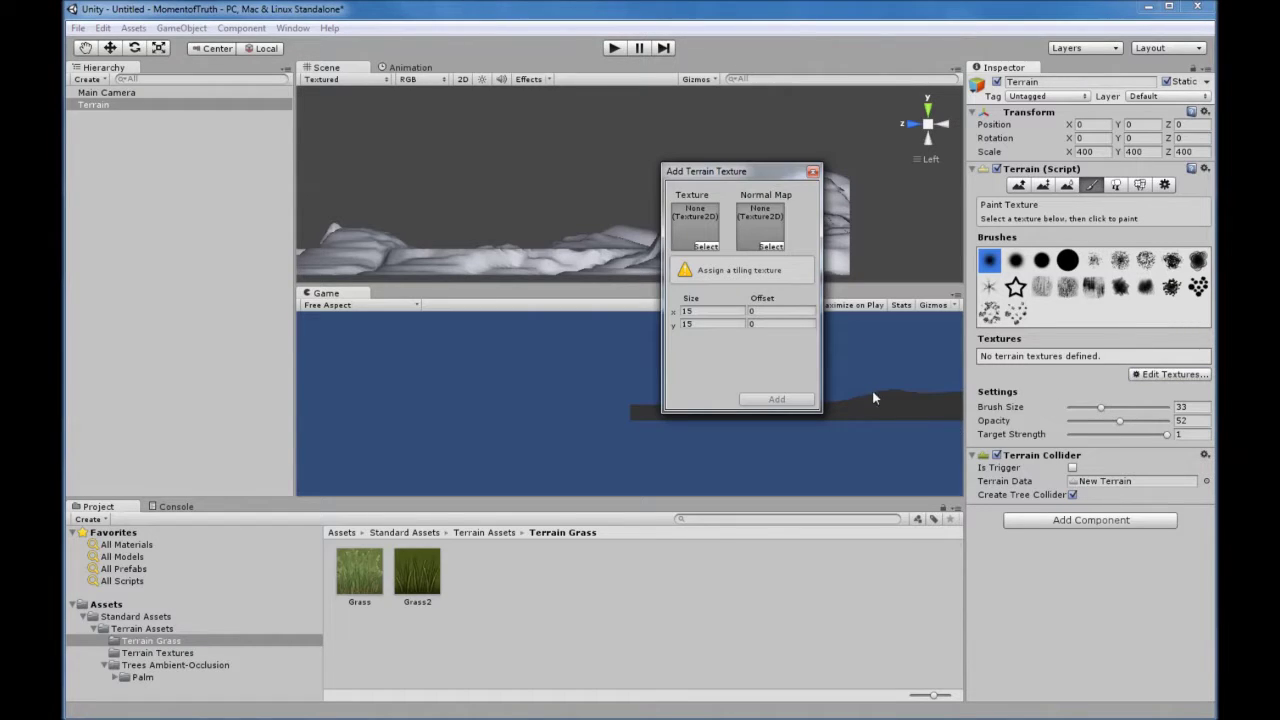
pyautogui.click(703, 247)
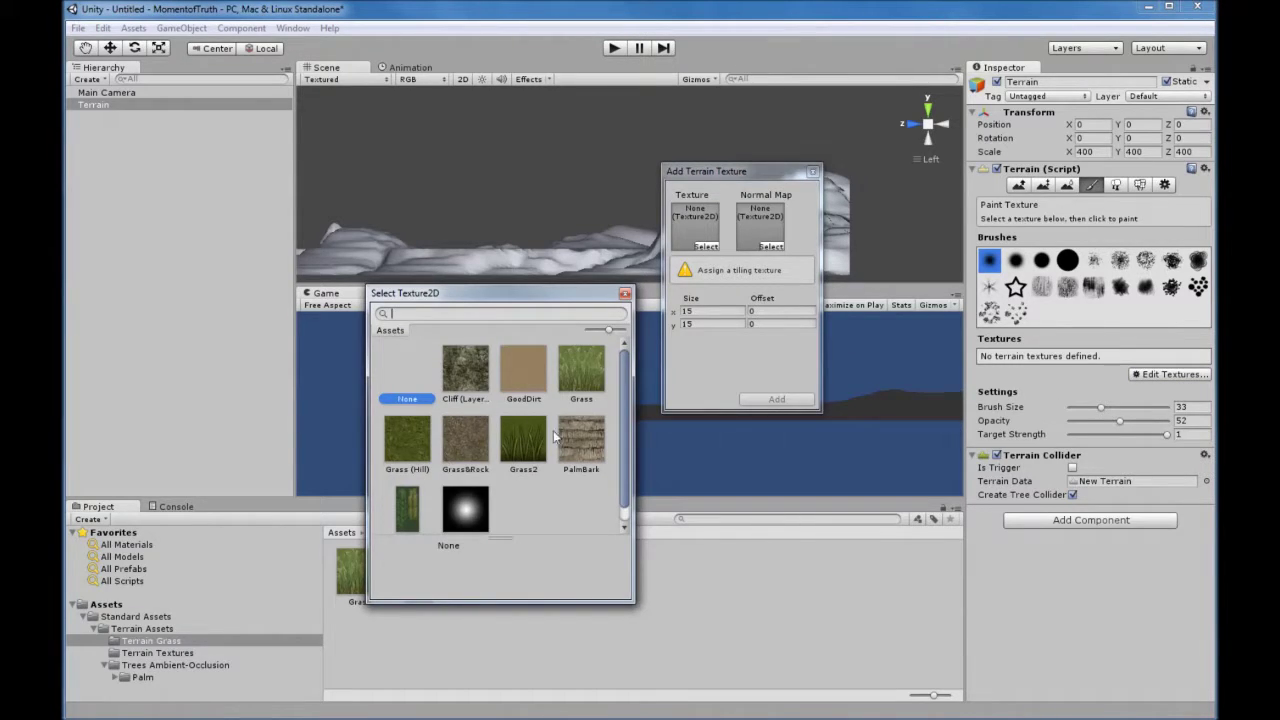
pyautogui.click(460, 434)
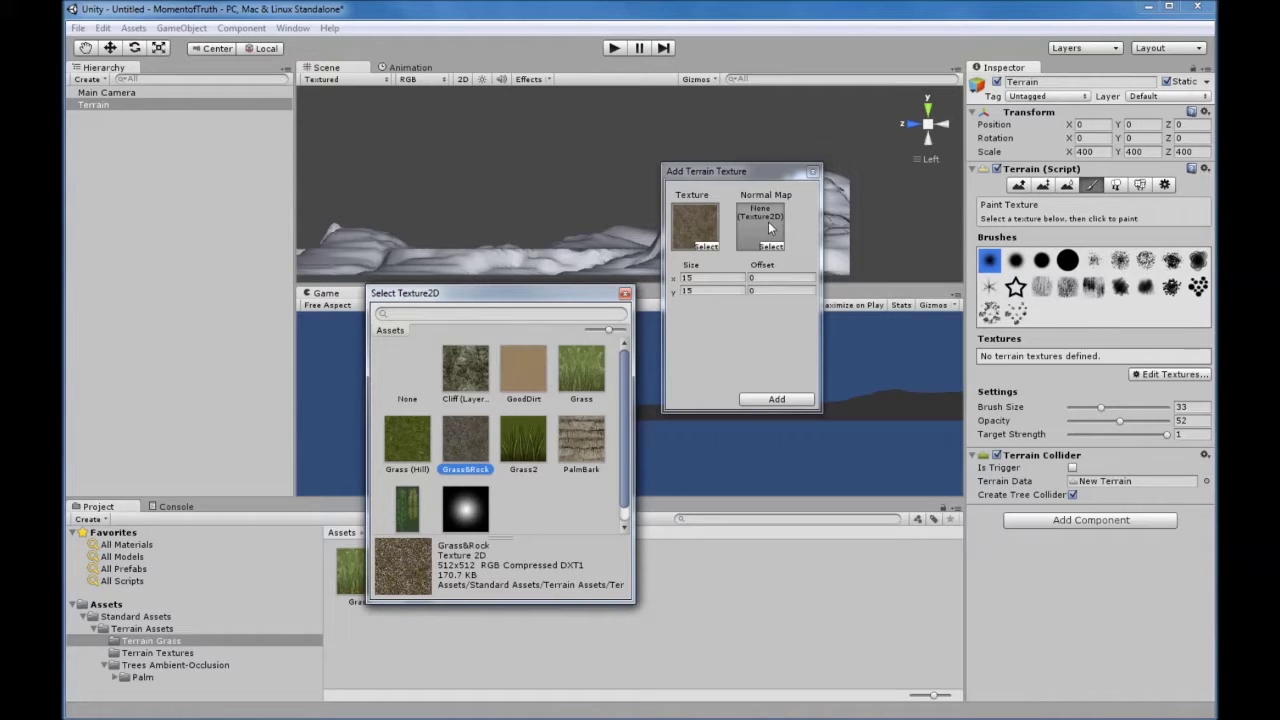
pyautogui.click(779, 400)
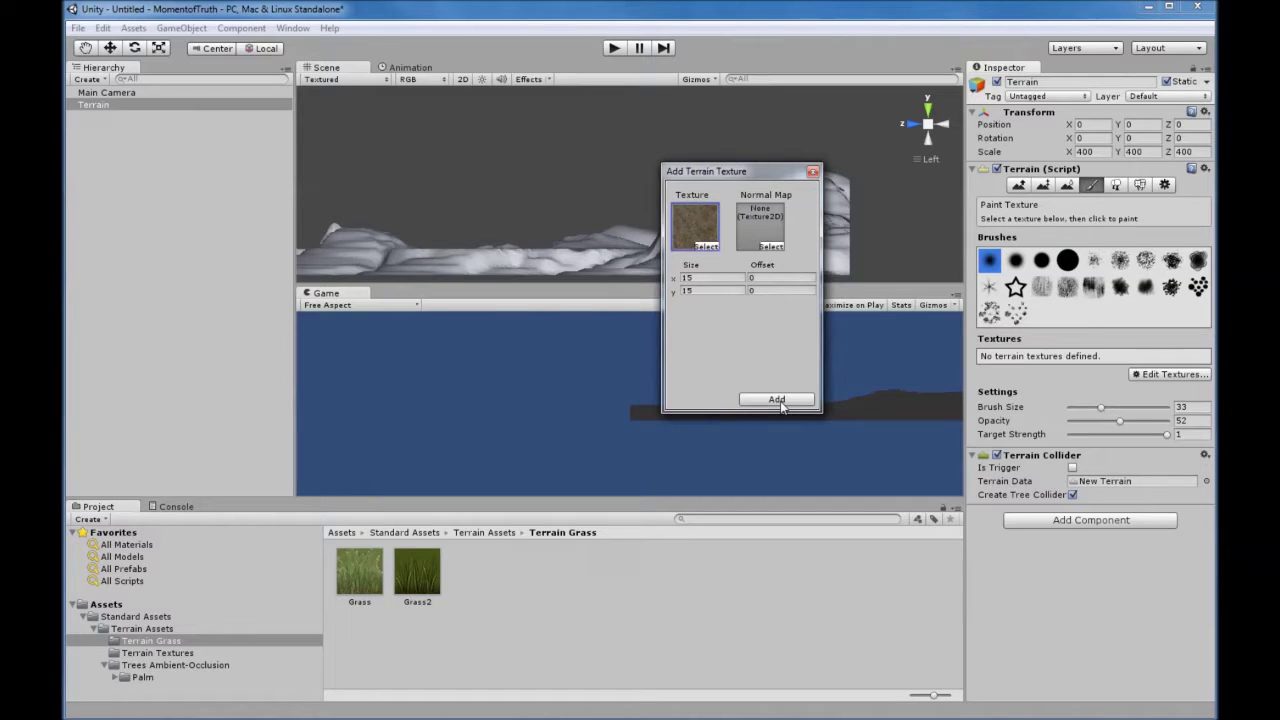
pyautogui.click(777, 400)
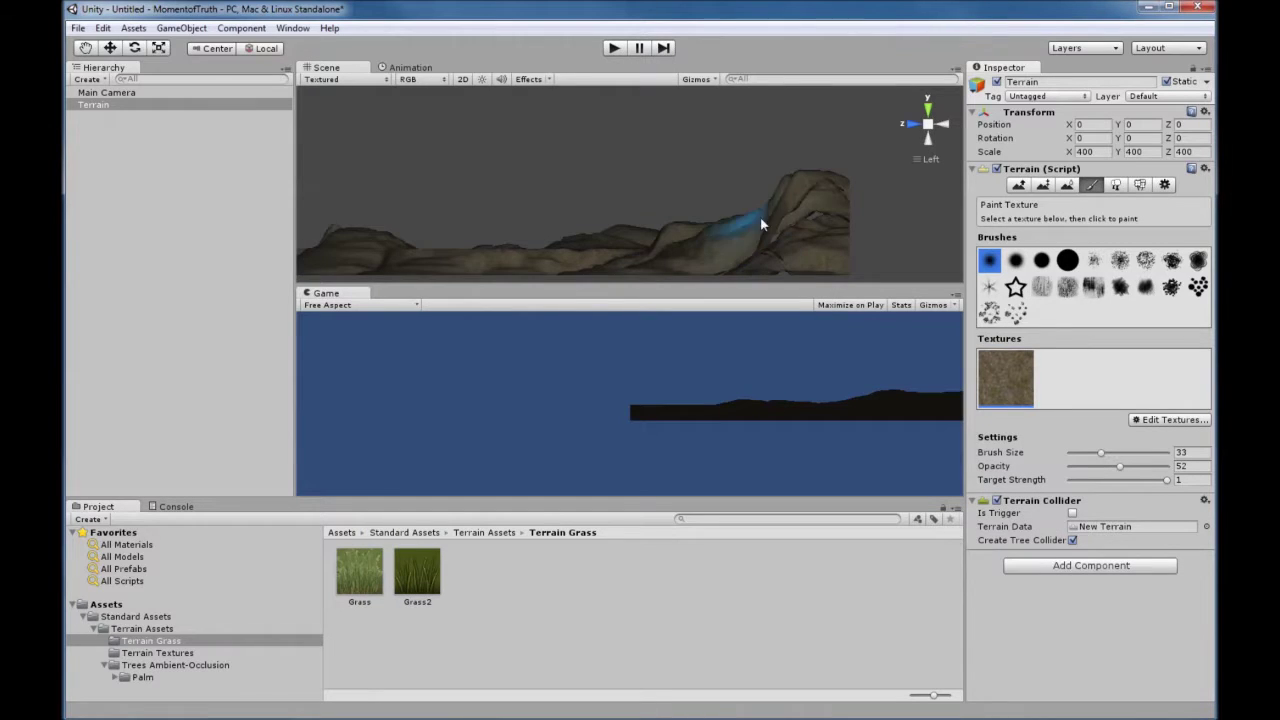
# Step: Add GoodDirt as another terrain texture, with a tile size of 15 by 15 and no normal map
pyautogui.moveTo(777, 223); pyautogui.dragTo(852, 224, button='middle')
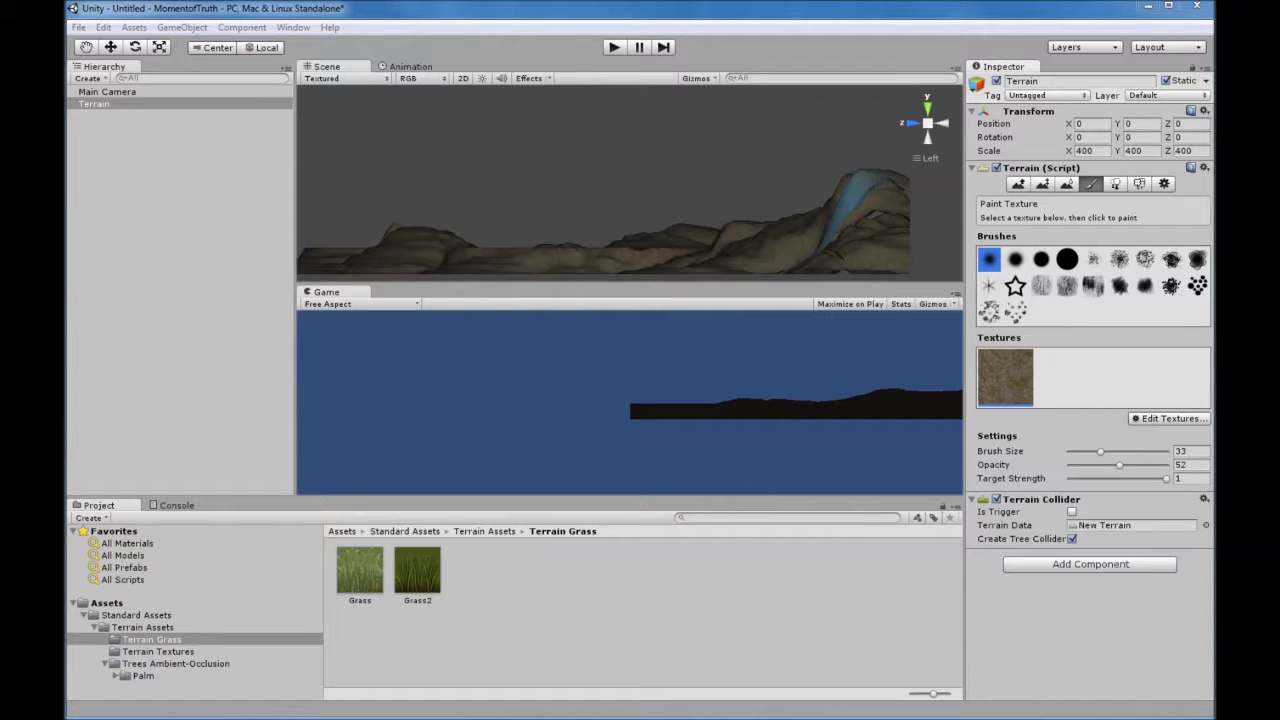
pyautogui.click(1150, 421)
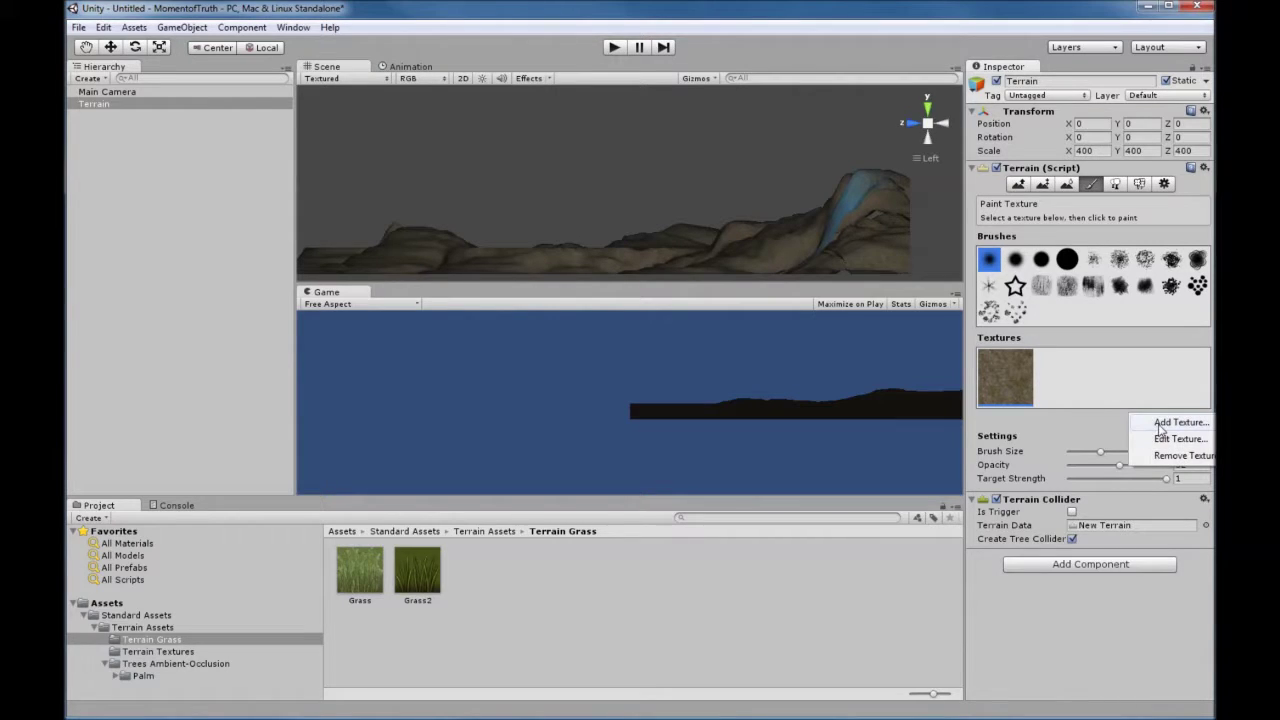
pyautogui.click(1165, 424)
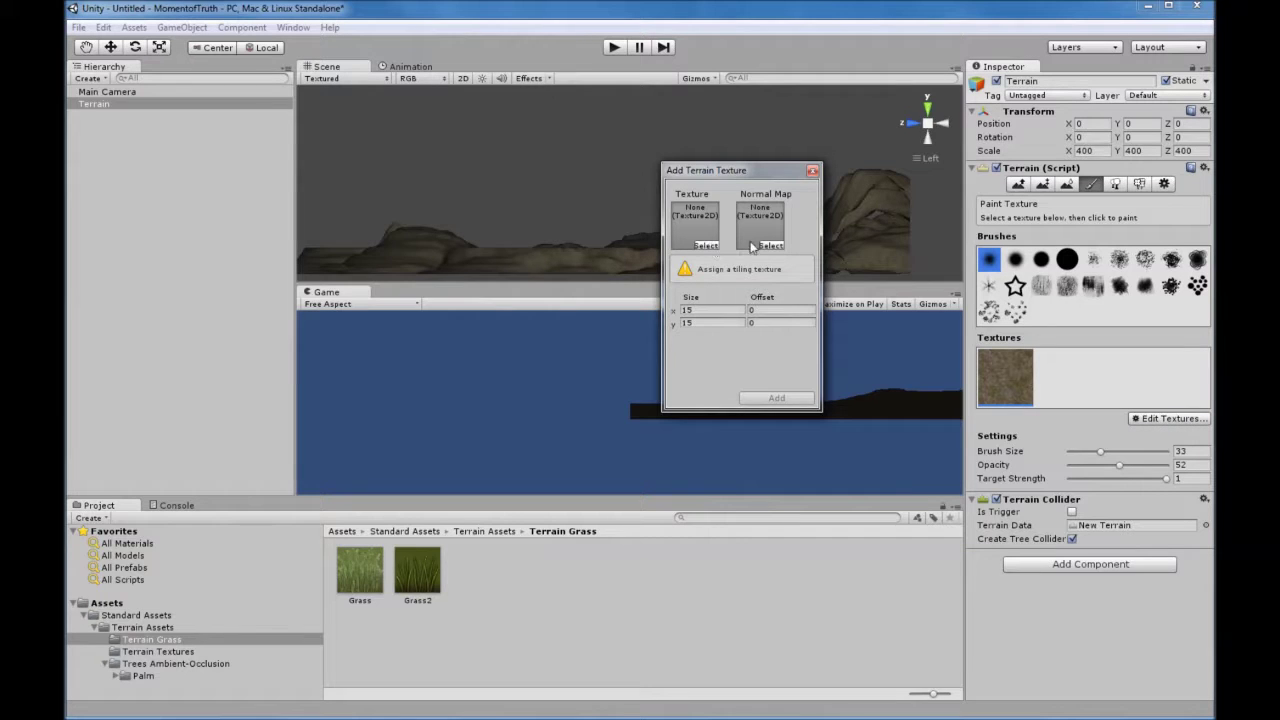
pyautogui.click(710, 250)
pyautogui.click(523, 370)
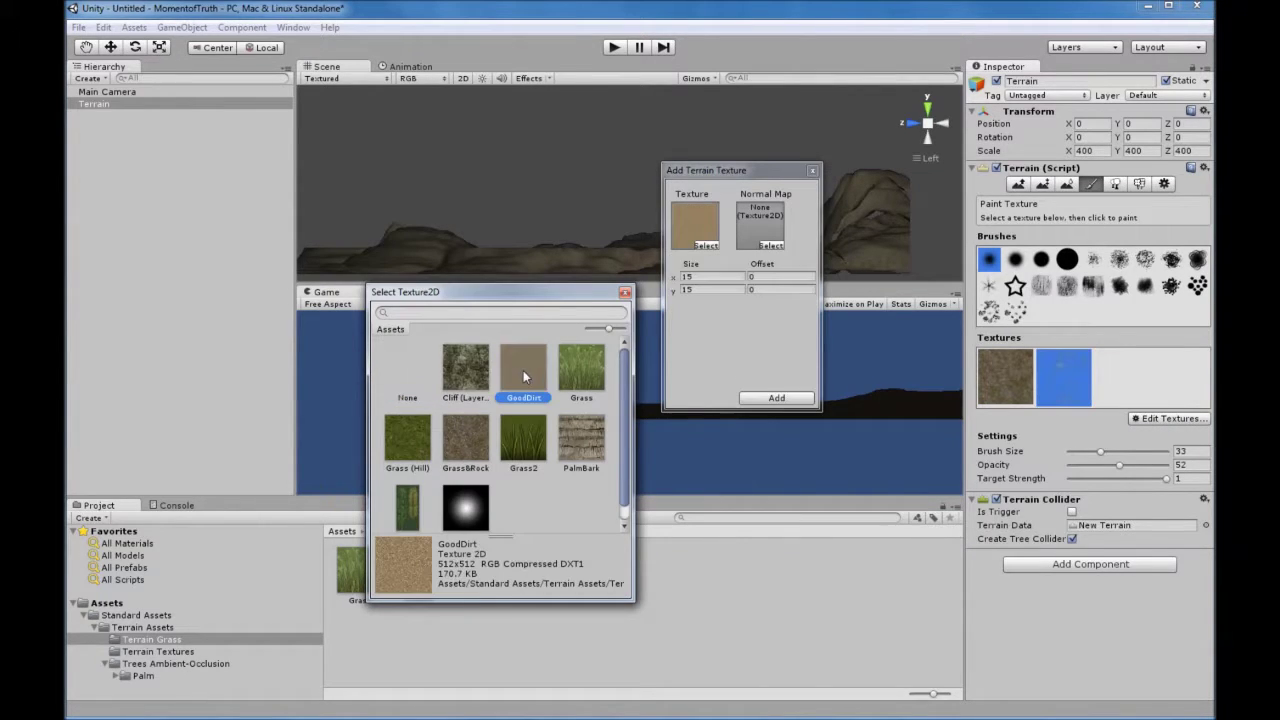
pyautogui.click(774, 400)
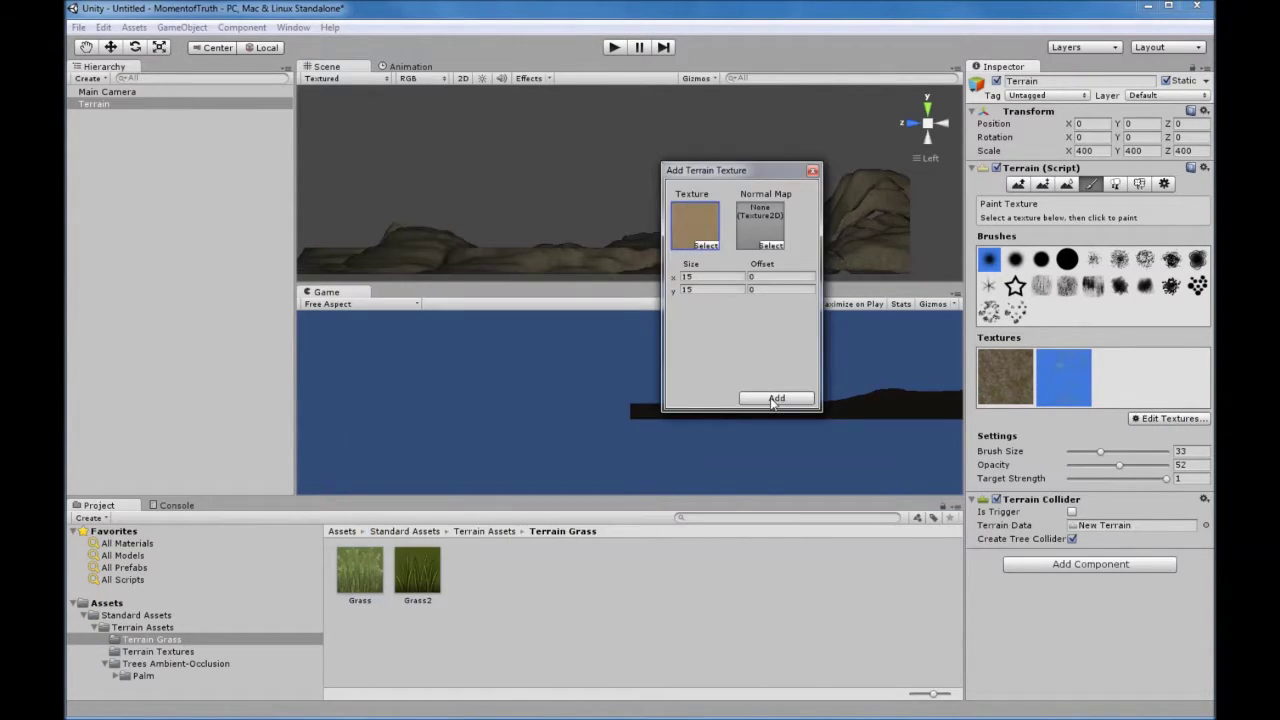
pyautogui.click(774, 400)
pyautogui.click(1150, 388)
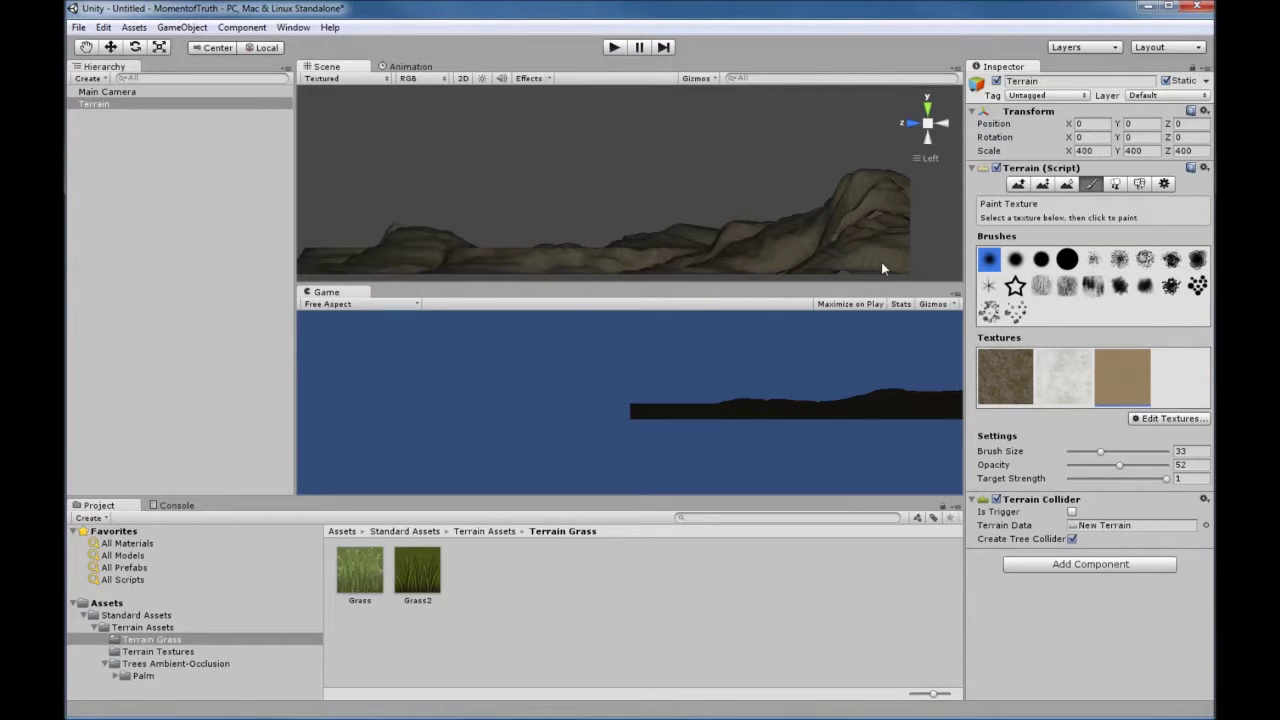
# Step: Paint the GoodDirt texture over the hills, working from the side view and along the ridges in the top view
pyautogui.click(840, 267)
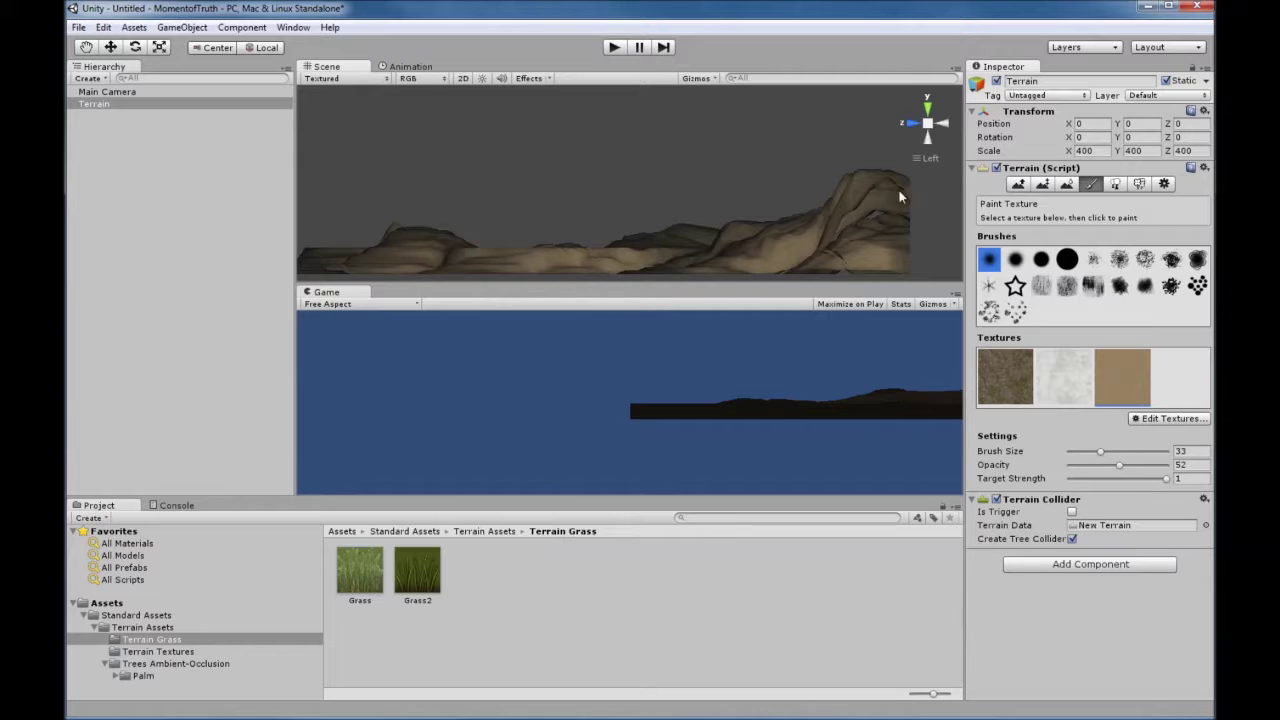
pyautogui.click(928, 106)
pyautogui.moveTo(650, 173); pyautogui.dragTo(668, 307, button='middle')
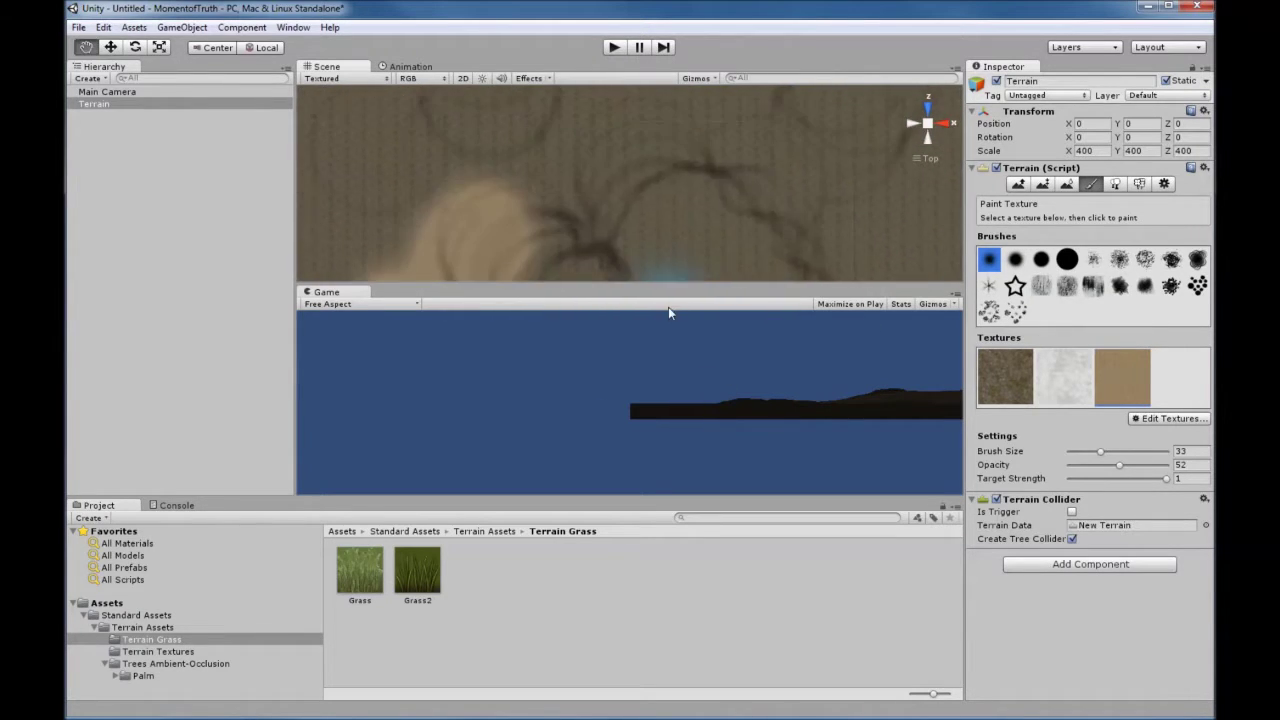
pyautogui.moveTo(609, 206)
pyautogui.mouseDown()
pyautogui.moveTo(749, 195)
pyautogui.moveTo(760, 179)
pyautogui.moveTo(833, 181)
pyautogui.moveTo(883, 143)
pyautogui.mouseUp()
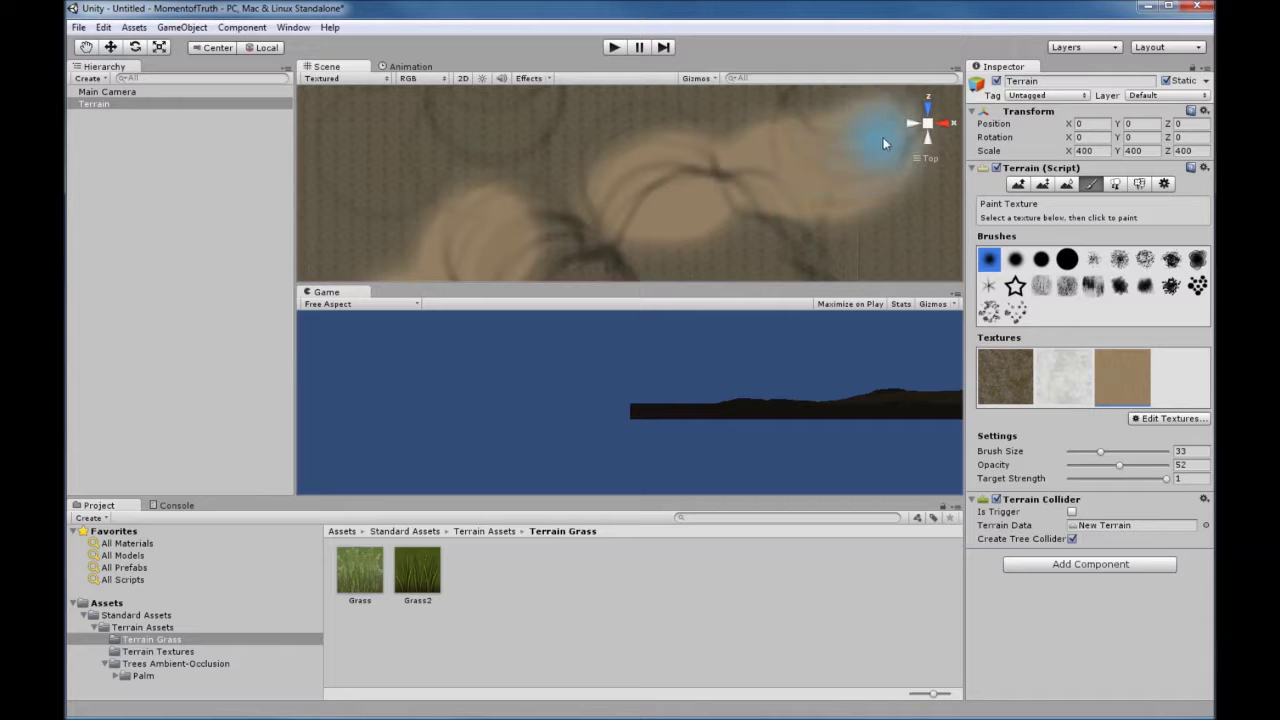
# Step: Show the terrain at an oblique angle from the left side and paint GoodDirt over the rounded hills
pyautogui.click(928, 143)
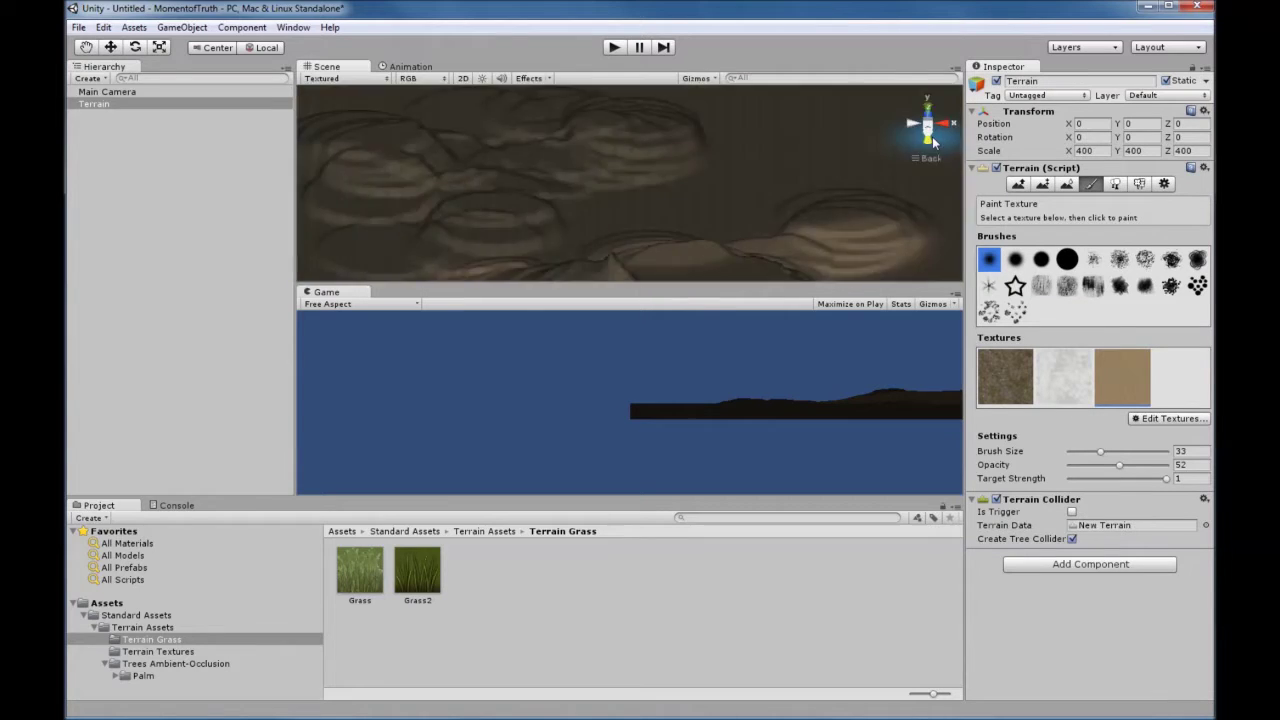
pyautogui.moveTo(746, 204); pyautogui.dragTo(834, 251, button='middle')
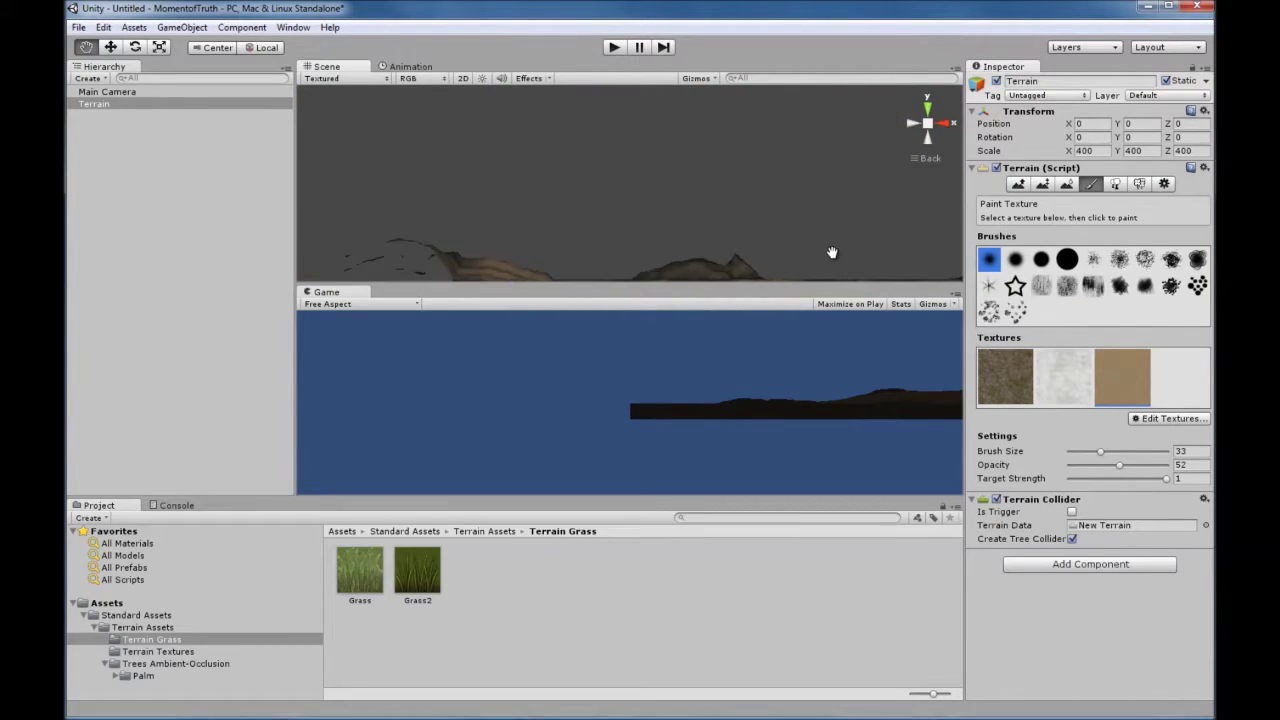
pyautogui.click(927, 126)
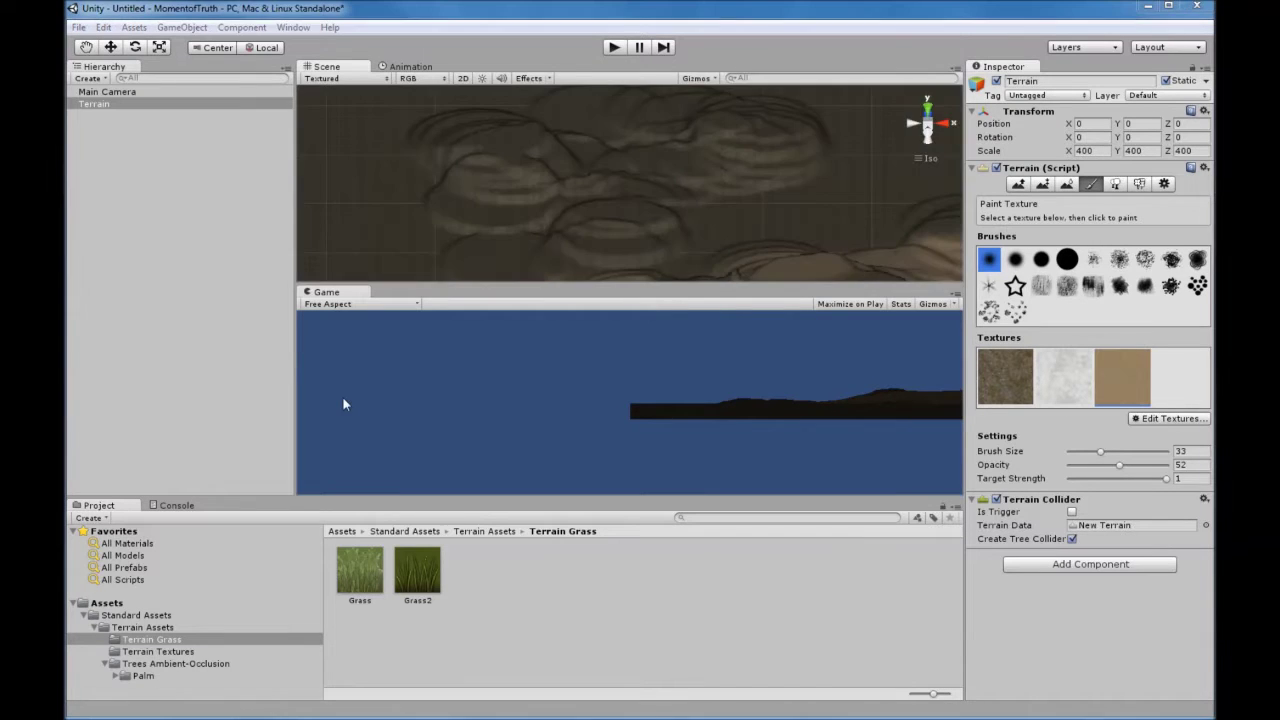
pyautogui.click(926, 133)
pyautogui.click(918, 129)
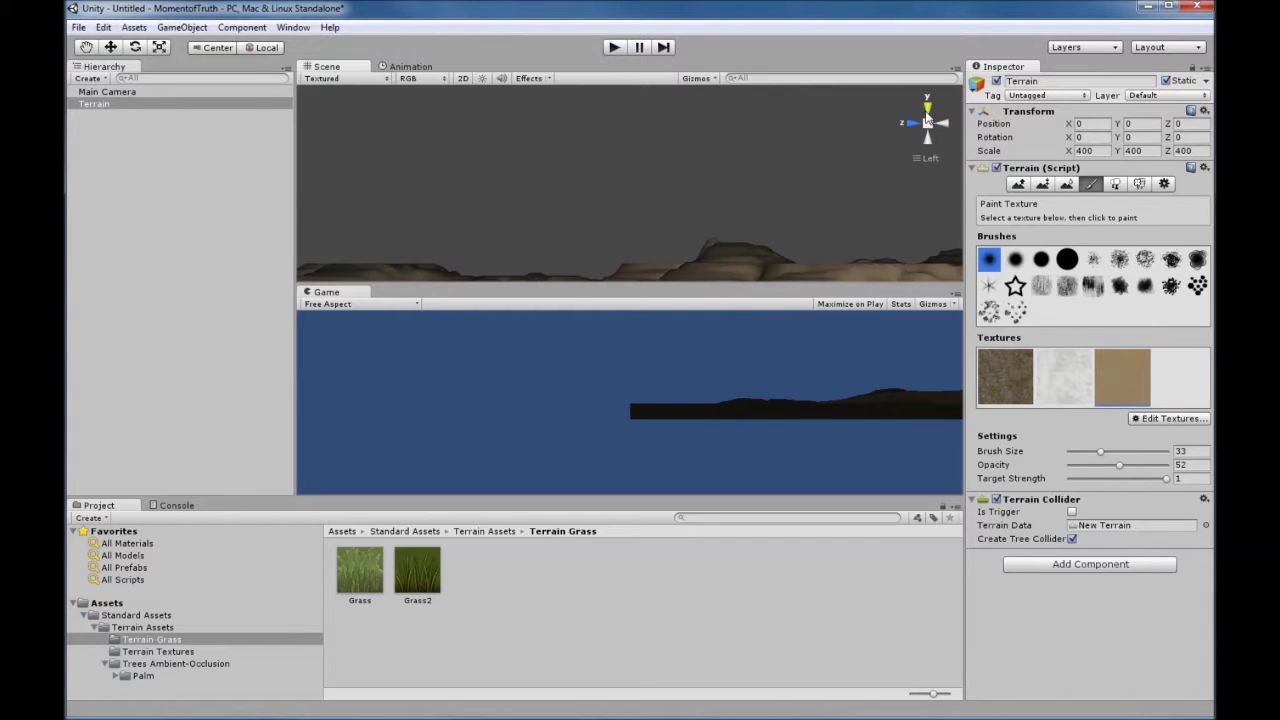
pyautogui.rightClick(929, 113)
pyautogui.click(940, 119)
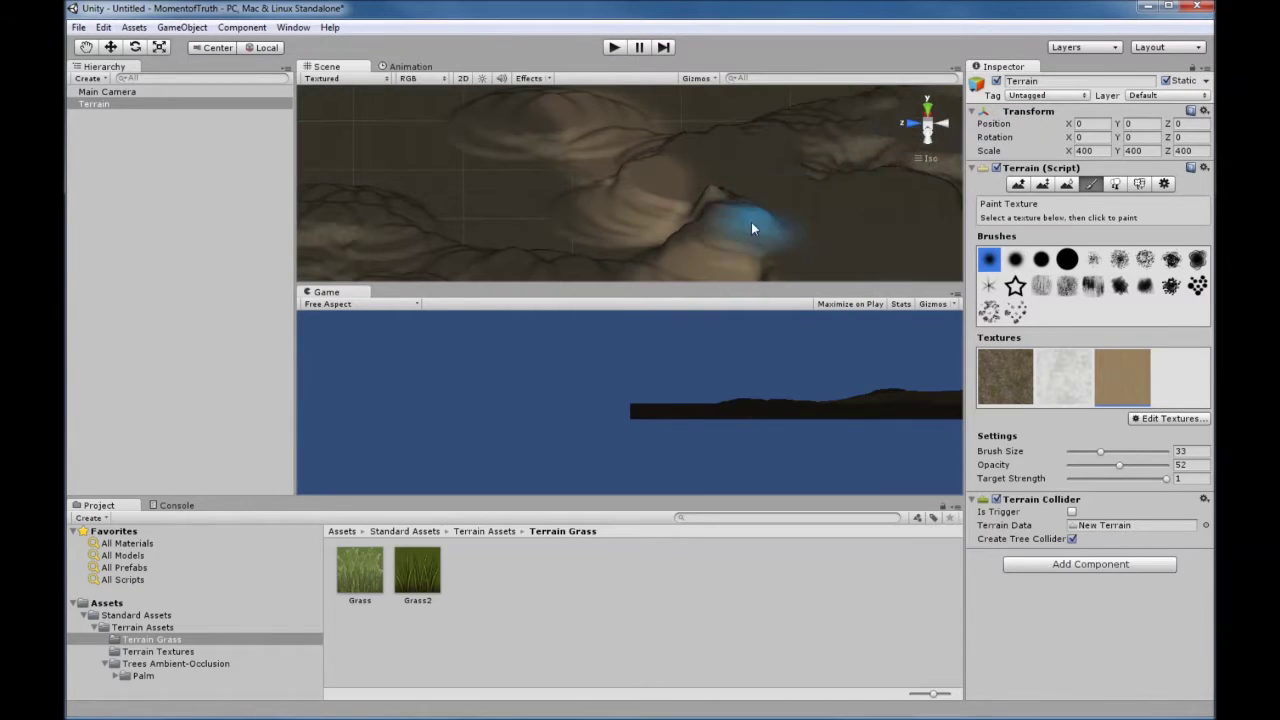
pyautogui.moveTo(576, 221)
pyautogui.mouseDown()
pyautogui.moveTo(527, 150)
pyautogui.moveTo(500, 113)
pyautogui.mouseUp()
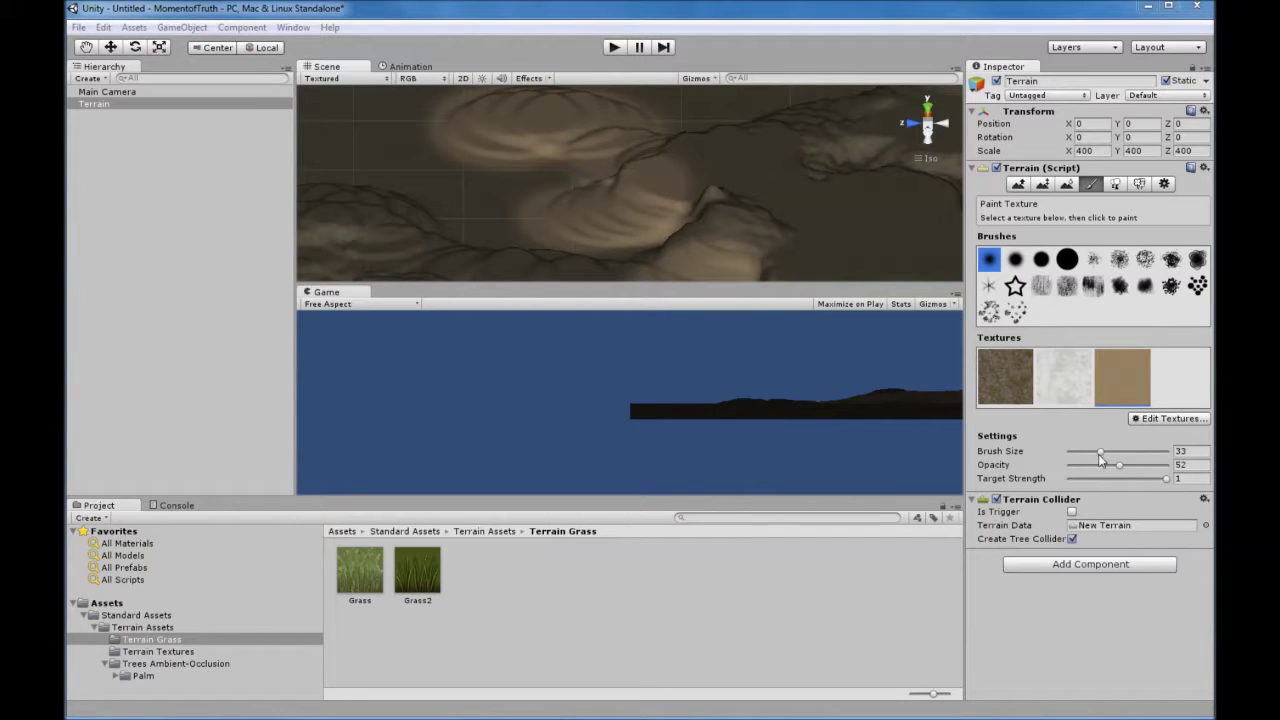
# Step: Blend GoodDirt faintly into the flat ground and ridge with brush size 27, trying opacity 11 and 12 and finishing at 5
pyautogui.moveTo(1102, 455)
pyautogui.mouseDown()
pyautogui.moveTo(1124, 467)
pyautogui.moveTo(1081, 474)
pyautogui.mouseUp()
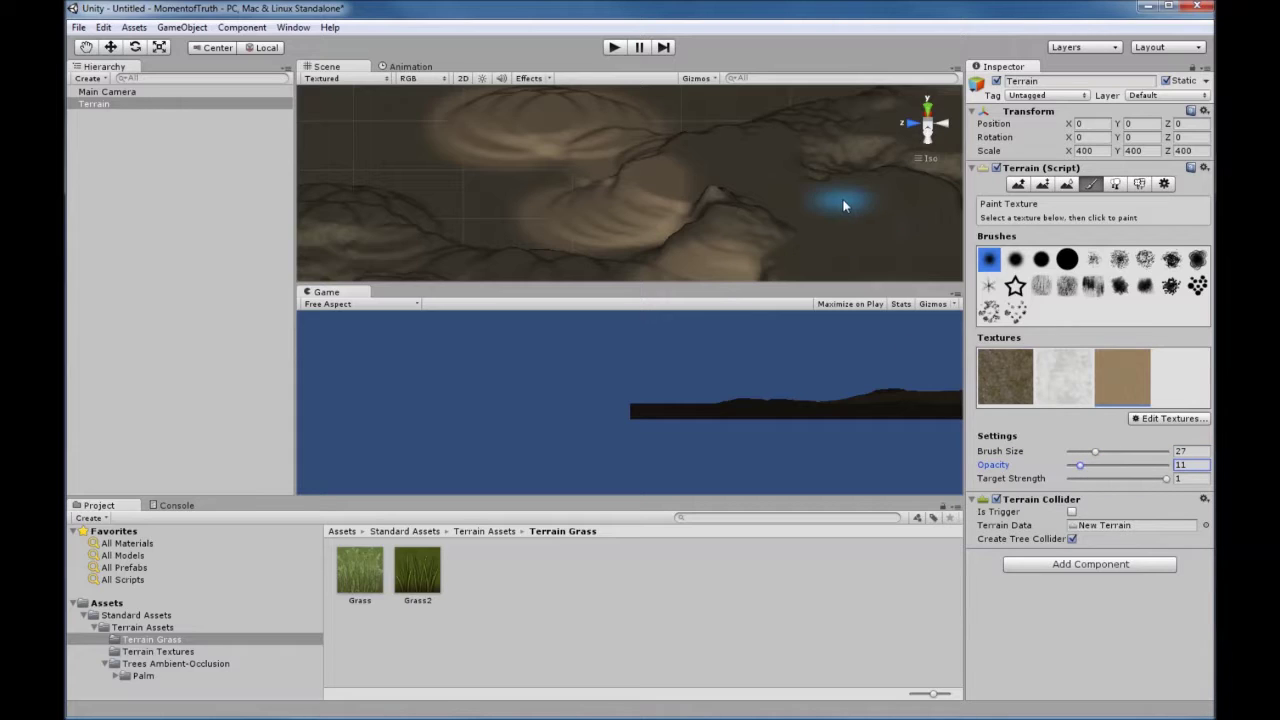
pyautogui.moveTo(1081, 467); pyautogui.dragTo(1082, 470)
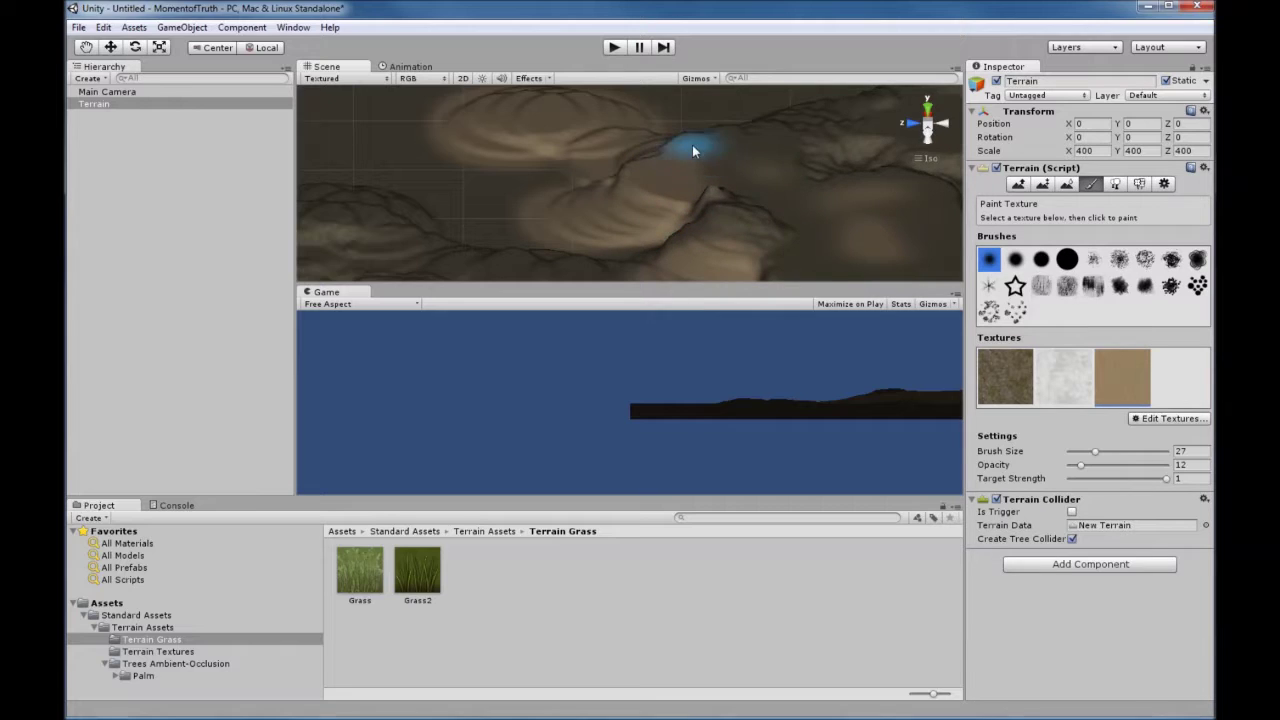
pyautogui.moveTo(1078, 462); pyautogui.dragTo(1073, 465)
pyautogui.moveTo(728, 155); pyautogui.dragTo(764, 148)
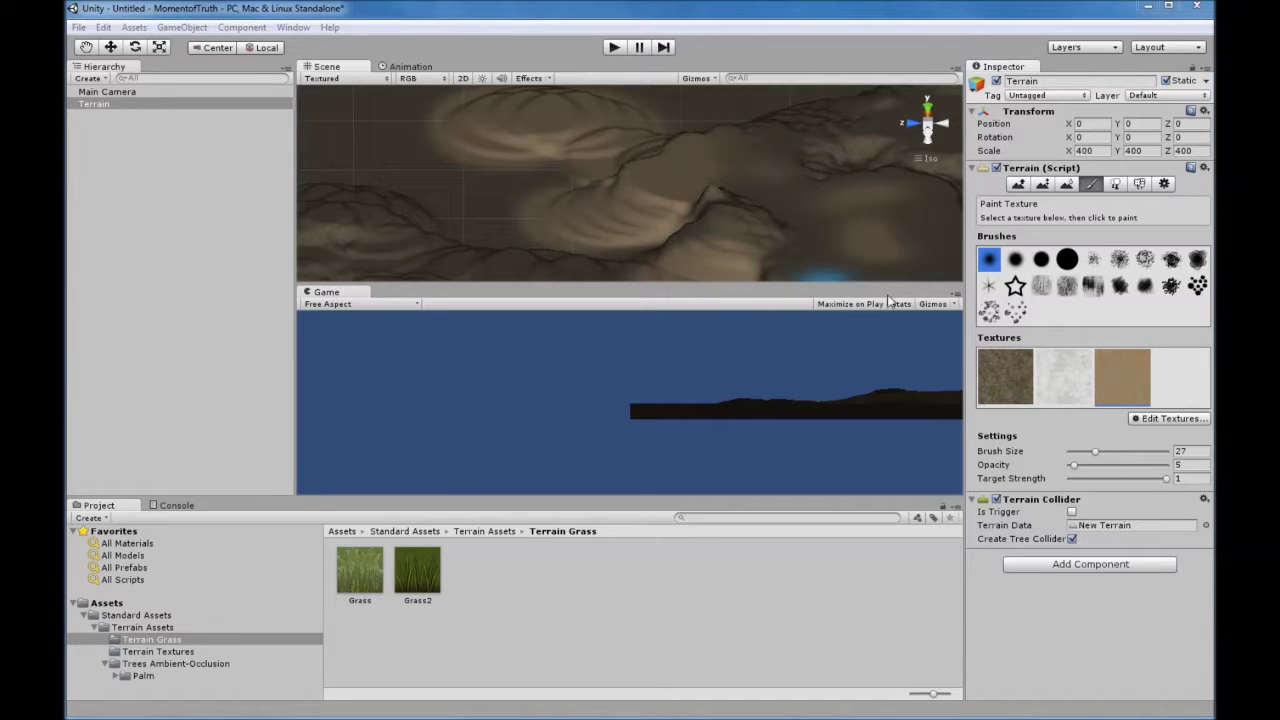
# Step: Switch the terrain to tree placement and open the Add Tree dialog, closing it without assigning a tree
pyautogui.click(1116, 185)
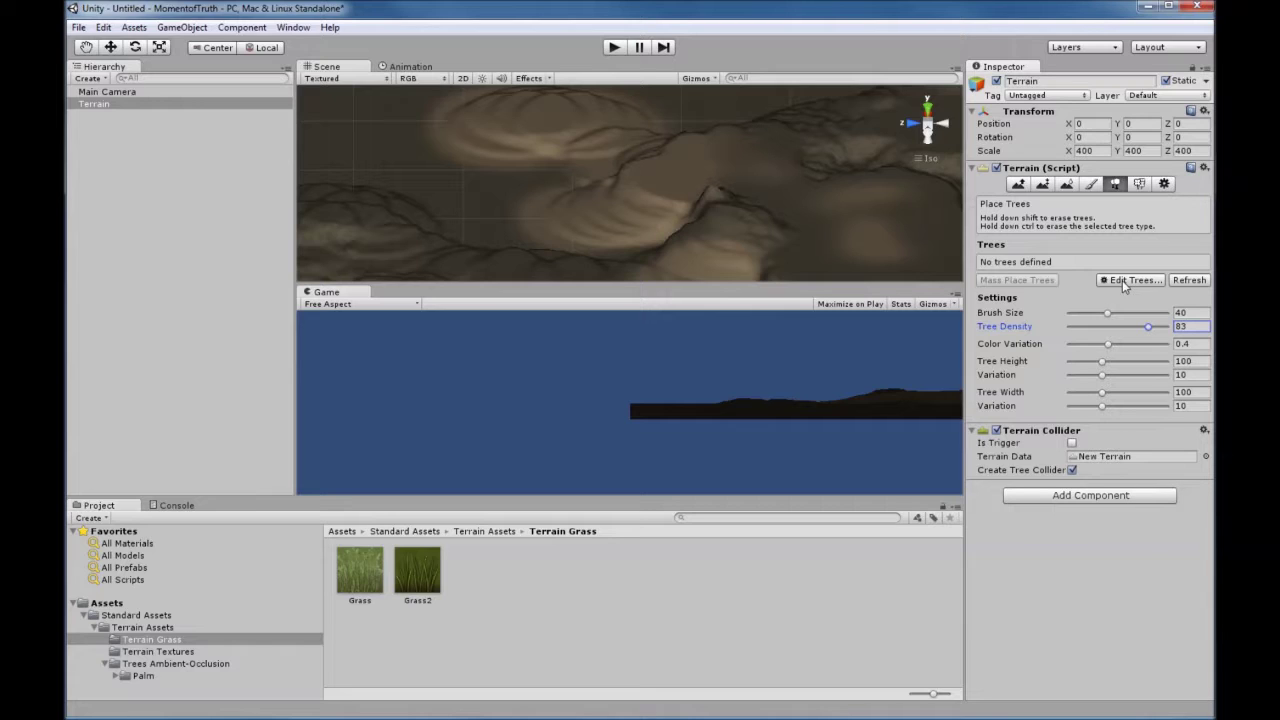
pyautogui.click(1135, 283)
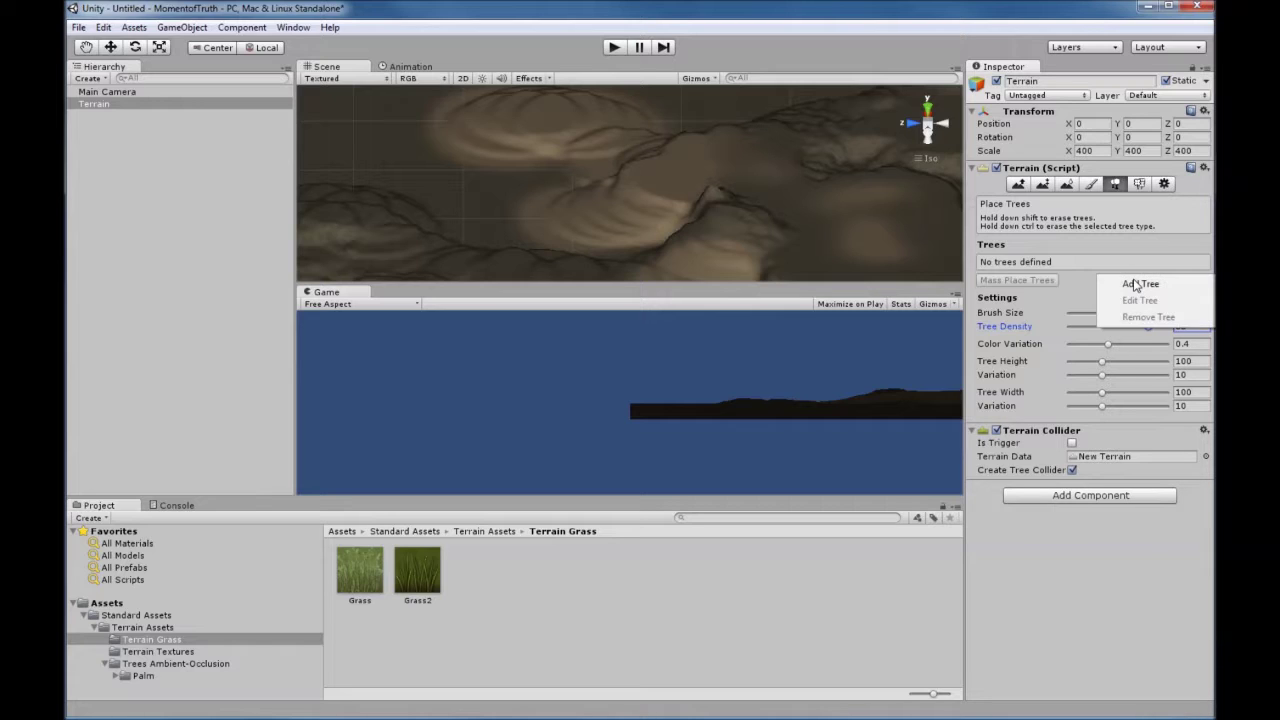
pyautogui.click(1137, 284)
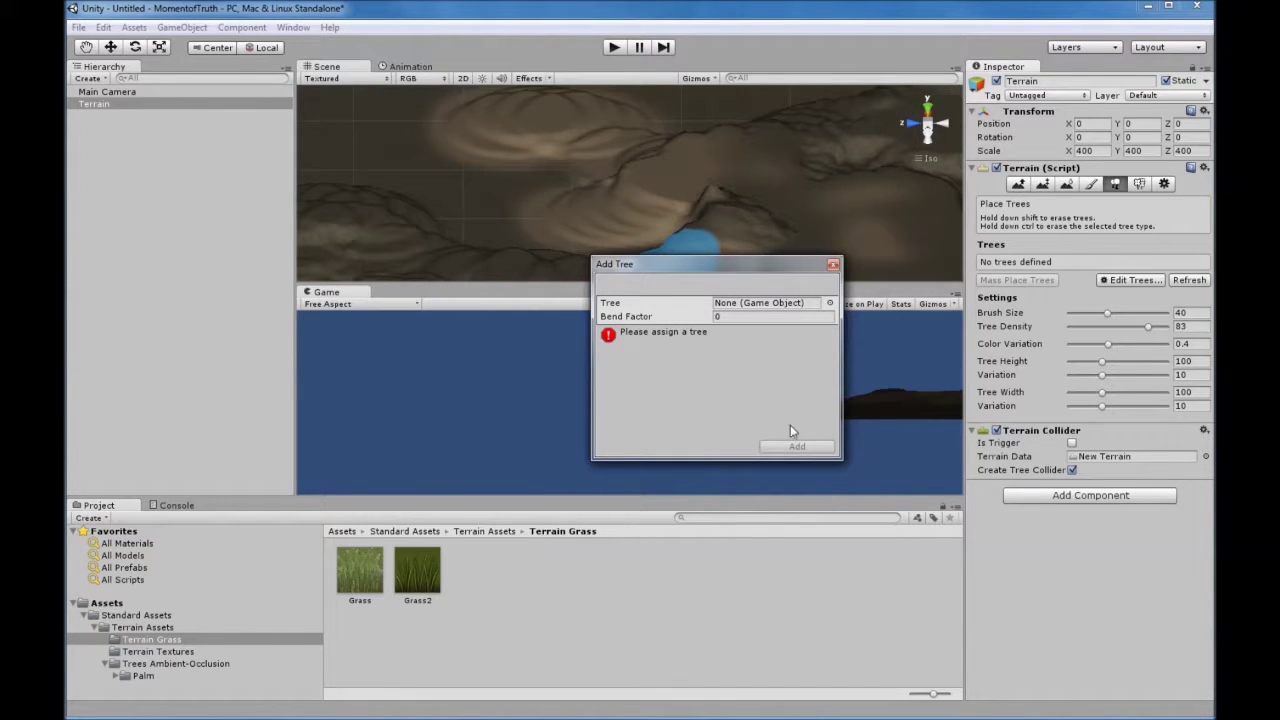
pyautogui.click(833, 264)
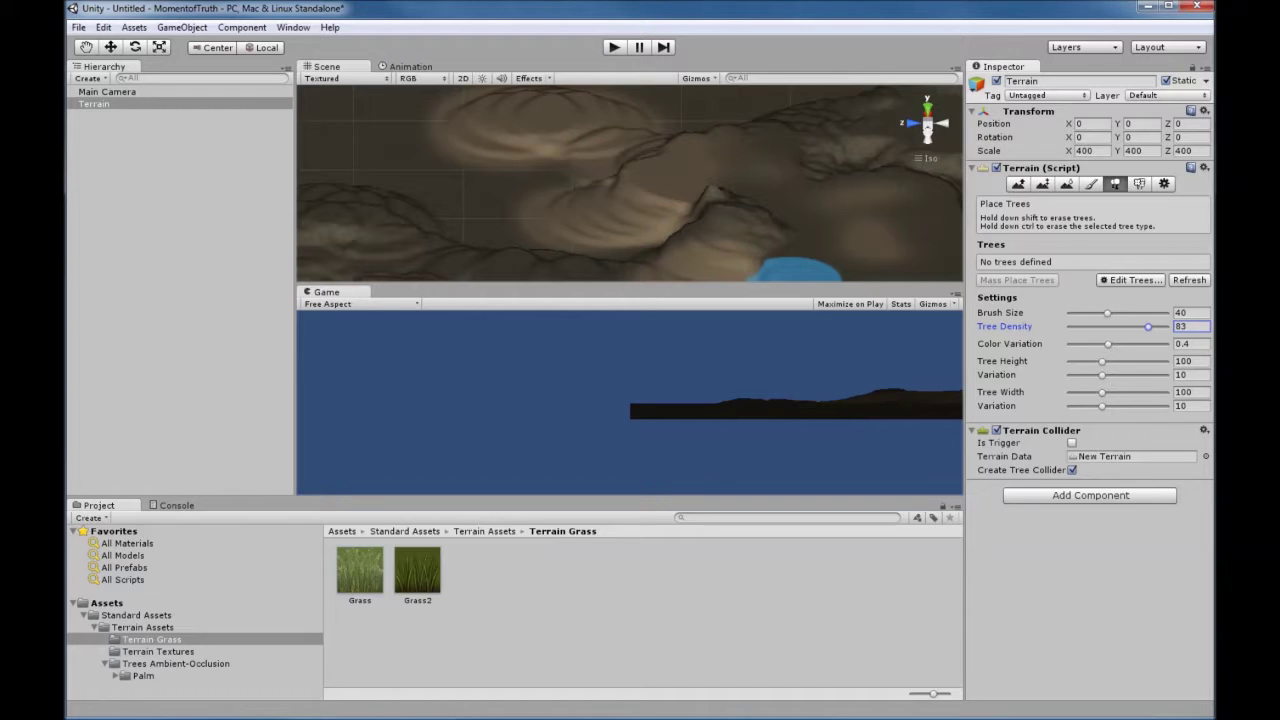
# Step: Import the complete Tree Creator package into the project
pyautogui.click(136, 27)
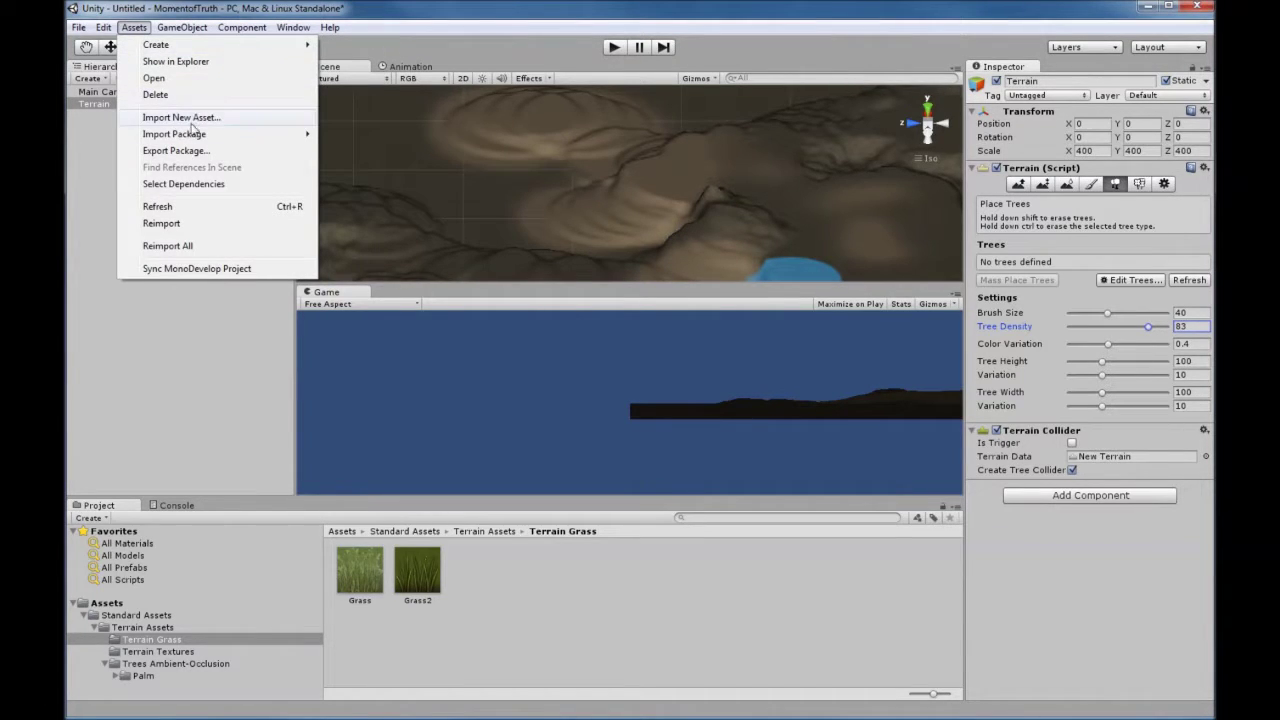
pyautogui.moveTo(172, 142)
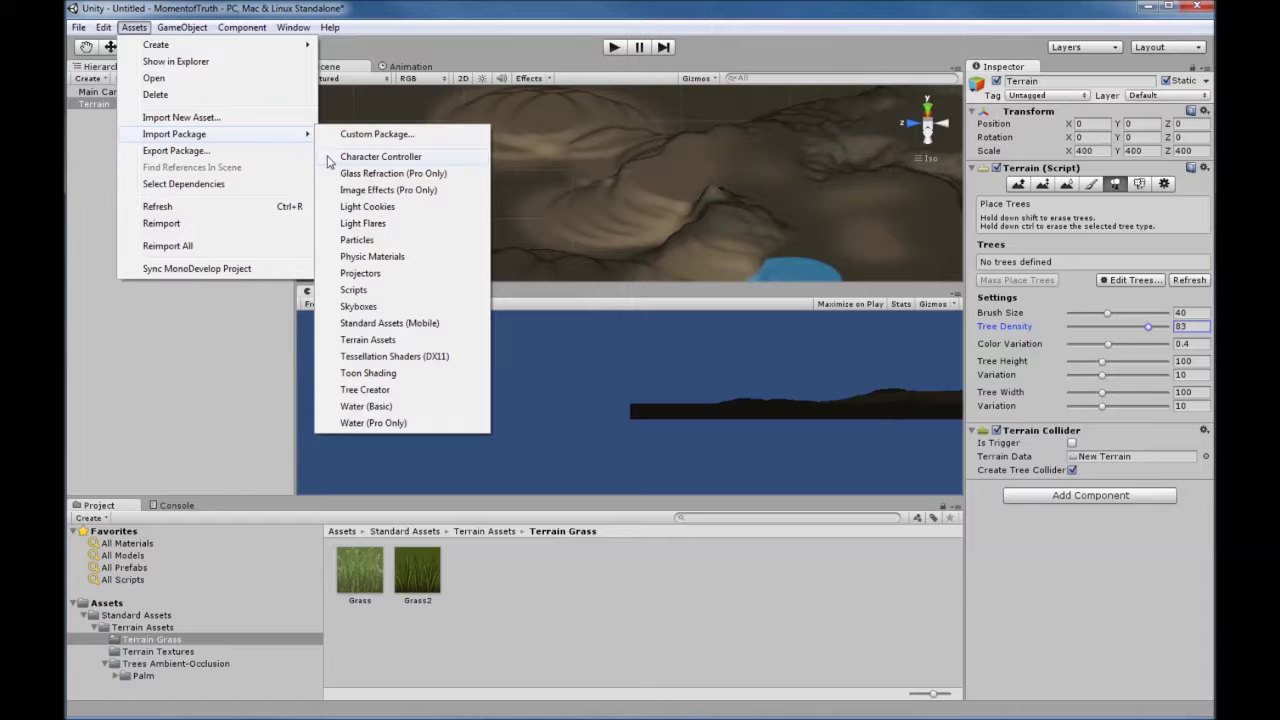
pyautogui.click(393, 394)
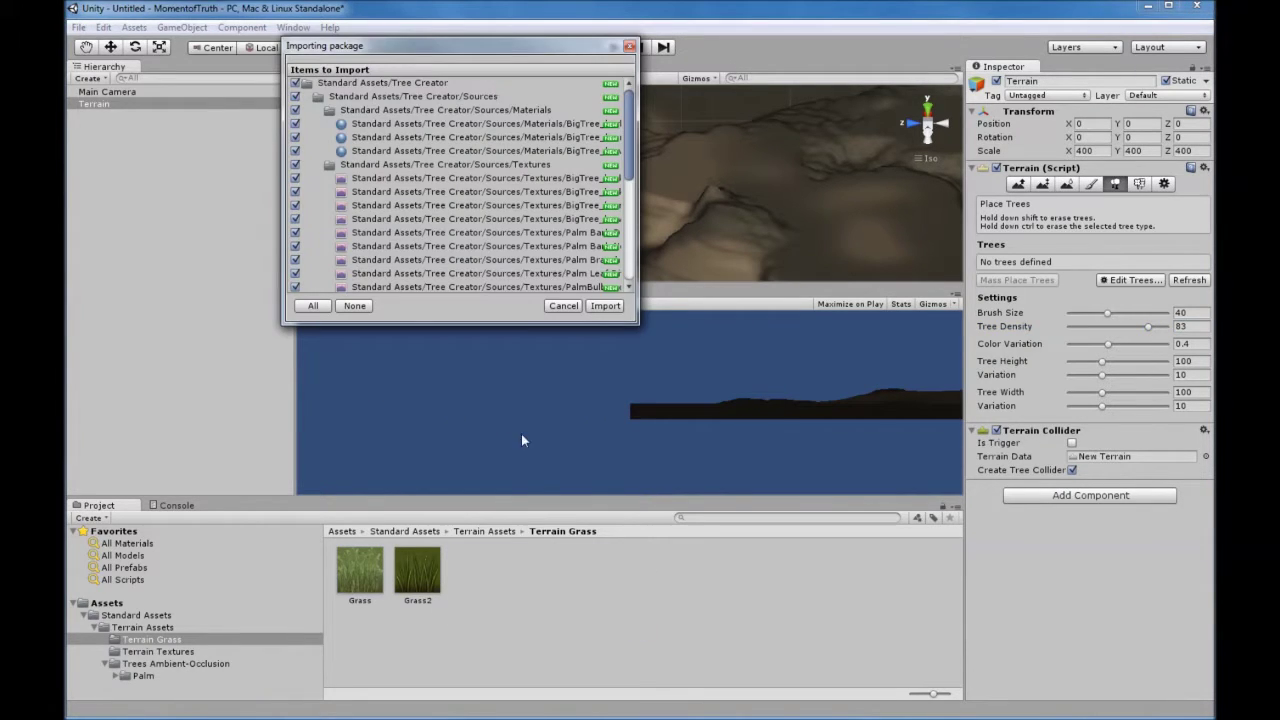
pyautogui.click(605, 306)
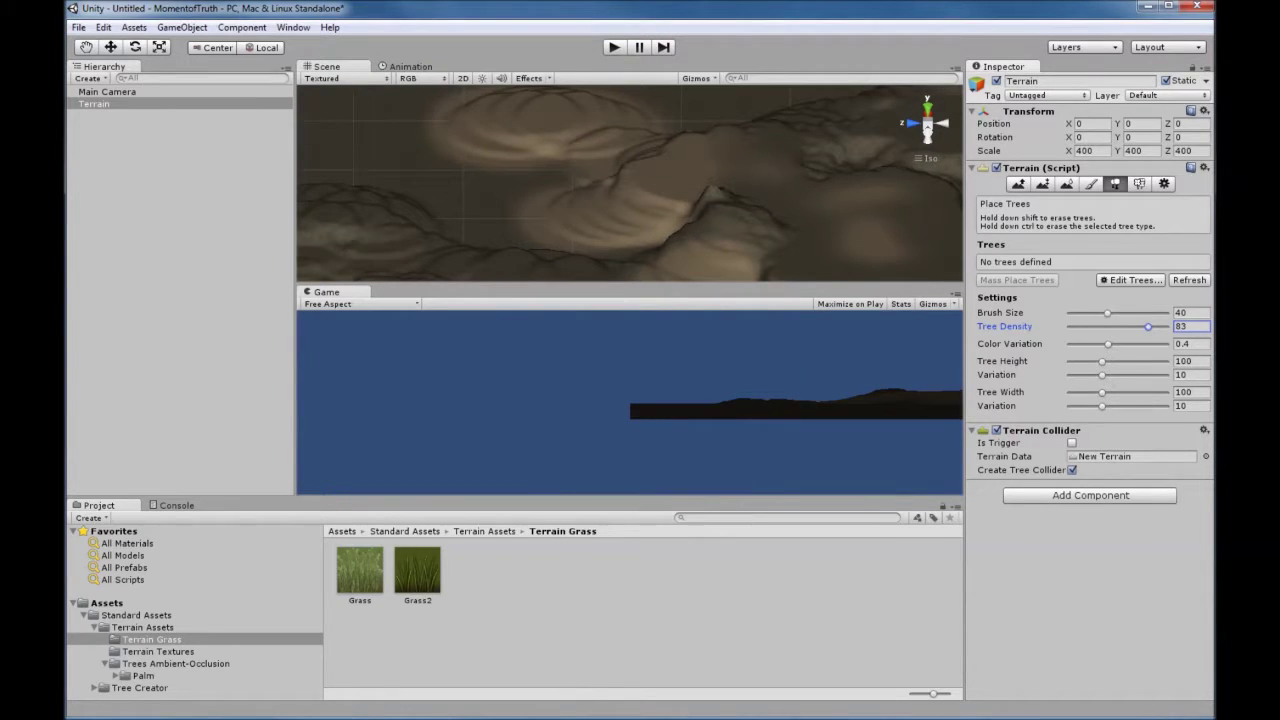
# Step: Inspect the BigTree prefab in the Trees folder of the imported Tree Creator assets
pyautogui.click(155, 689)
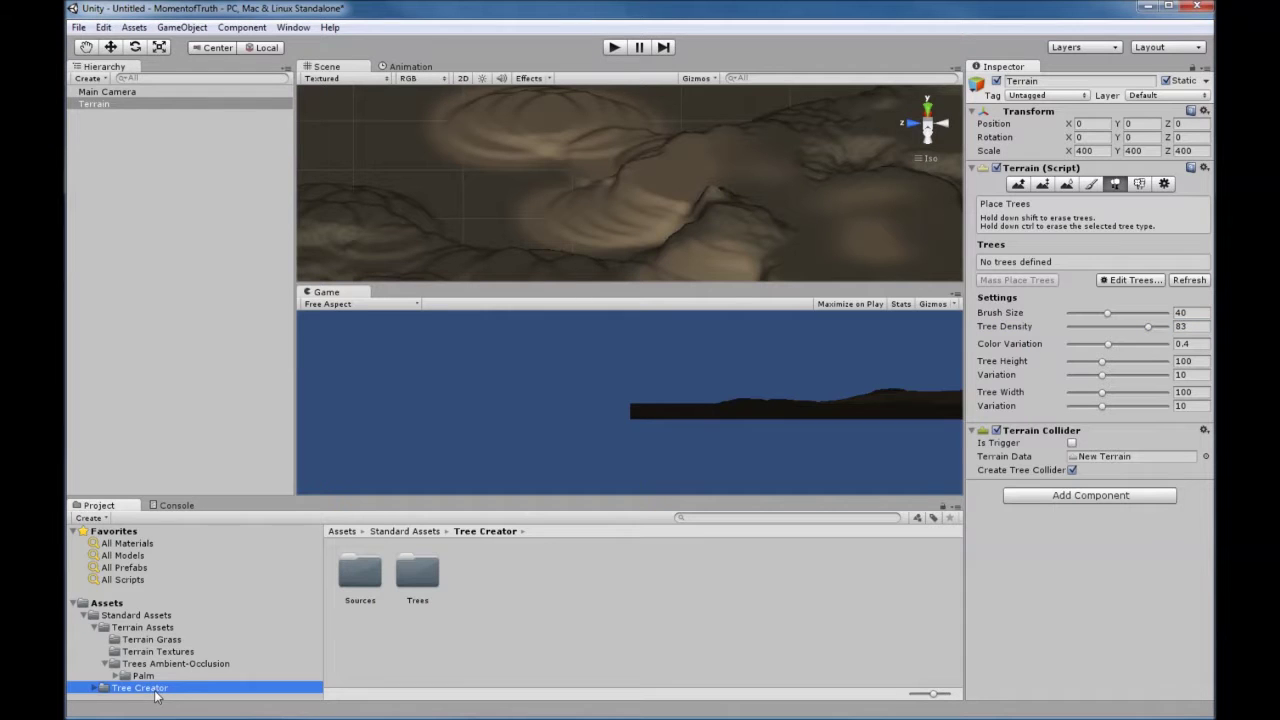
pyautogui.doubleClick(418, 573)
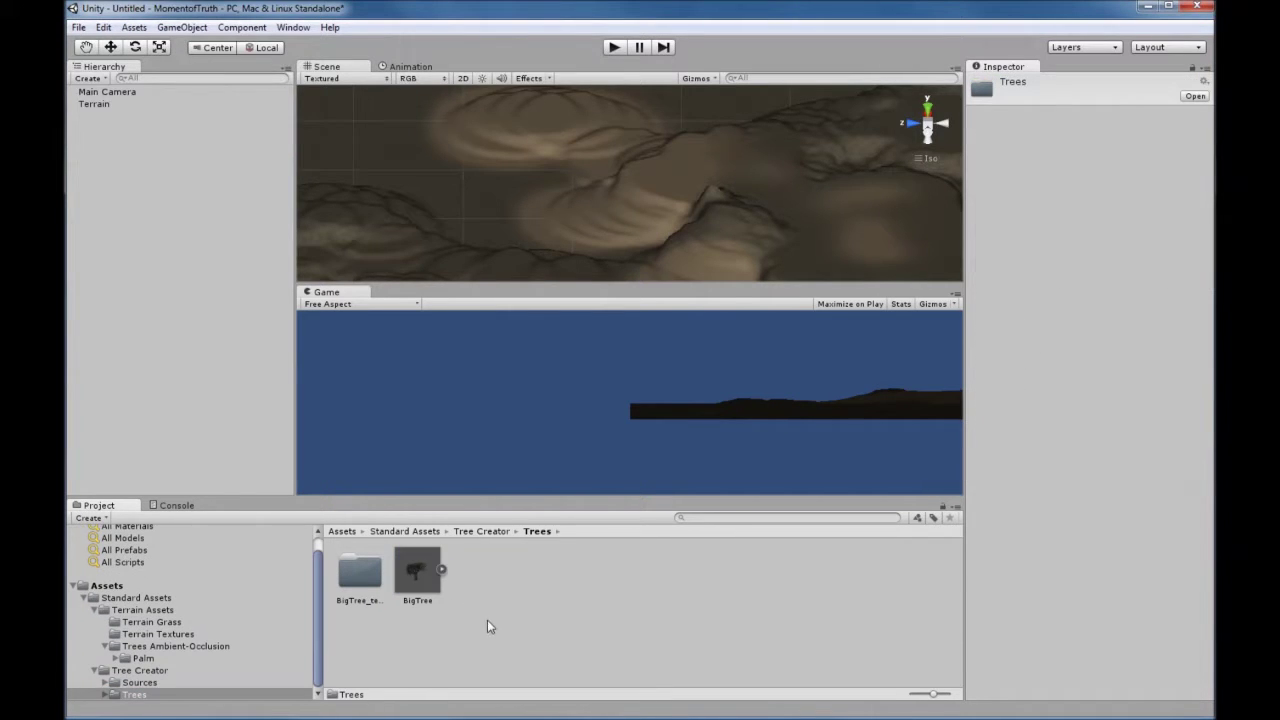
pyautogui.click(418, 573)
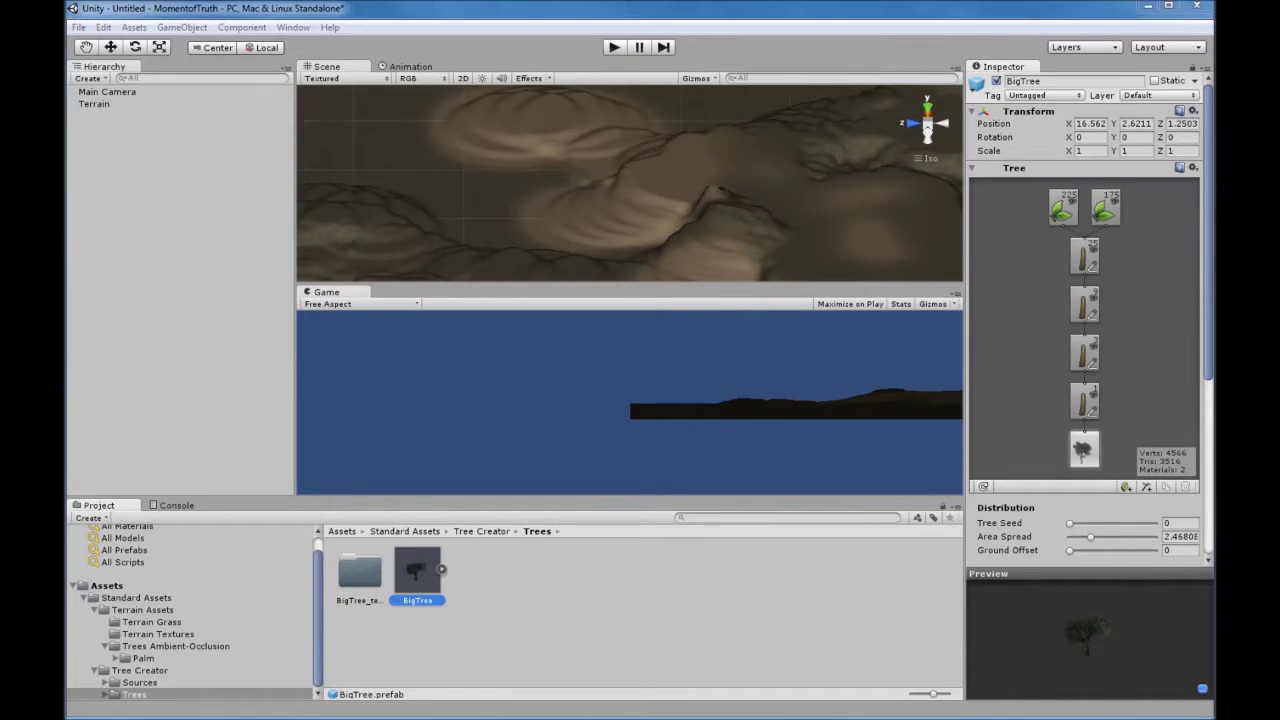
# Step: Add BigTree to the terrain's tree types, leaving the bend factor at 0
pyautogui.click(93, 103)
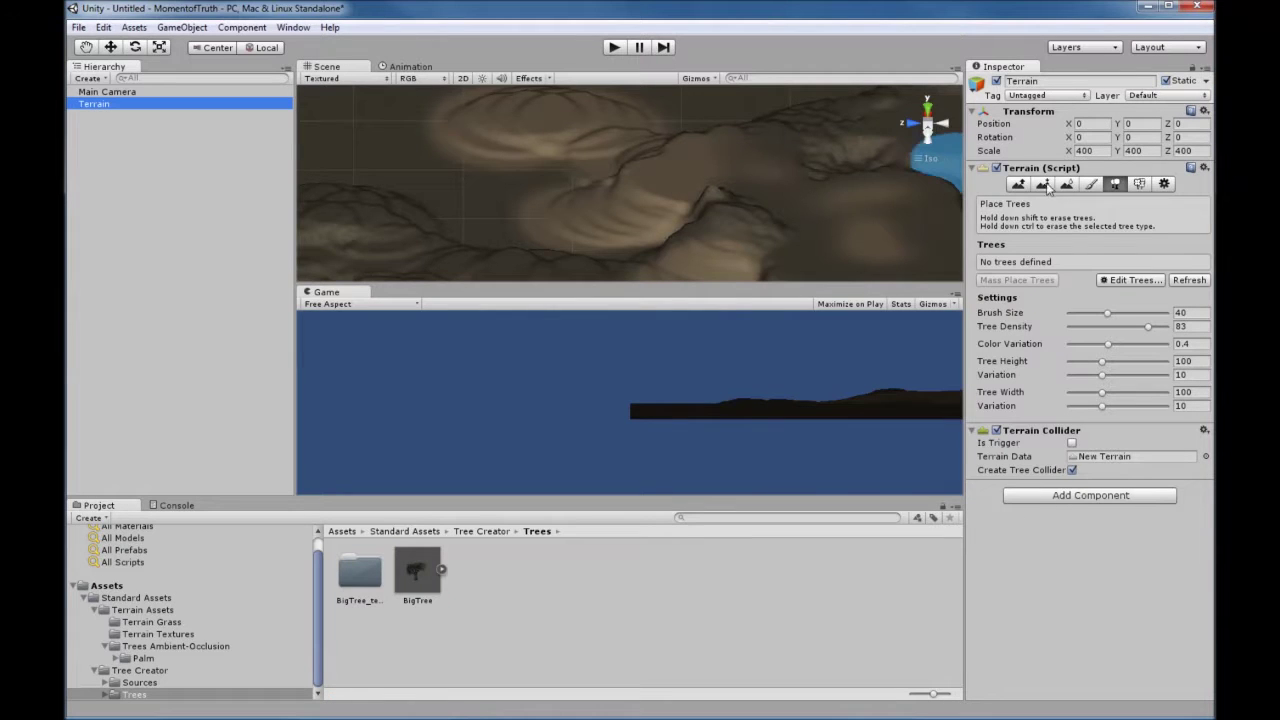
pyautogui.click(1050, 263)
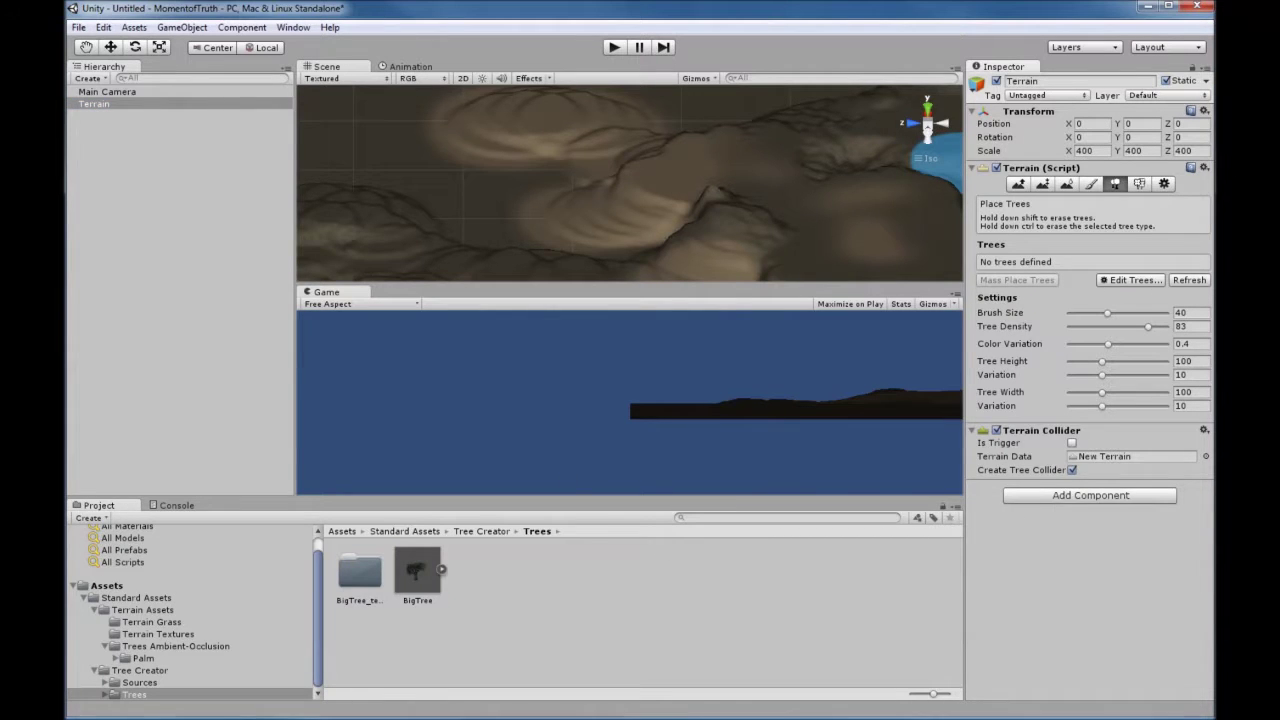
pyautogui.click(1110, 286)
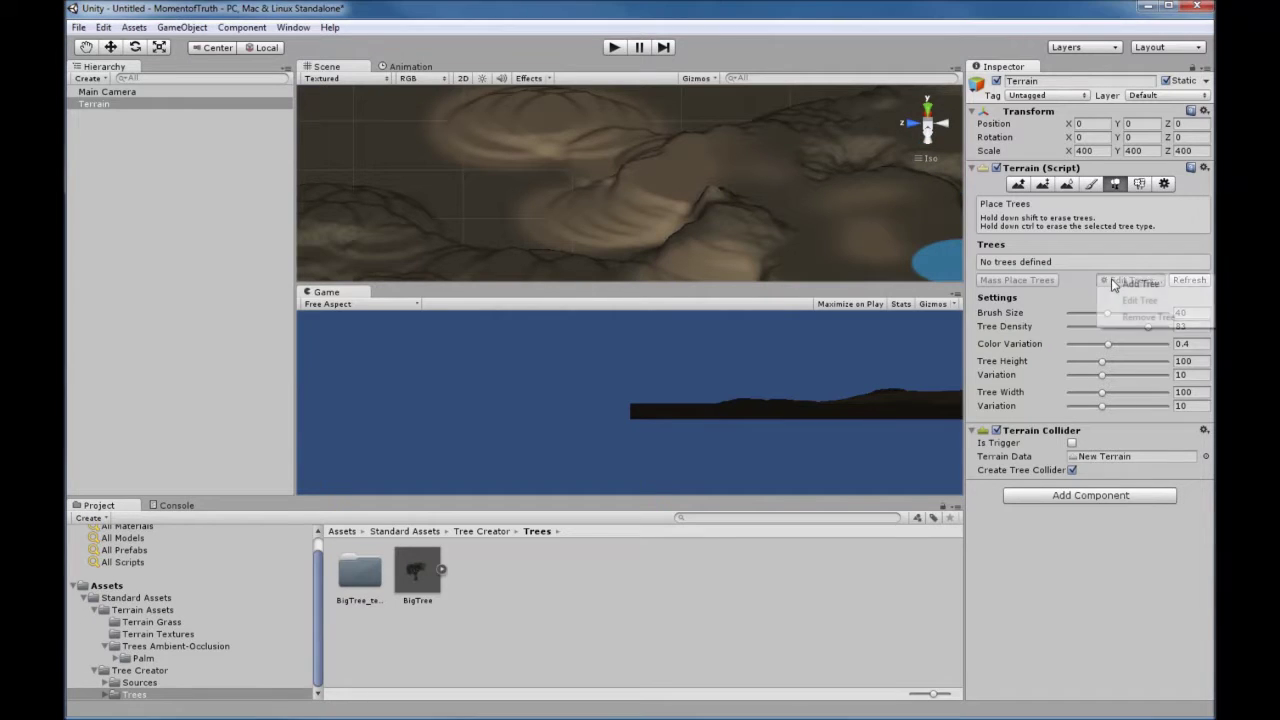
pyautogui.click(1120, 287)
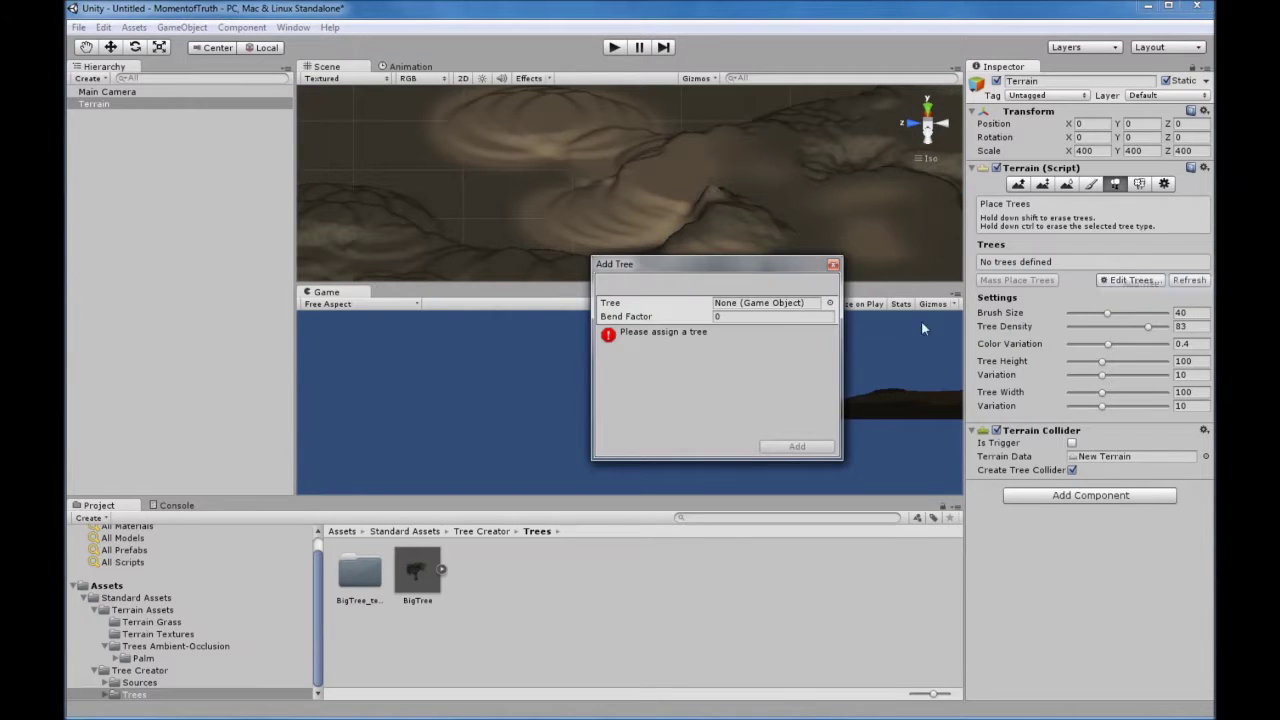
pyautogui.click(829, 302)
pyautogui.click(462, 366)
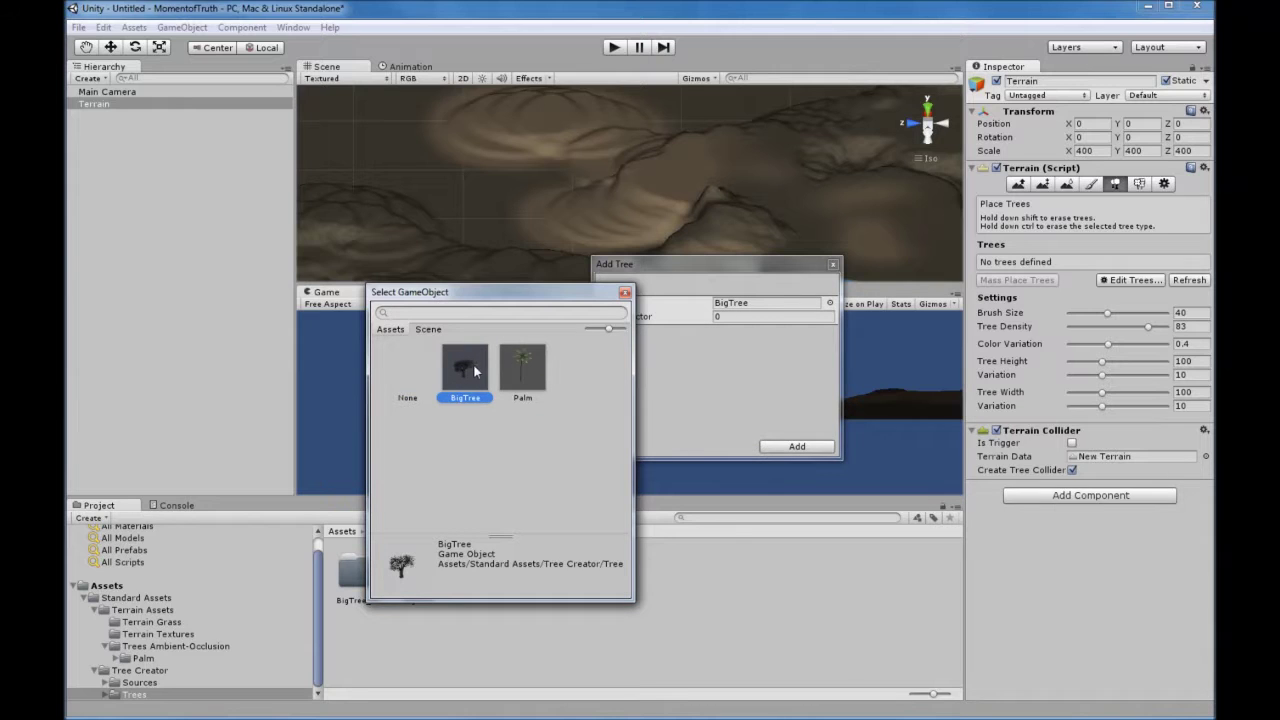
pyautogui.doubleClick(464, 368)
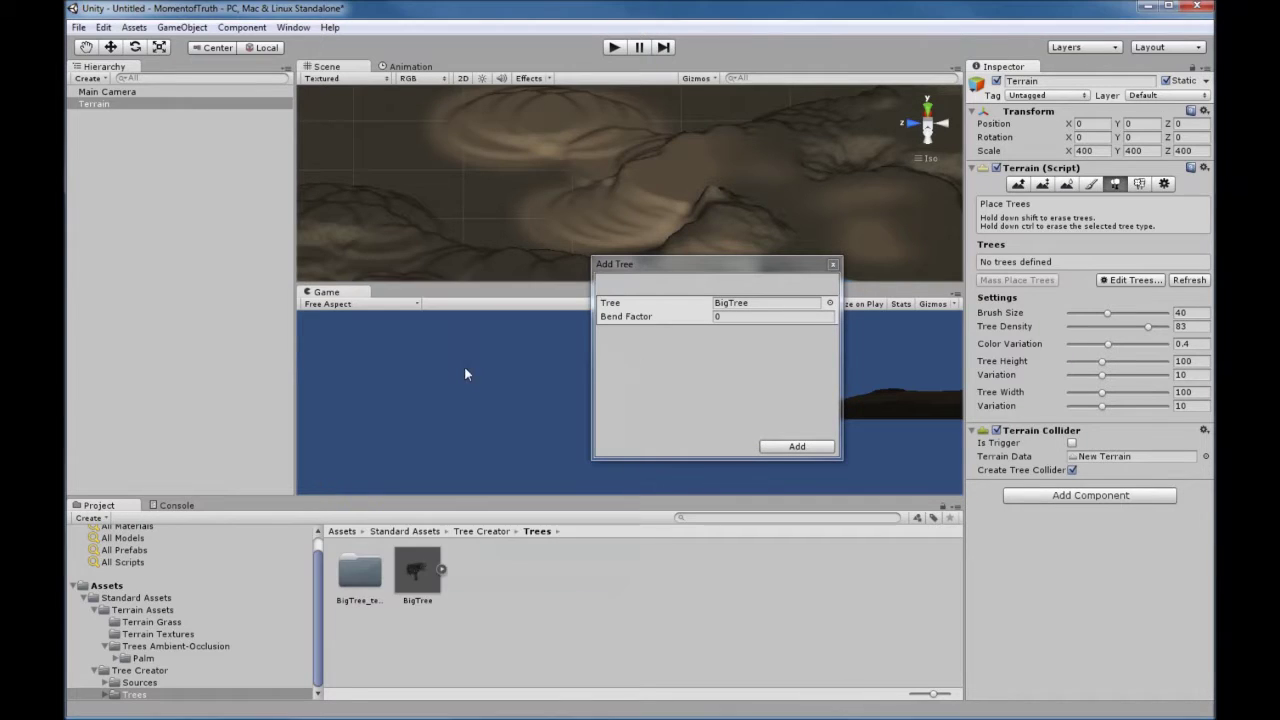
pyautogui.click(778, 447)
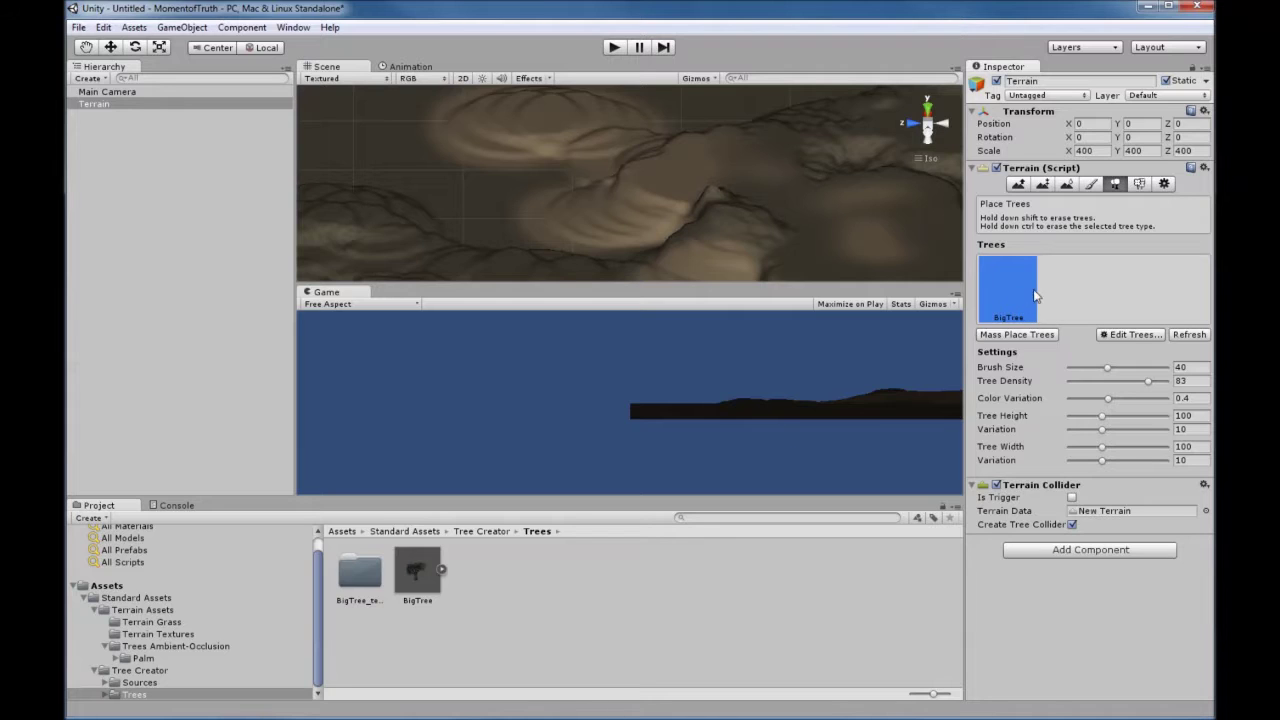
# Step: Add Palm as a second terrain tree type with a bend factor of 0
pyautogui.click(1134, 334)
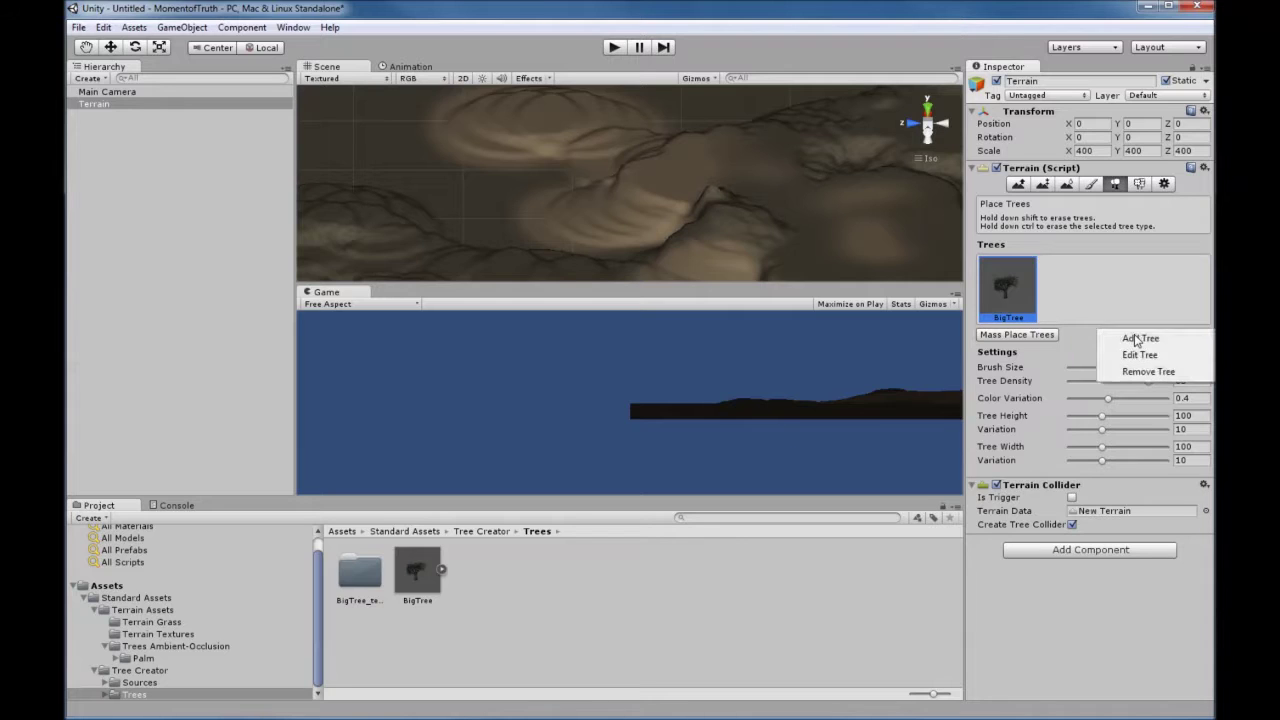
pyautogui.click(1140, 340)
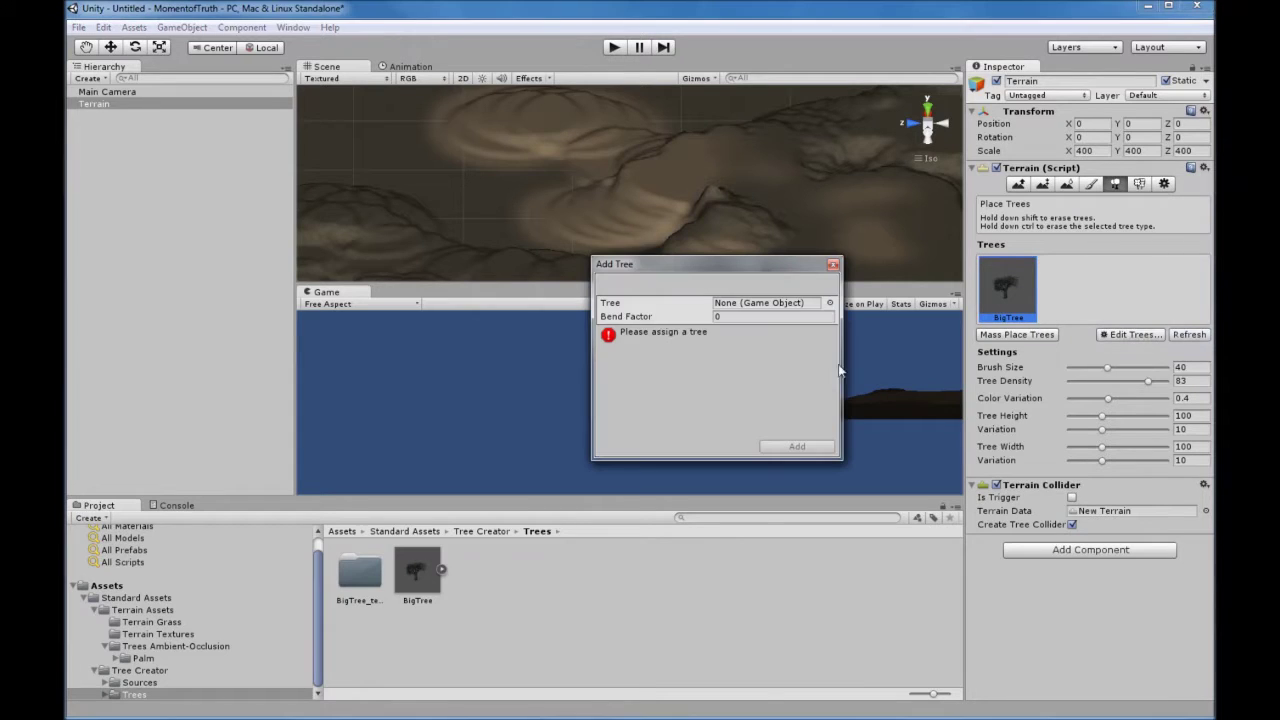
pyautogui.click(830, 303)
pyautogui.click(522, 368)
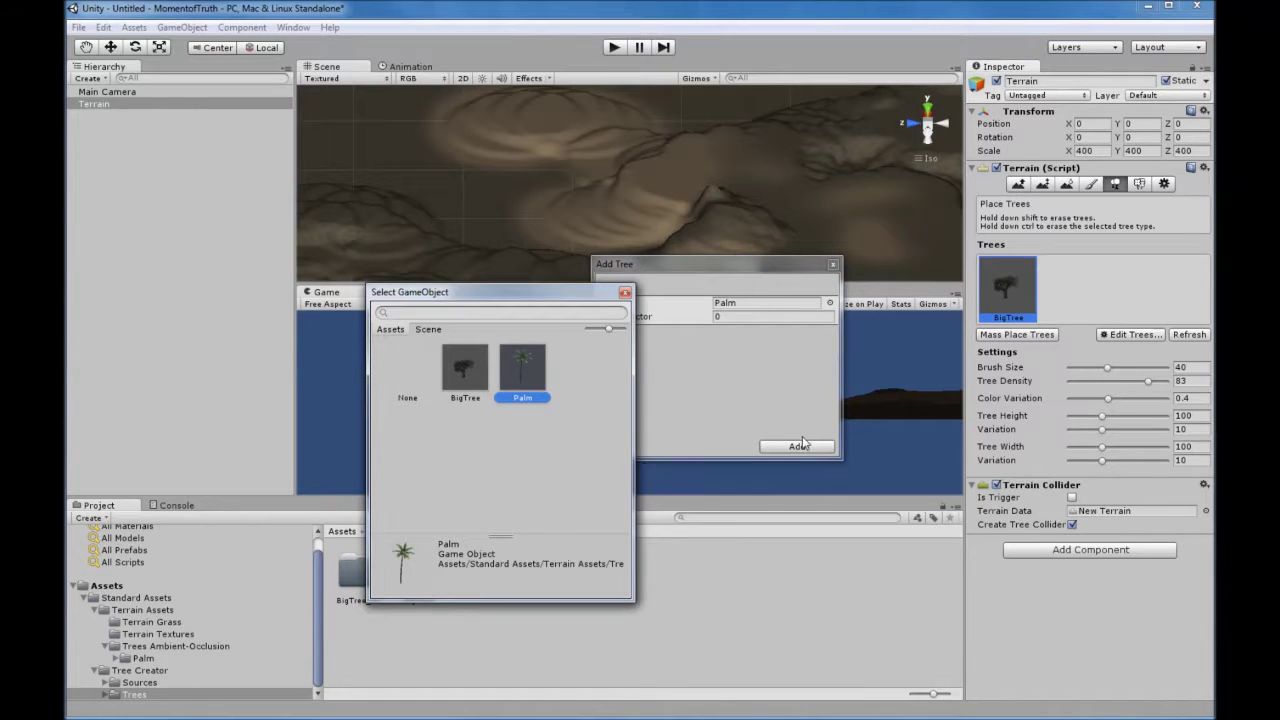
pyautogui.doubleClick(531, 367)
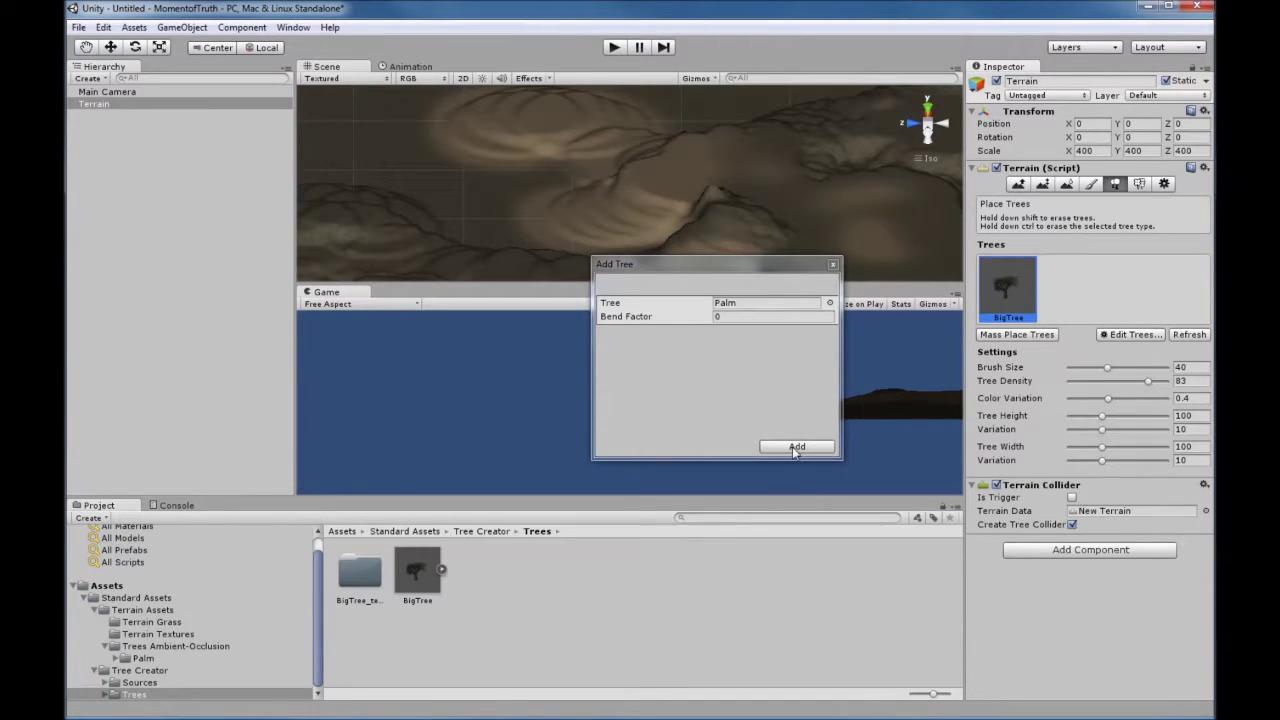
pyautogui.click(794, 447)
# Step: Set the tree brush size to 13.7 and paint a cluster of BigTree over the central hill
pyautogui.click(1064, 290)
pyautogui.click(1004, 294)
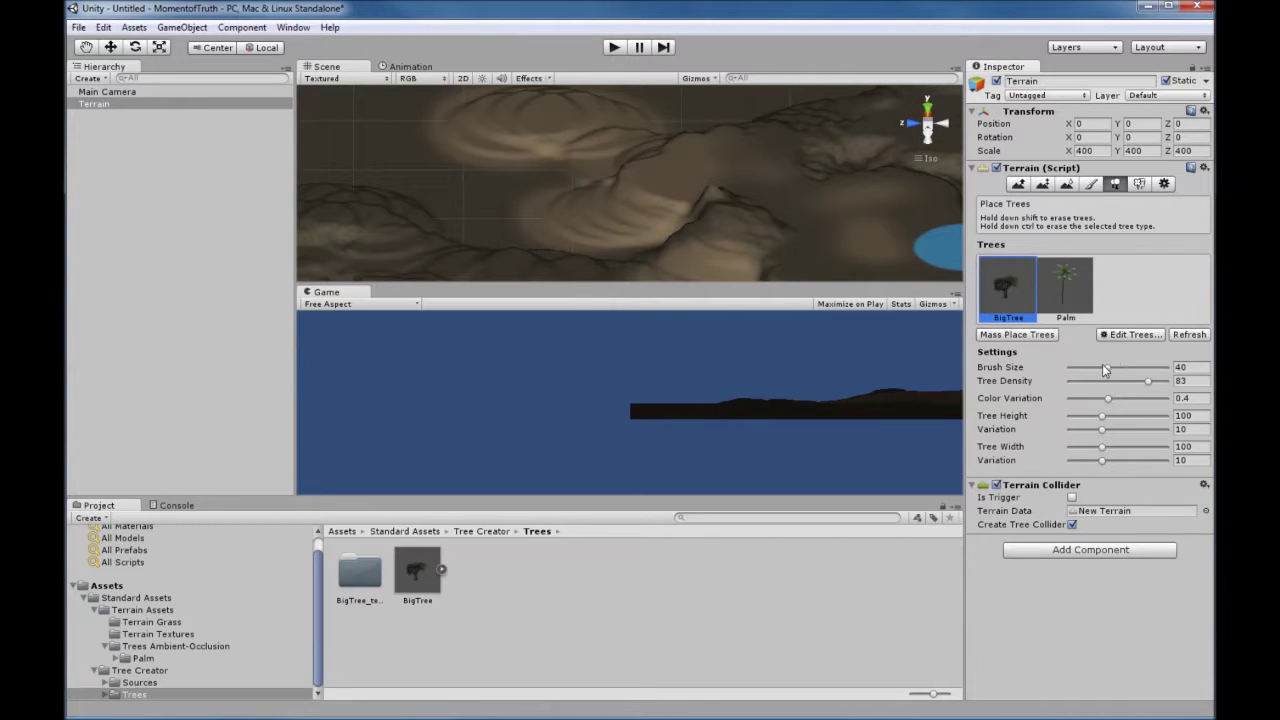
pyautogui.moveTo(1105, 369); pyautogui.dragTo(1081, 369)
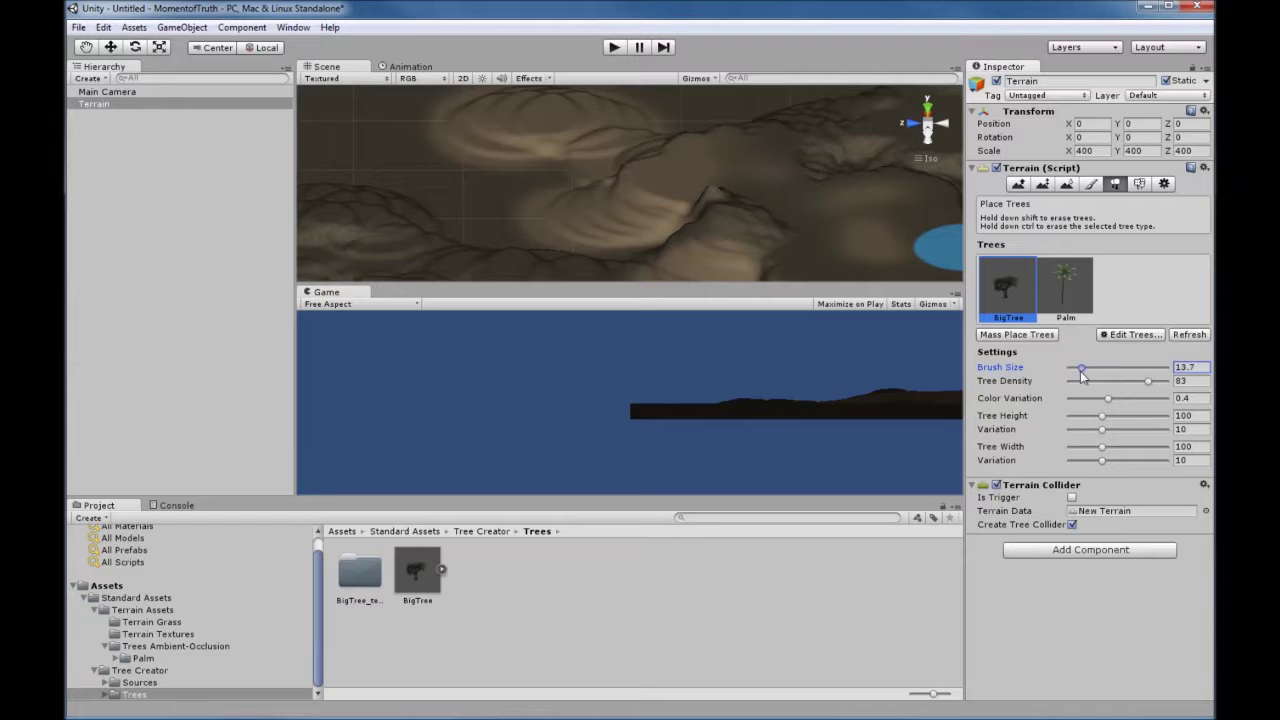
pyautogui.click(612, 207)
pyautogui.moveTo(686, 199)
pyautogui.mouseDown()
pyautogui.moveTo(648, 148)
pyautogui.moveTo(630, 168)
pyautogui.moveTo(655, 193)
pyautogui.moveTo(627, 169)
pyautogui.moveTo(689, 199)
pyautogui.moveTo(622, 216)
pyautogui.moveTo(603, 189)
pyautogui.moveTo(720, 242)
pyautogui.moveTo(676, 188)
pyautogui.moveTo(655, 234)
pyautogui.moveTo(707, 210)
pyautogui.moveTo(693, 252)
pyautogui.moveTo(686, 229)
pyautogui.moveTo(581, 249)
pyautogui.moveTo(545, 230)
pyautogui.mouseUp()
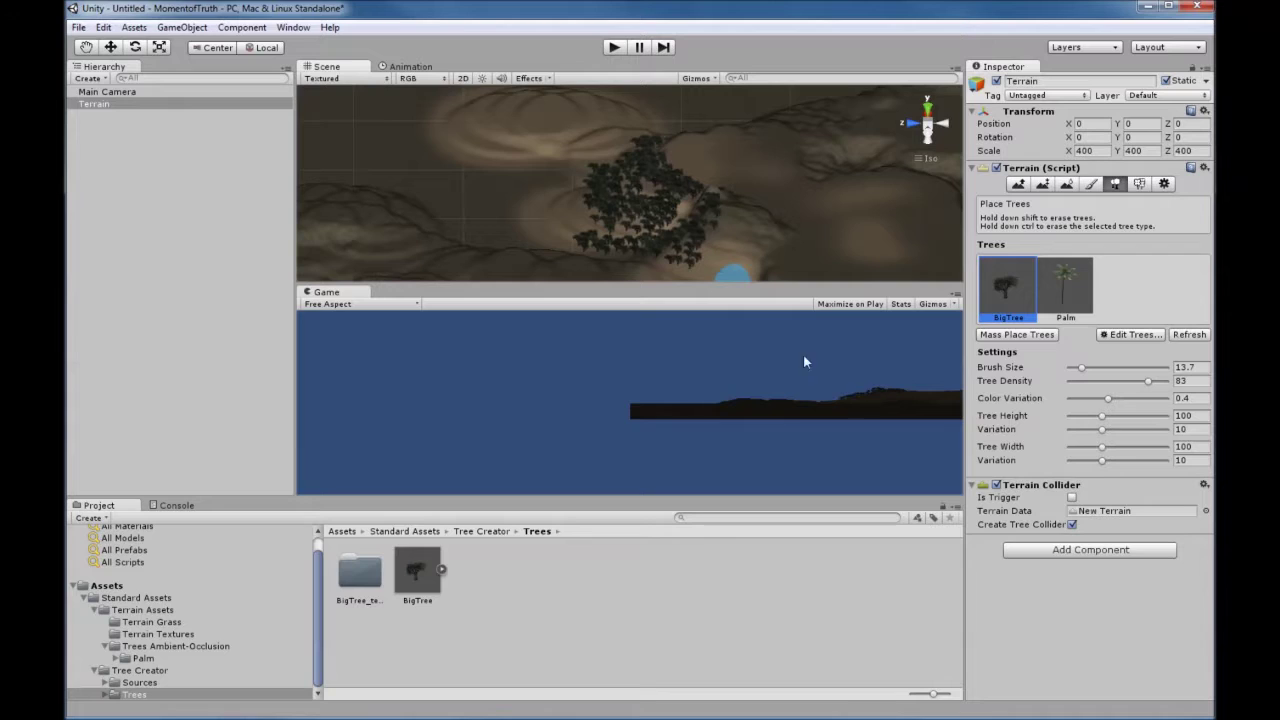
pyautogui.moveTo(563, 214)
pyautogui.mouseDown()
pyautogui.moveTo(569, 200)
pyautogui.moveTo(586, 214)
pyautogui.moveTo(580, 240)
pyautogui.mouseUp()
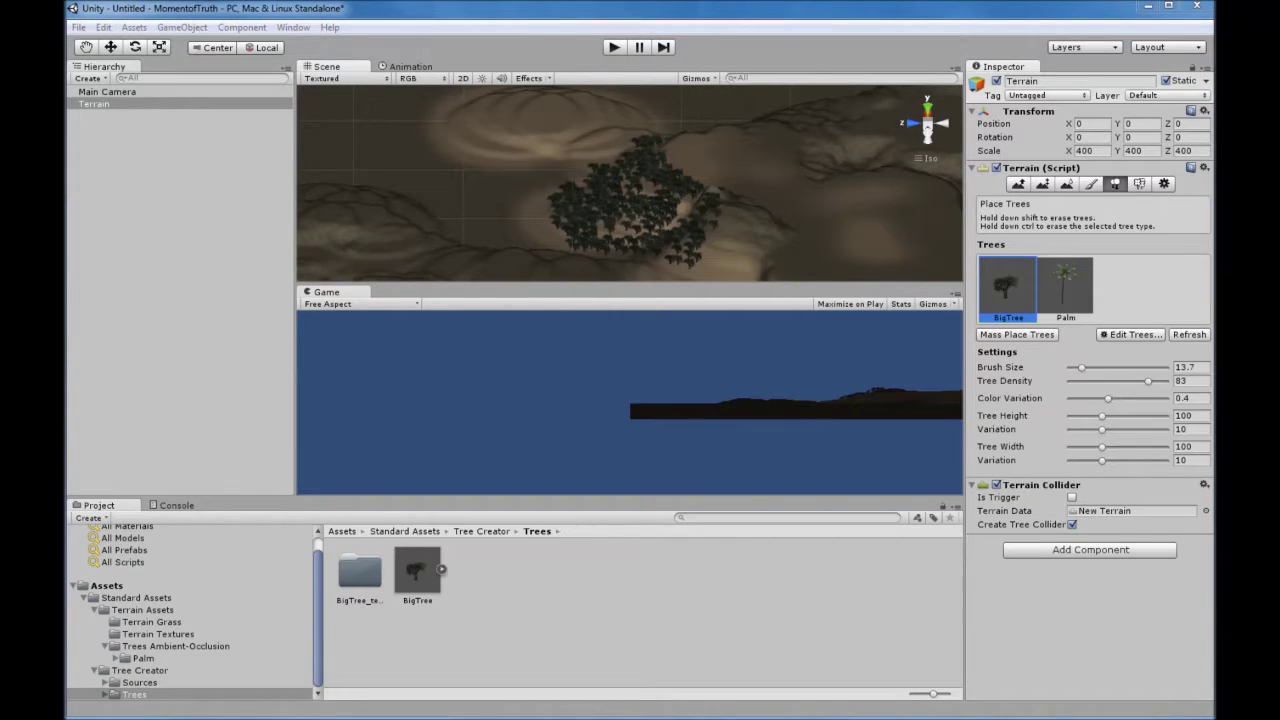
# Step: Mass-place 10000 trees across the whole terrain
pyautogui.click(1016, 334)
pyautogui.moveTo(622, 232); pyautogui.dragTo(800, 182)
pyautogui.click(792, 211)
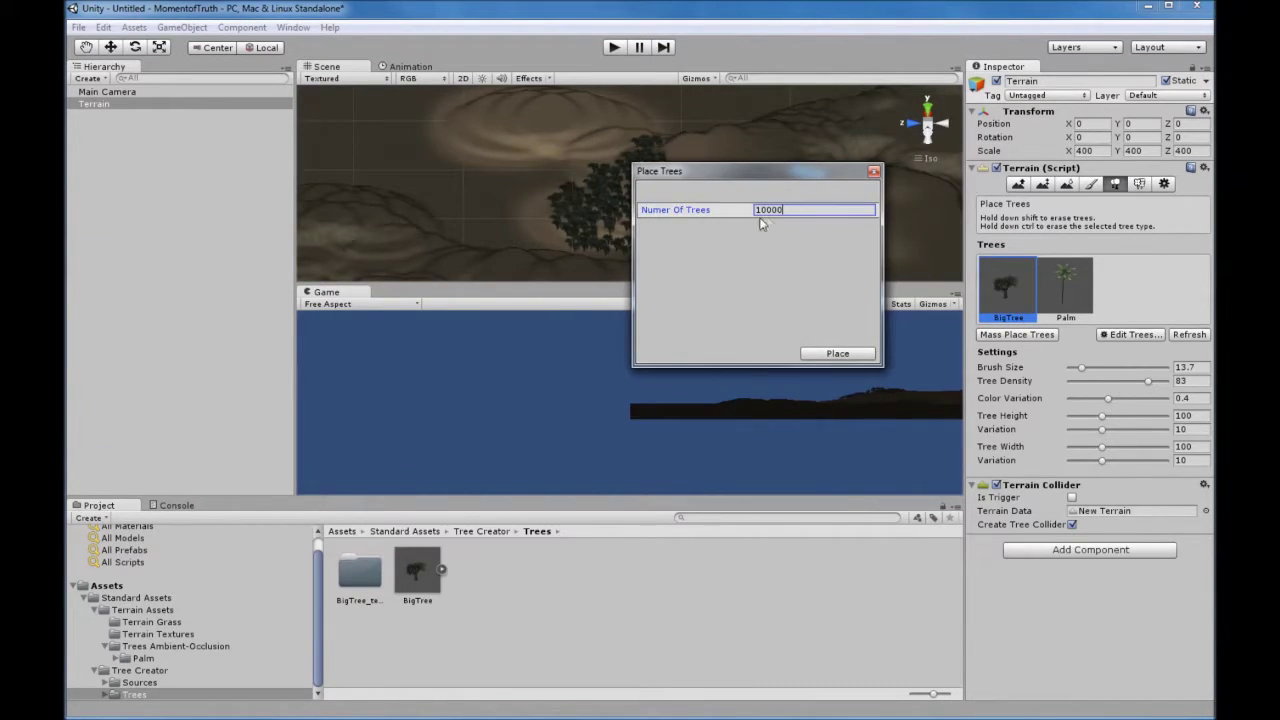
pyautogui.moveTo(786, 212); pyautogui.dragTo(746, 212)
pyautogui.click(838, 354)
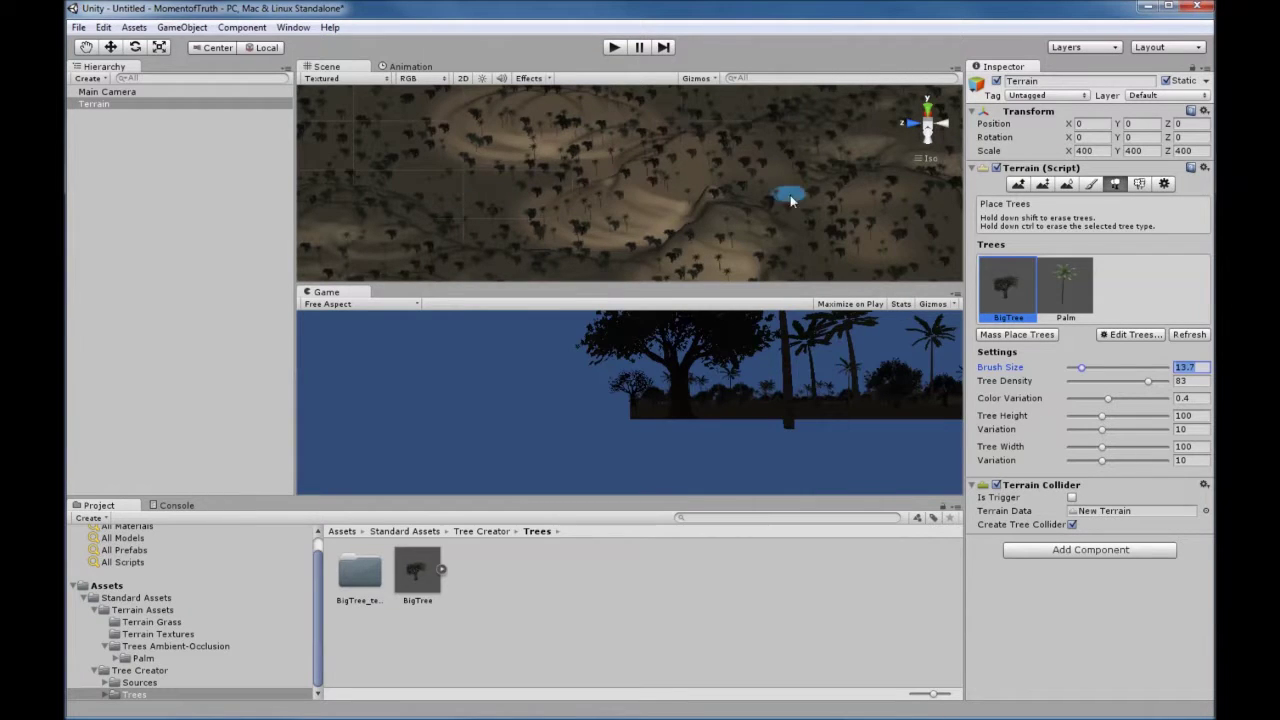
# Step: Examine how the trees are distributed over the hills and flat ground, from farther away and closer up
pyautogui.moveTo(700, 196); pyautogui.dragTo(800, 120, button='middle')
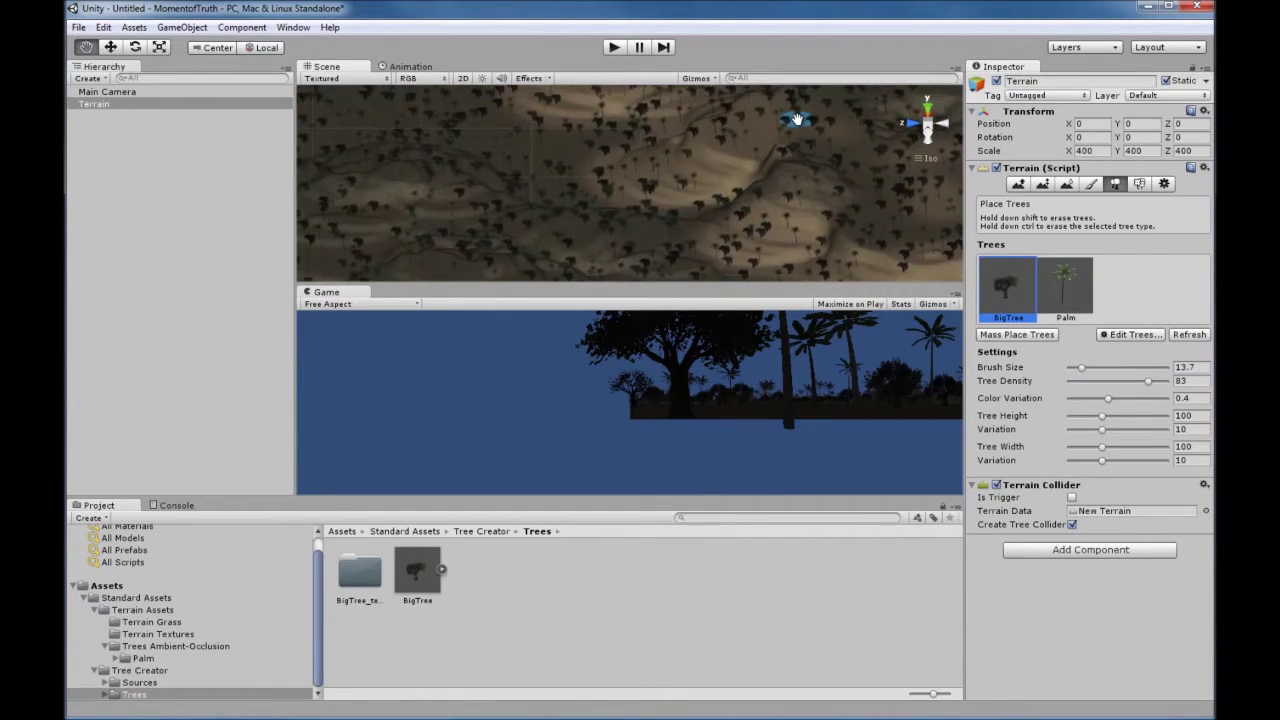
pyautogui.scroll(-2, 552, 209)
pyautogui.scroll(-5, 566, 200)
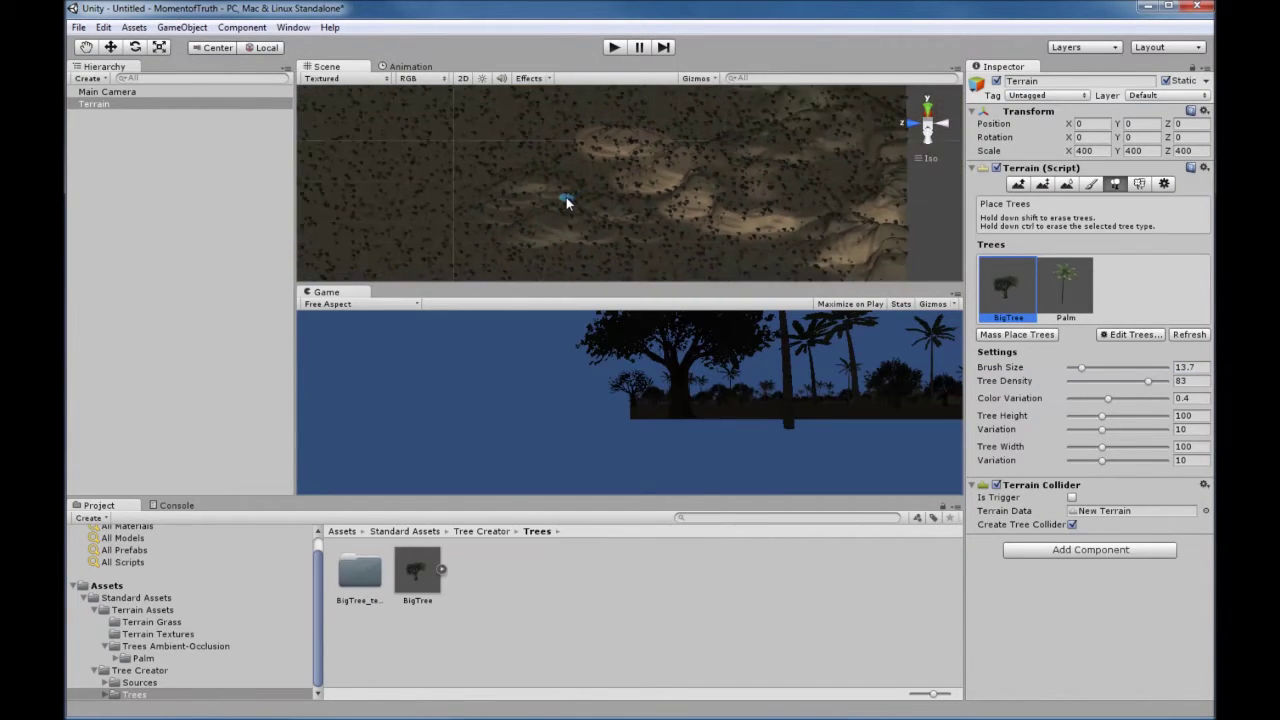
pyautogui.scroll(5, 566, 200)
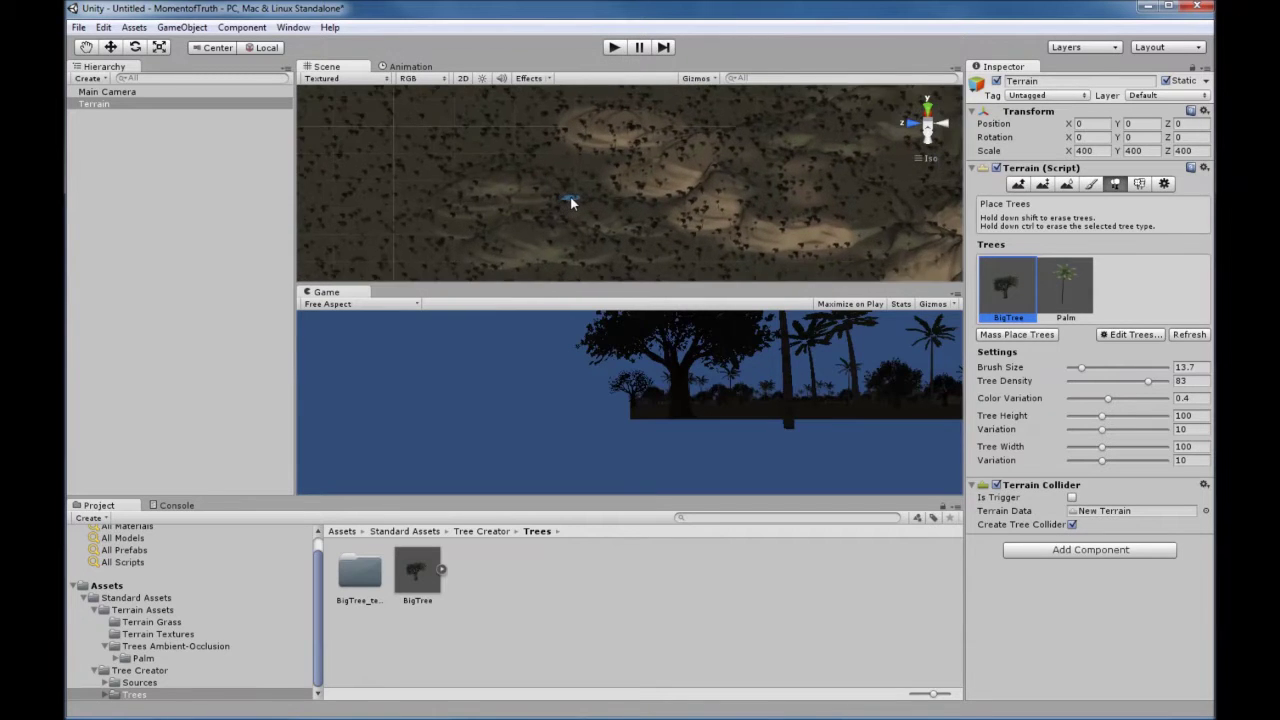
pyautogui.moveTo(571, 200); pyautogui.dragTo(505, 301, button='middle')
pyautogui.click(614, 184)
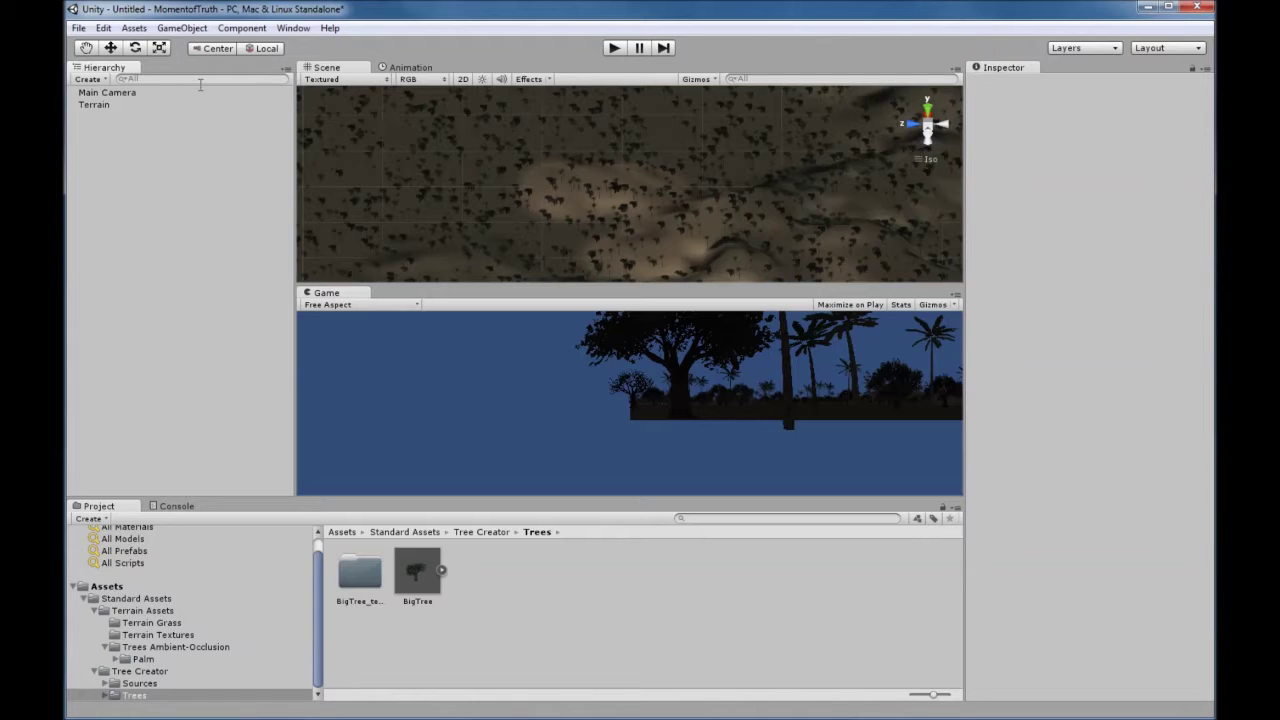
# Step: Import all items of the Character Controller package into the project
pyautogui.click(134, 29)
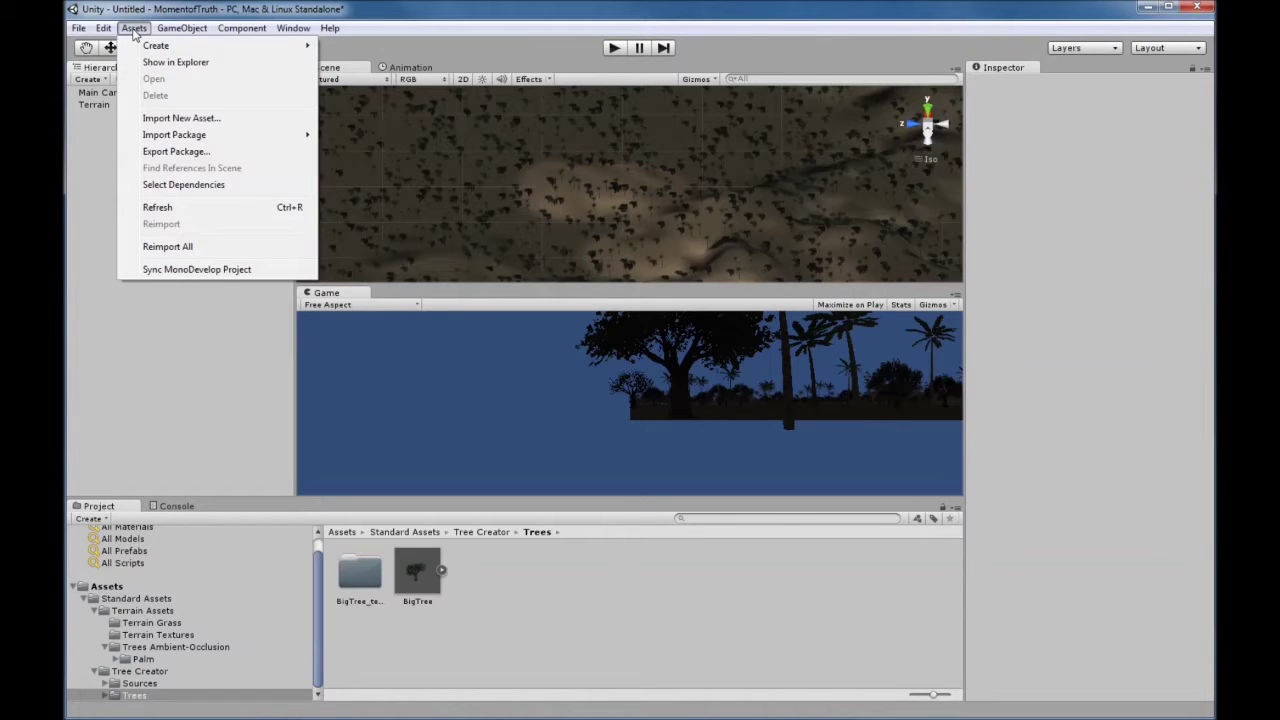
pyautogui.moveTo(185, 135)
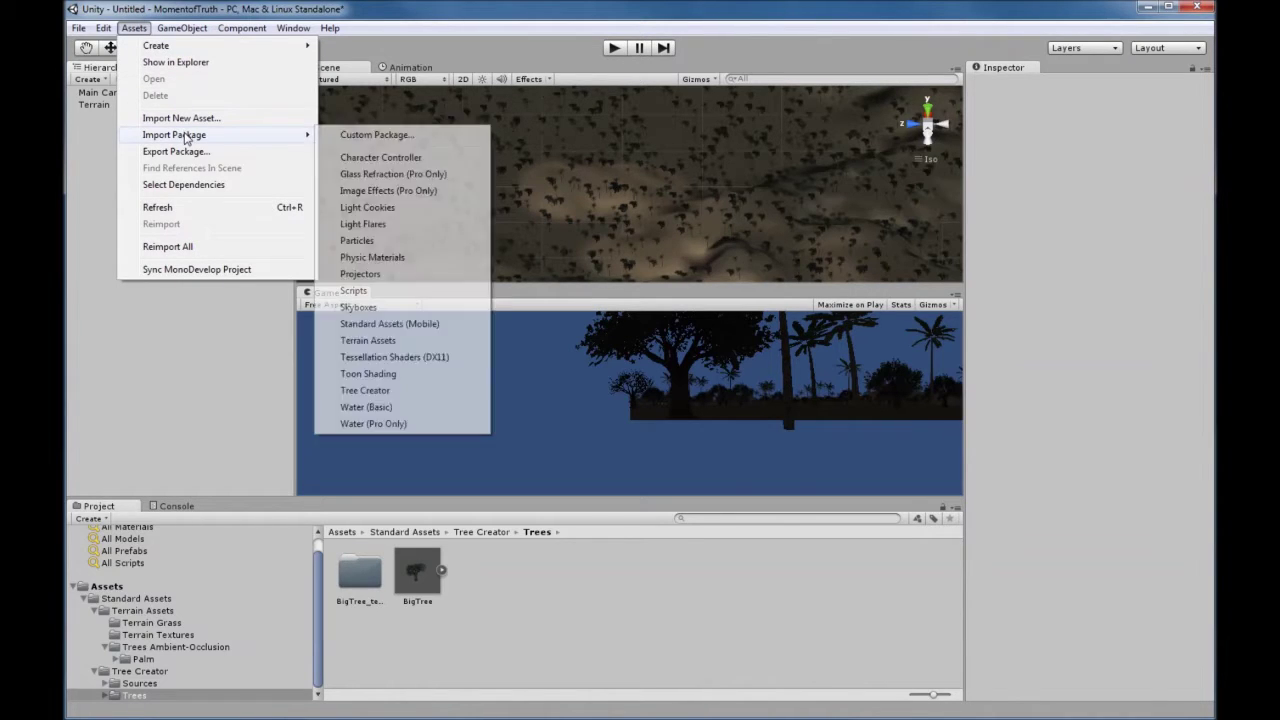
pyautogui.click(380, 158)
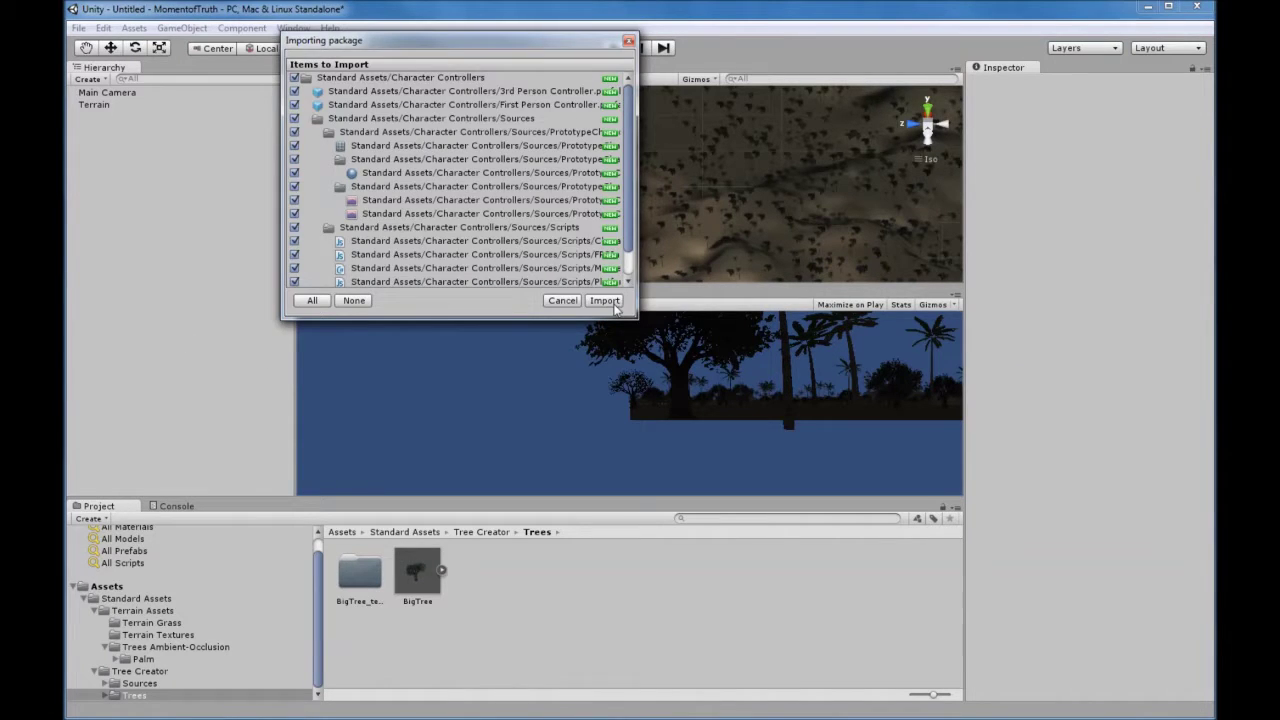
pyautogui.click(604, 301)
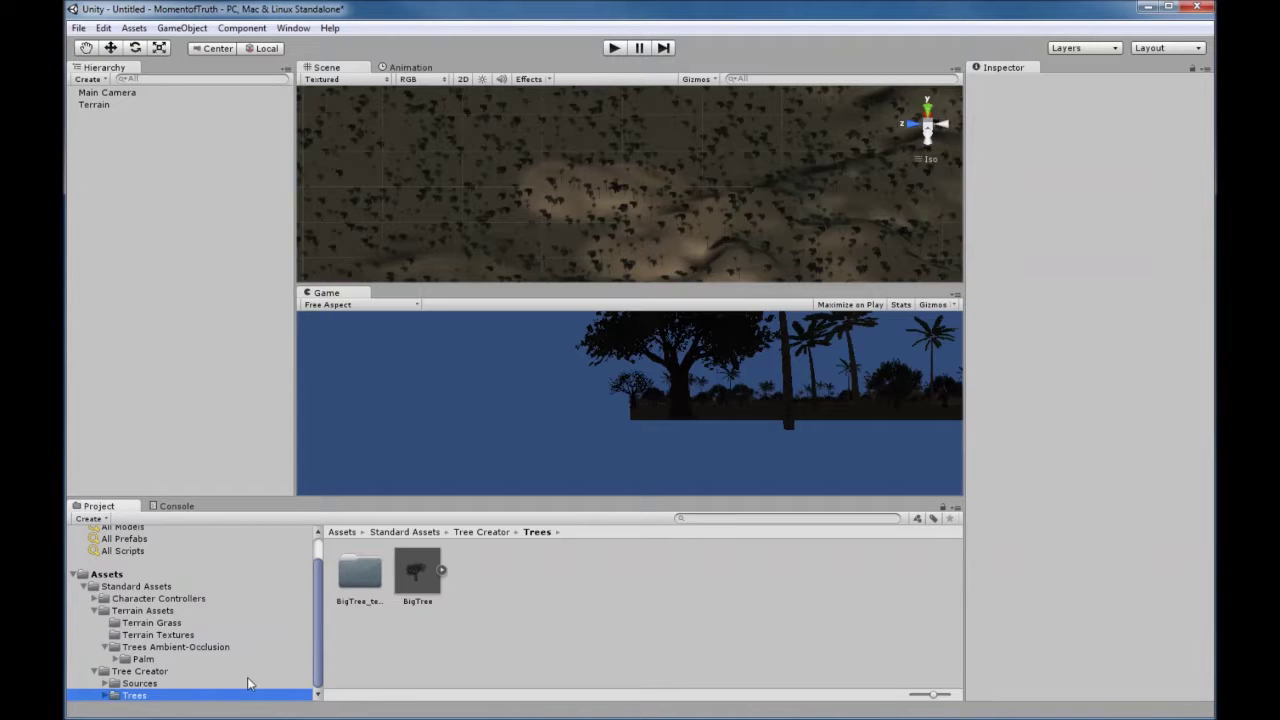
# Step: Place the First Person Controller prefab on the central hill and raise it above the ground to a Y position of about 13.6
pyautogui.click(104, 598)
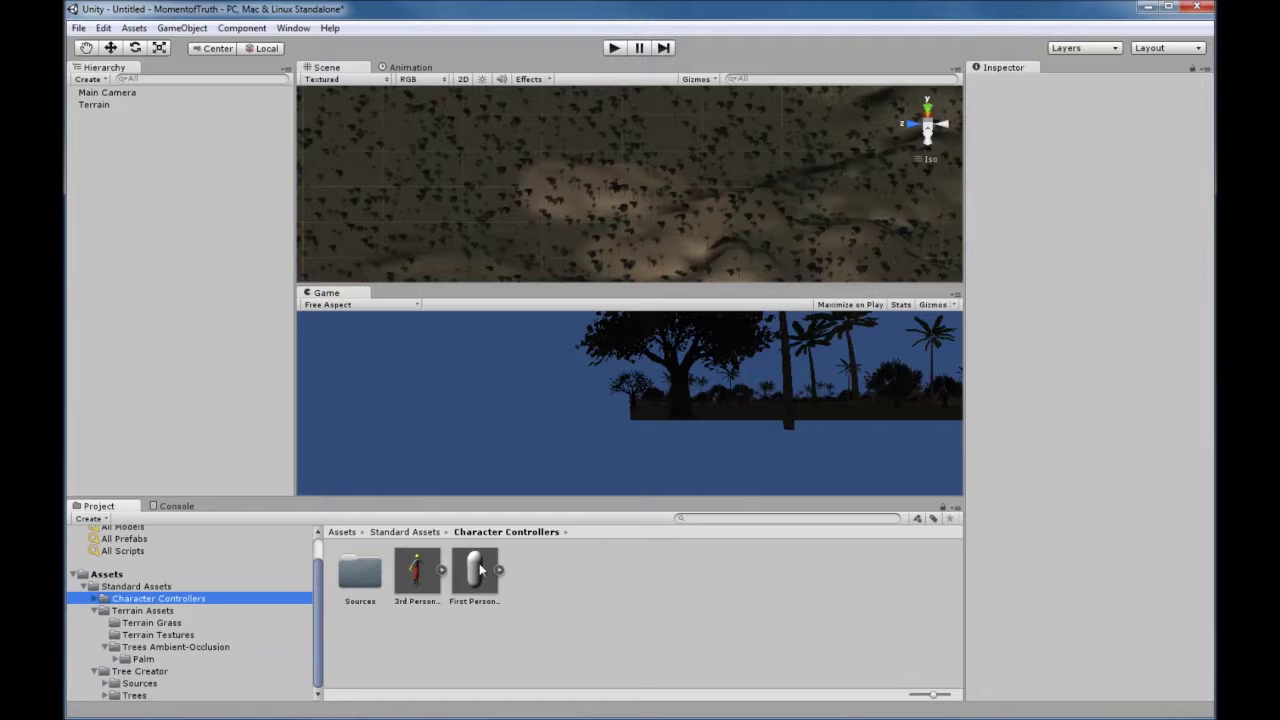
pyautogui.moveTo(476, 573); pyautogui.dragTo(603, 195)
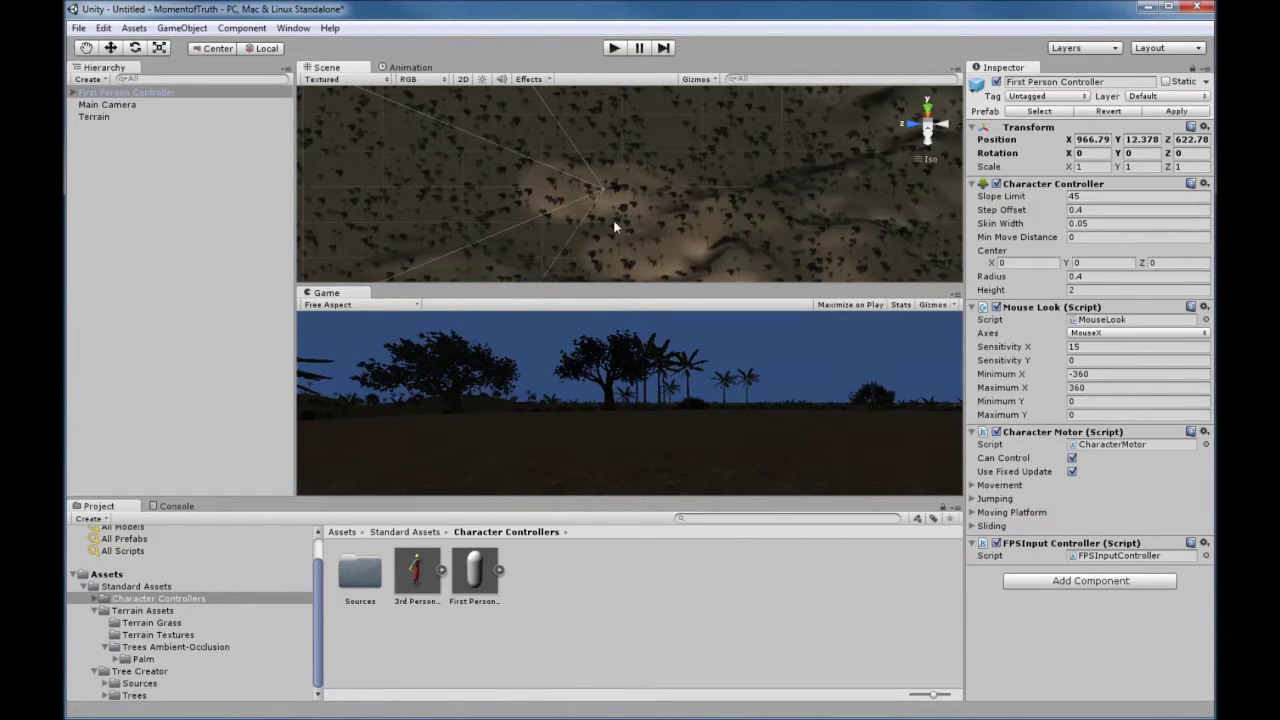
pyautogui.scroll(5, 612, 240)
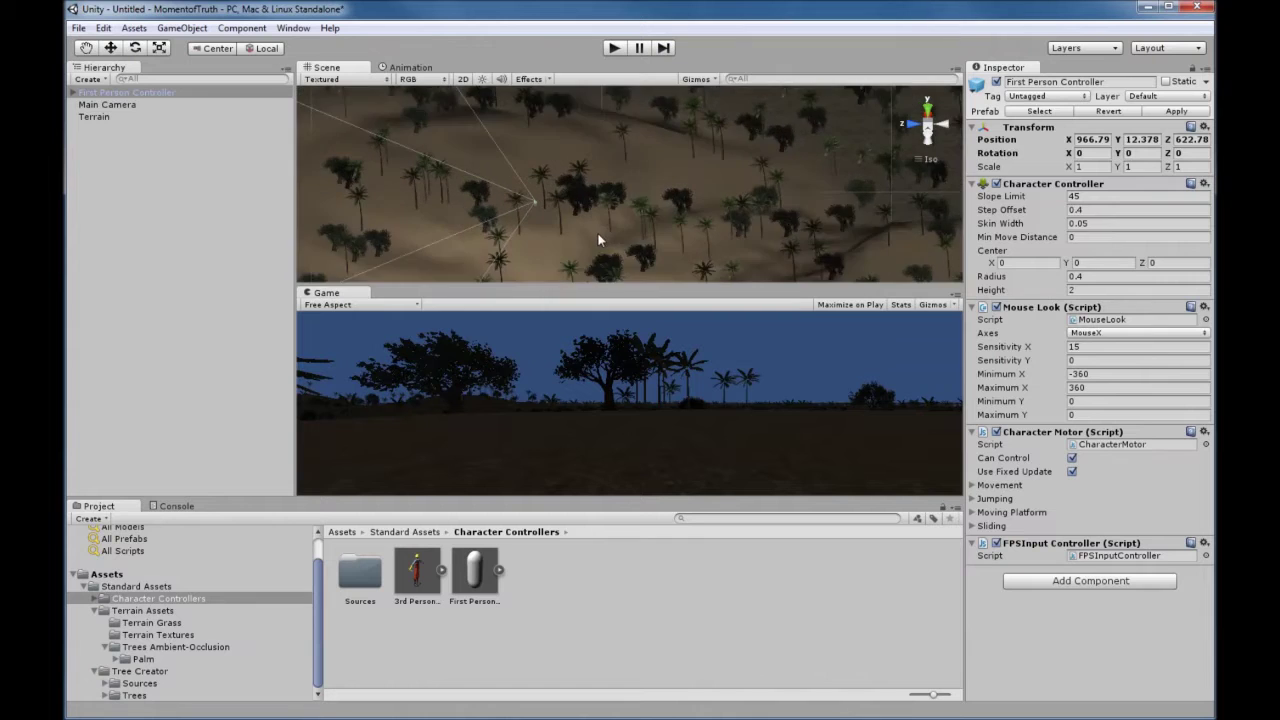
pyautogui.scroll(6, 577, 229)
pyautogui.moveTo(454, 220); pyautogui.dragTo(653, 194, button='middle')
pyautogui.scroll(6, 643, 202)
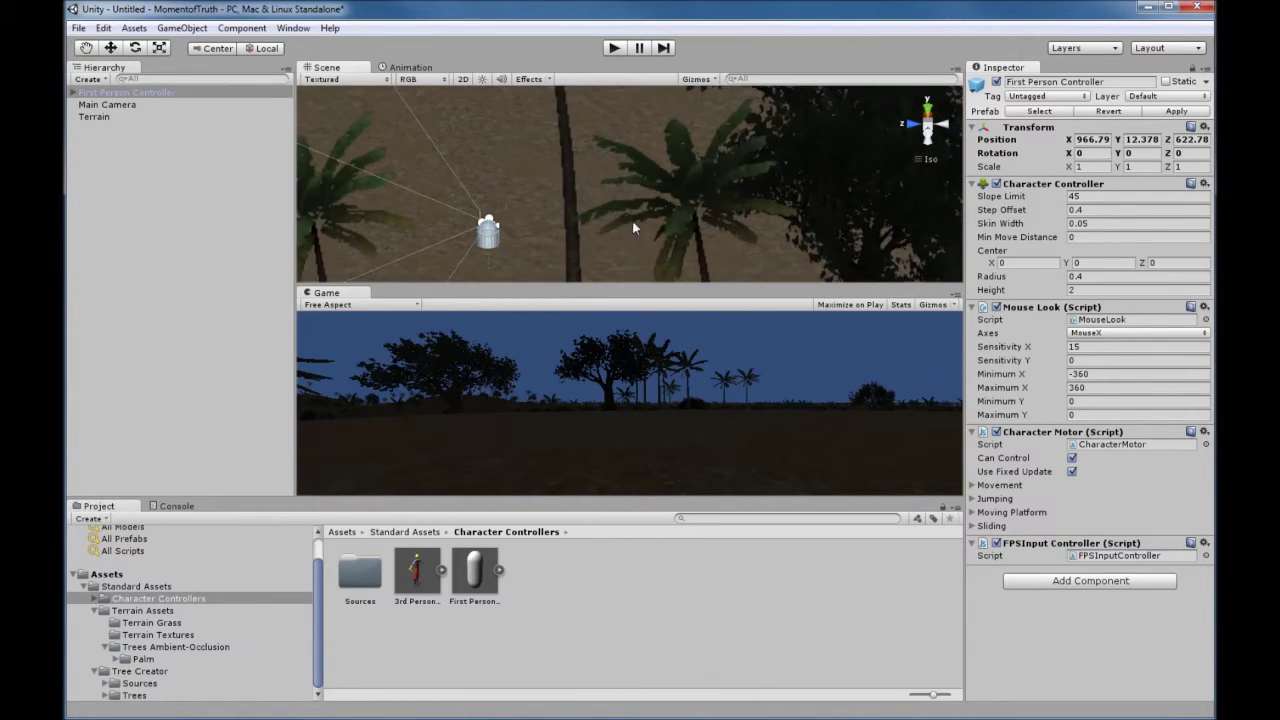
pyautogui.moveTo(509, 219); pyautogui.dragTo(641, 167, button='middle')
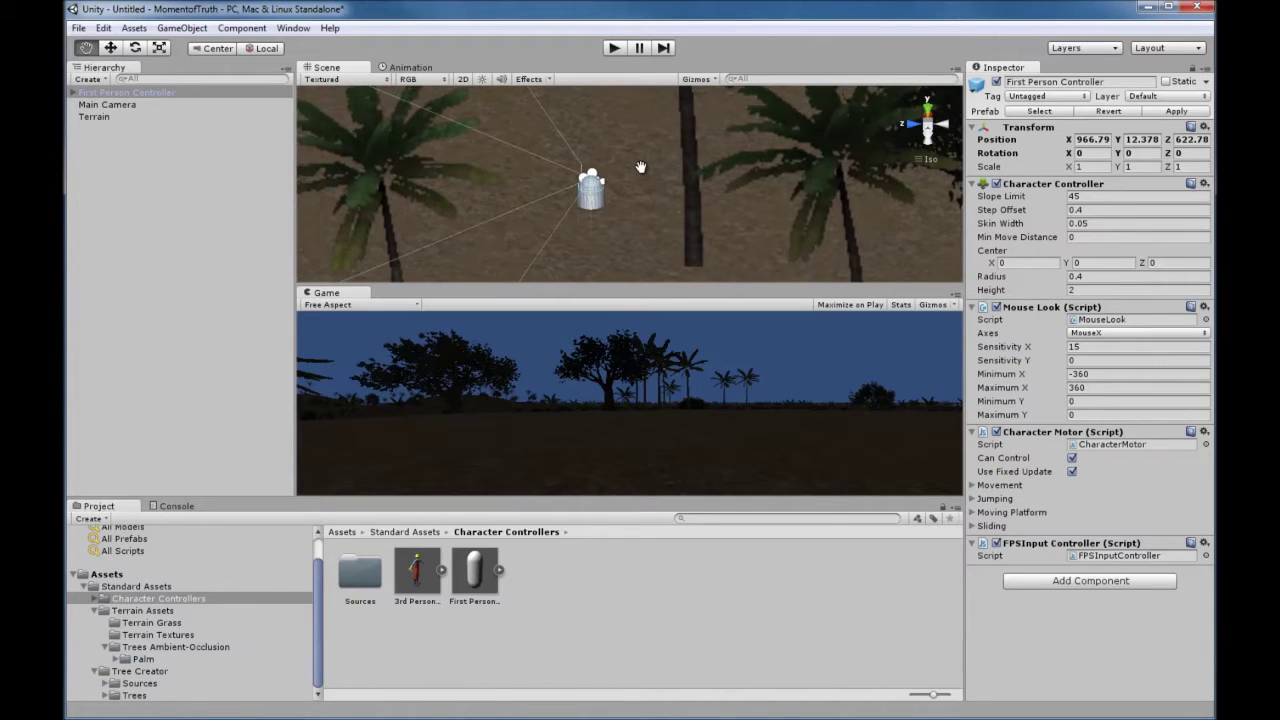
pyautogui.click(111, 48)
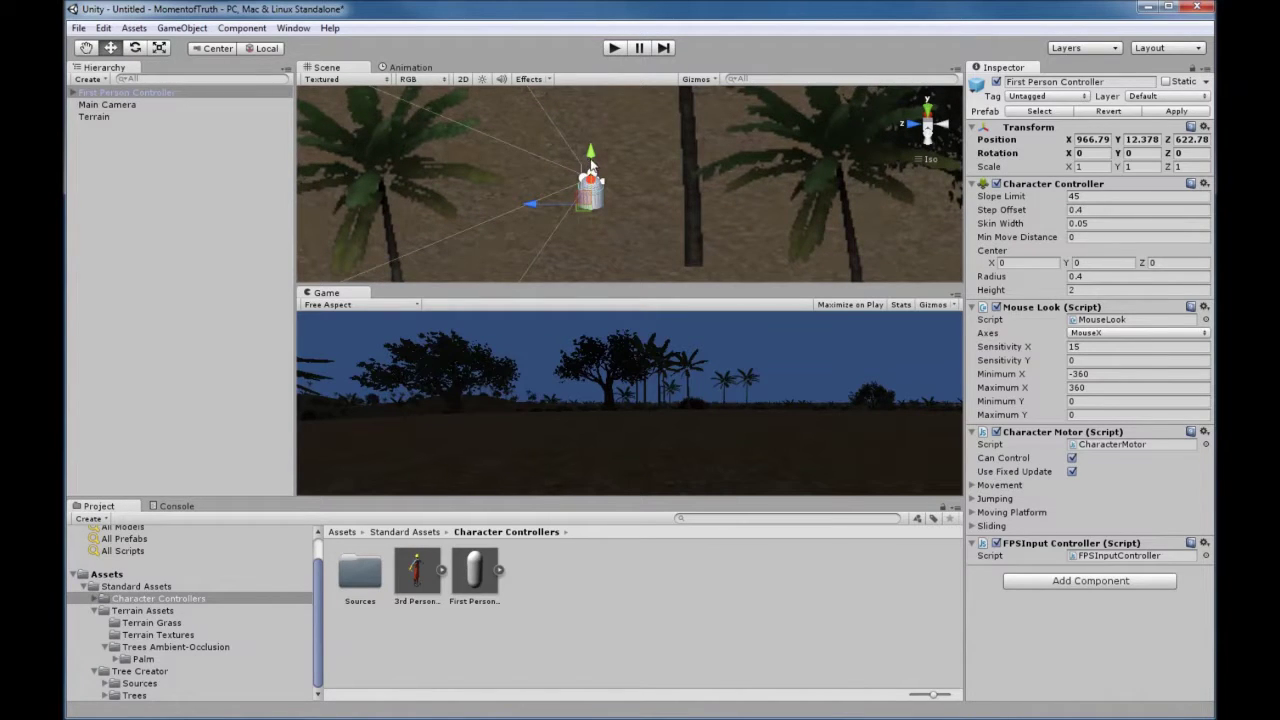
pyautogui.moveTo(592, 166); pyautogui.dragTo(591, 133)
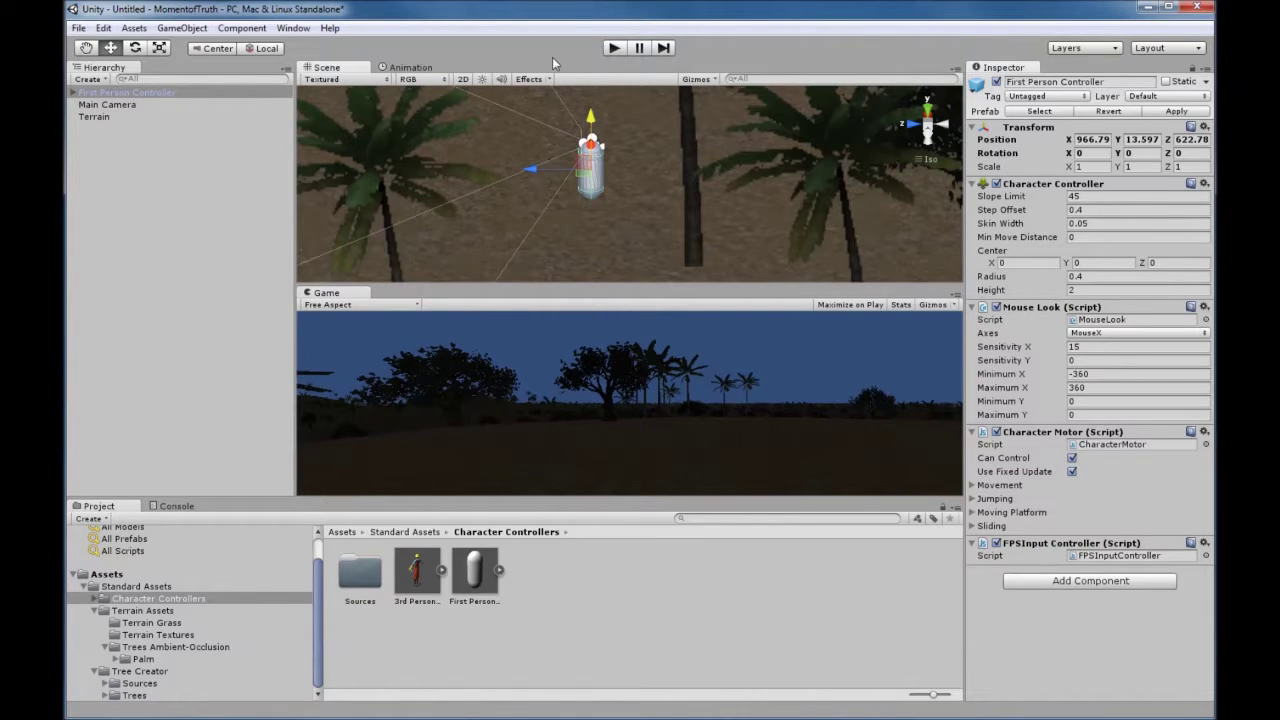
# Step: Play-test the scene by walking the first-person character over the hill and among the trees, and stop the game
pyautogui.click(614, 48)
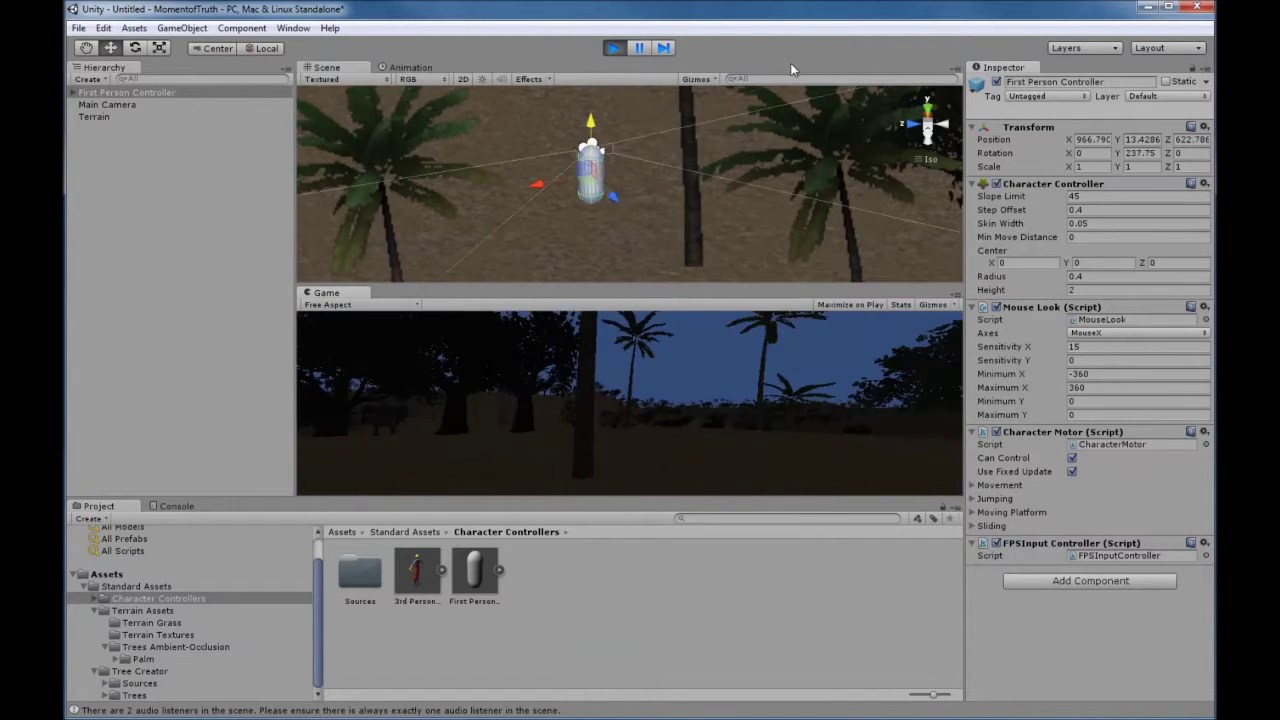
pyautogui.press('w')
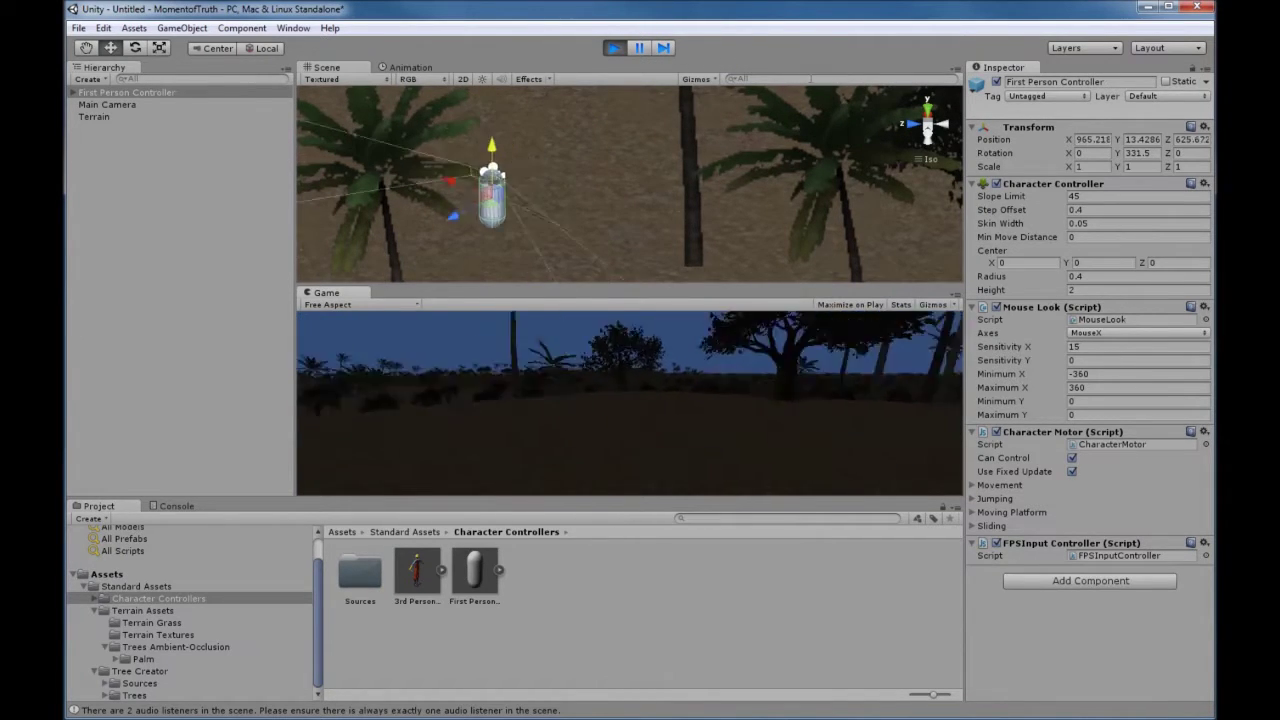
pyautogui.press('w')
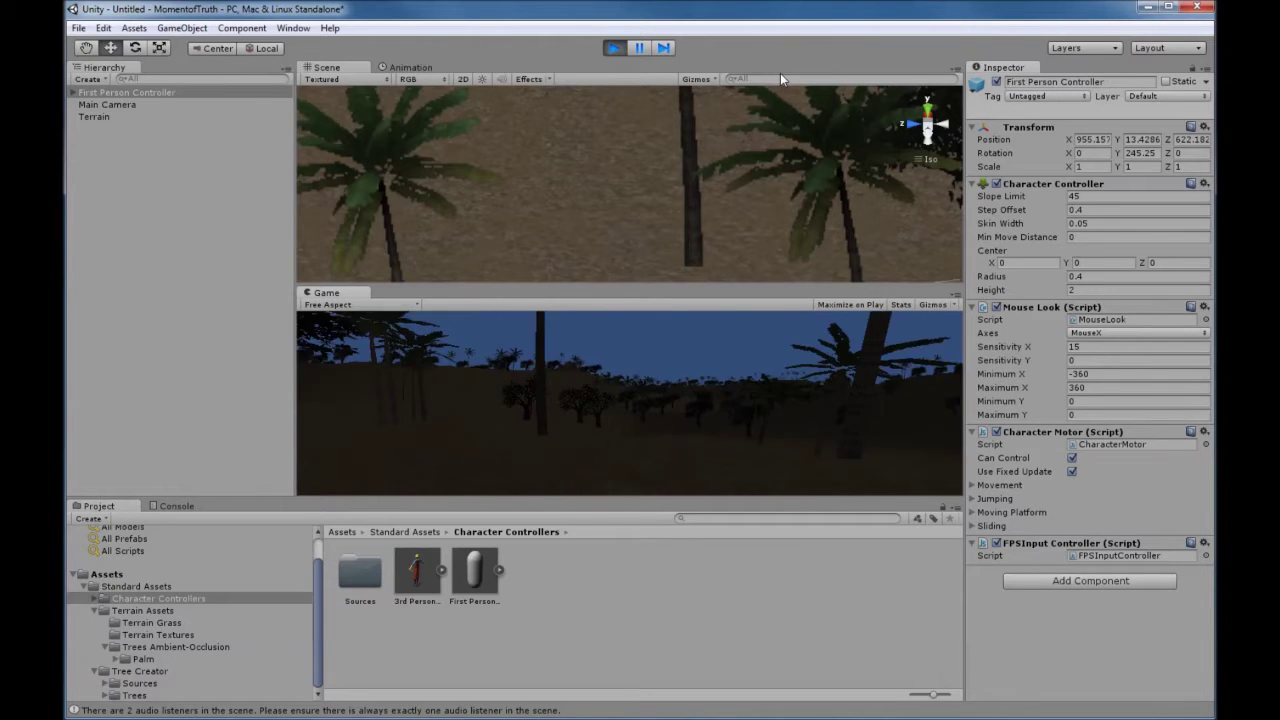
pyautogui.press('w')
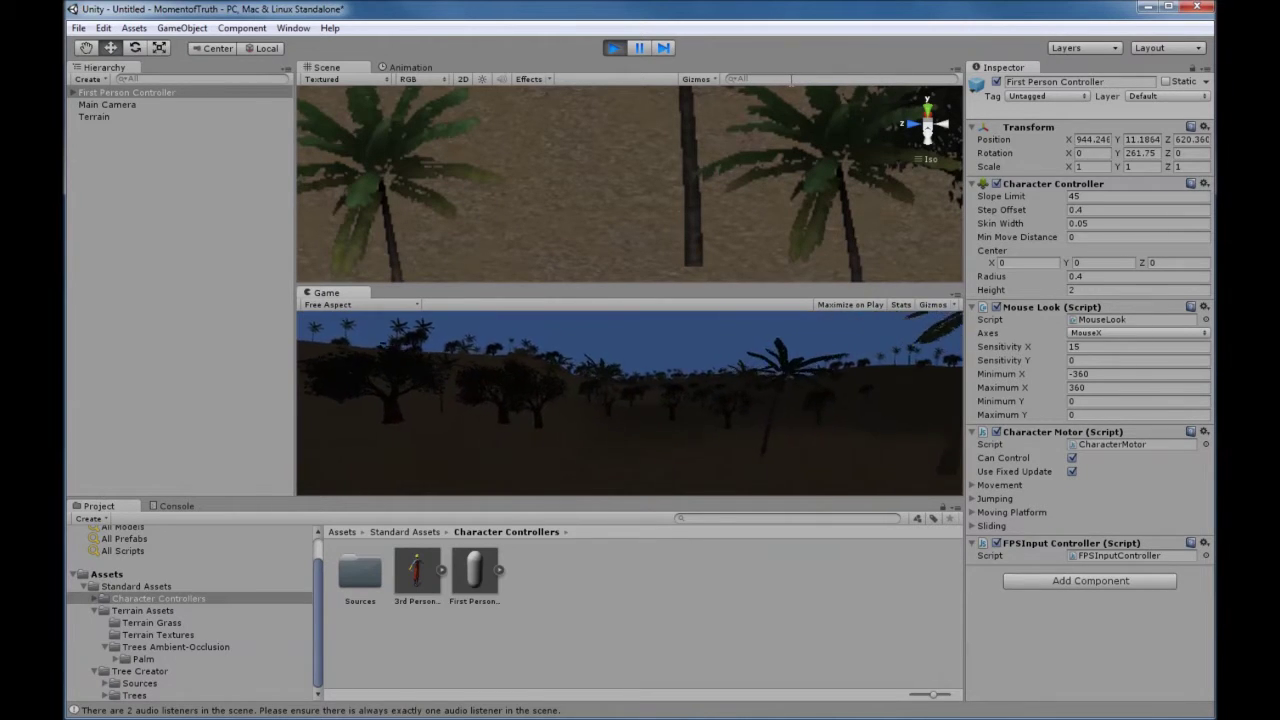
pyautogui.press('w')
pyautogui.scroll(-10, 581, 210)
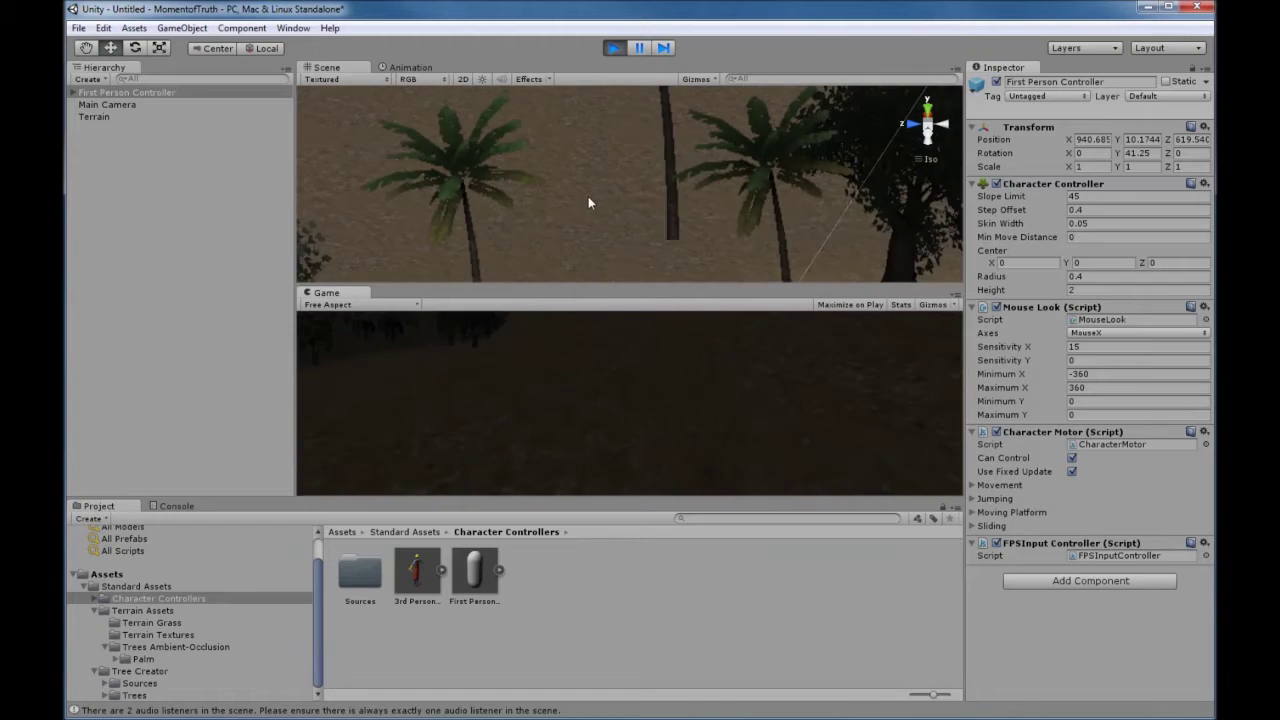
pyautogui.scroll(-8, 603, 197)
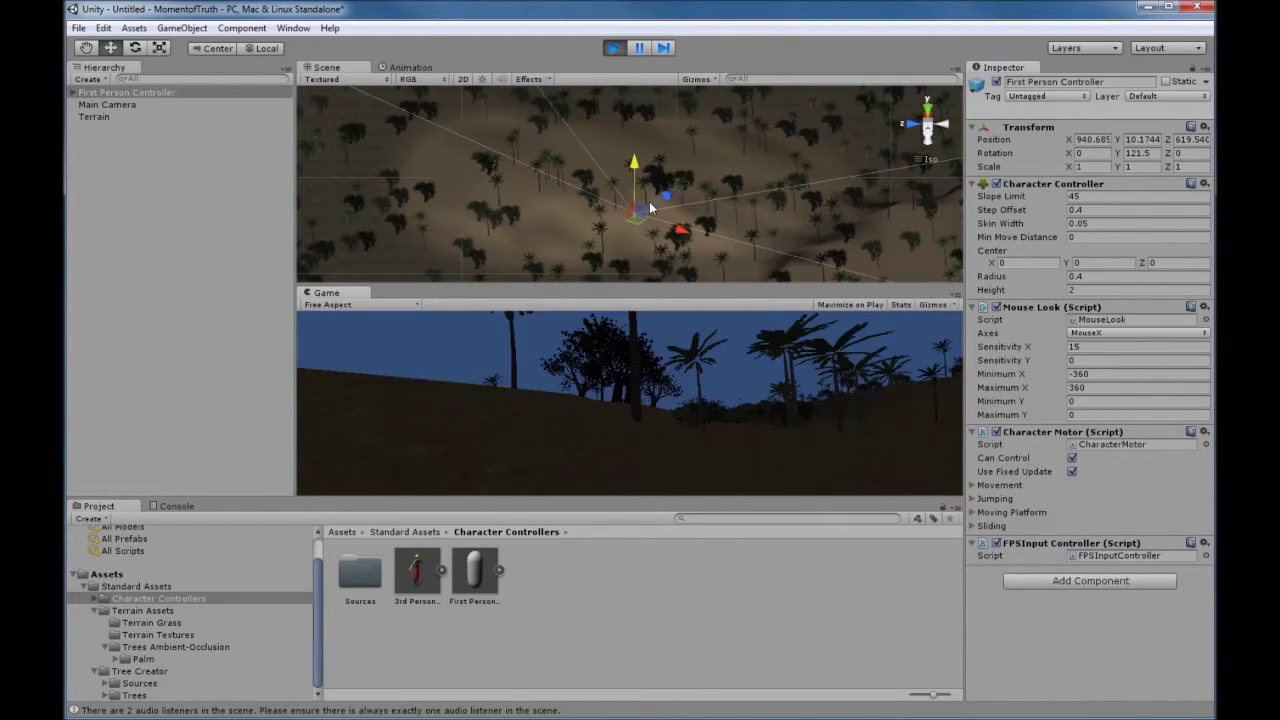
pyautogui.press('w')
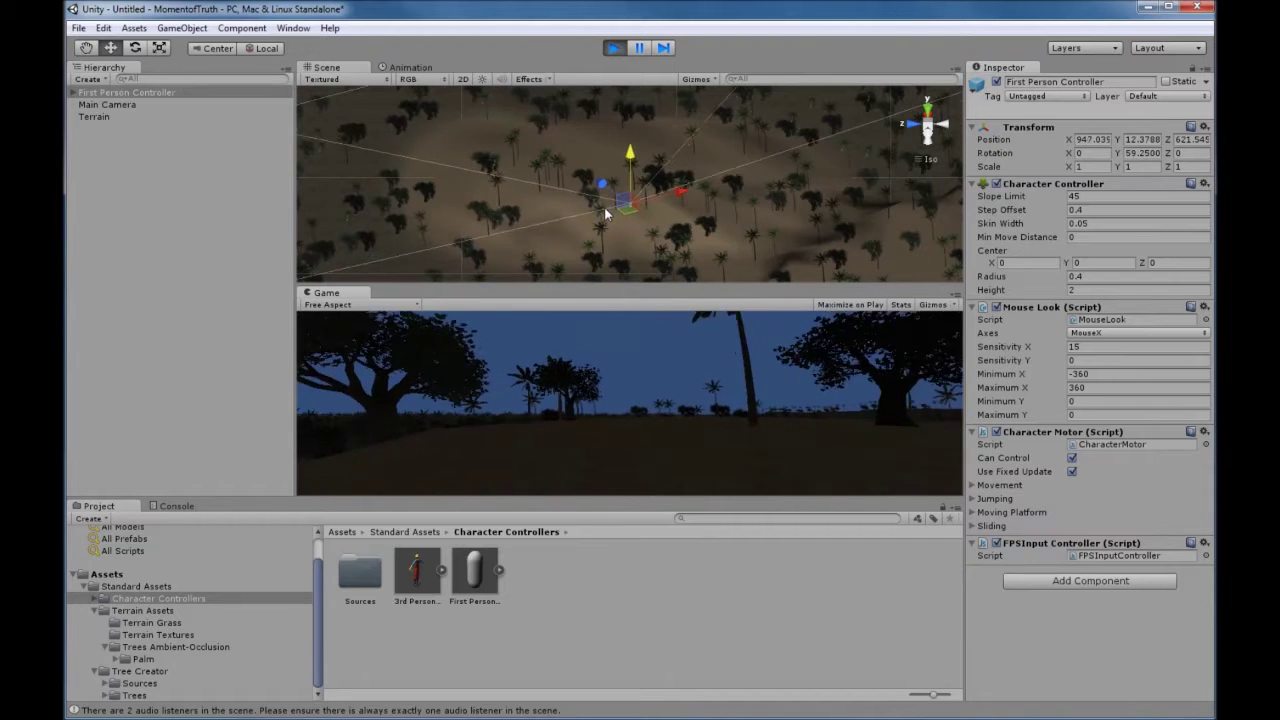
pyautogui.press('w')
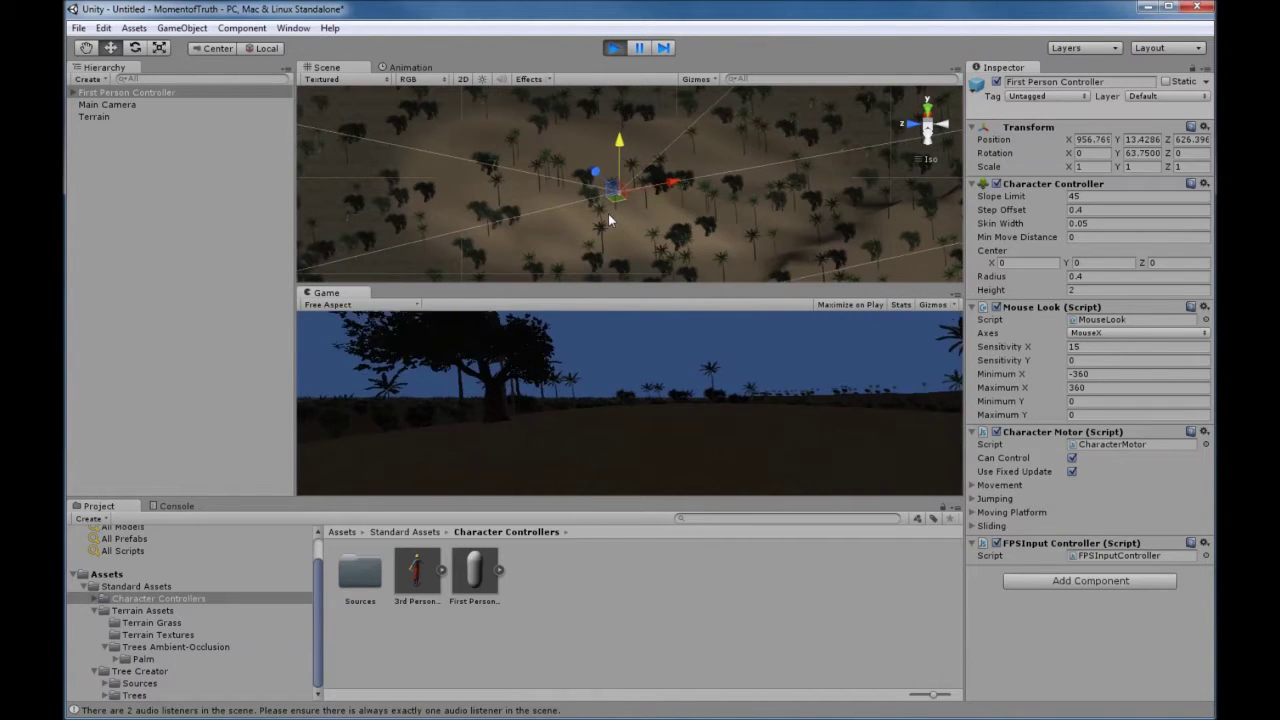
pyautogui.press('w')
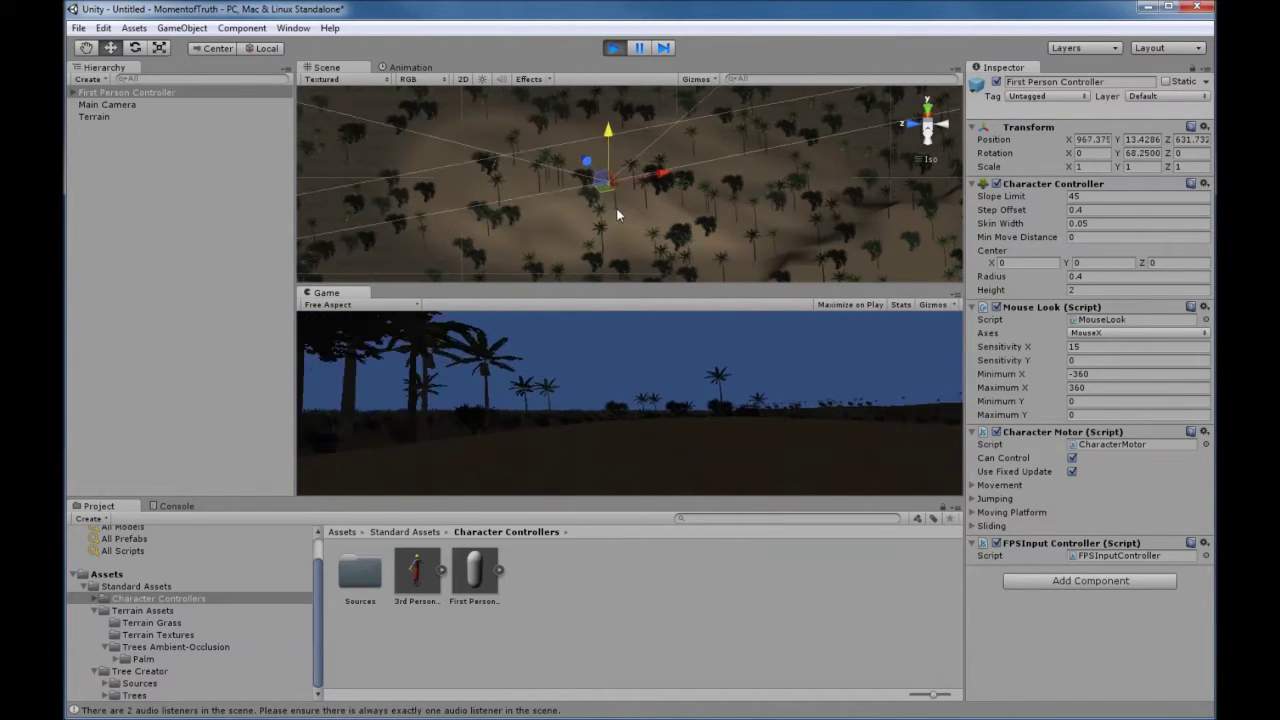
pyautogui.press('w')
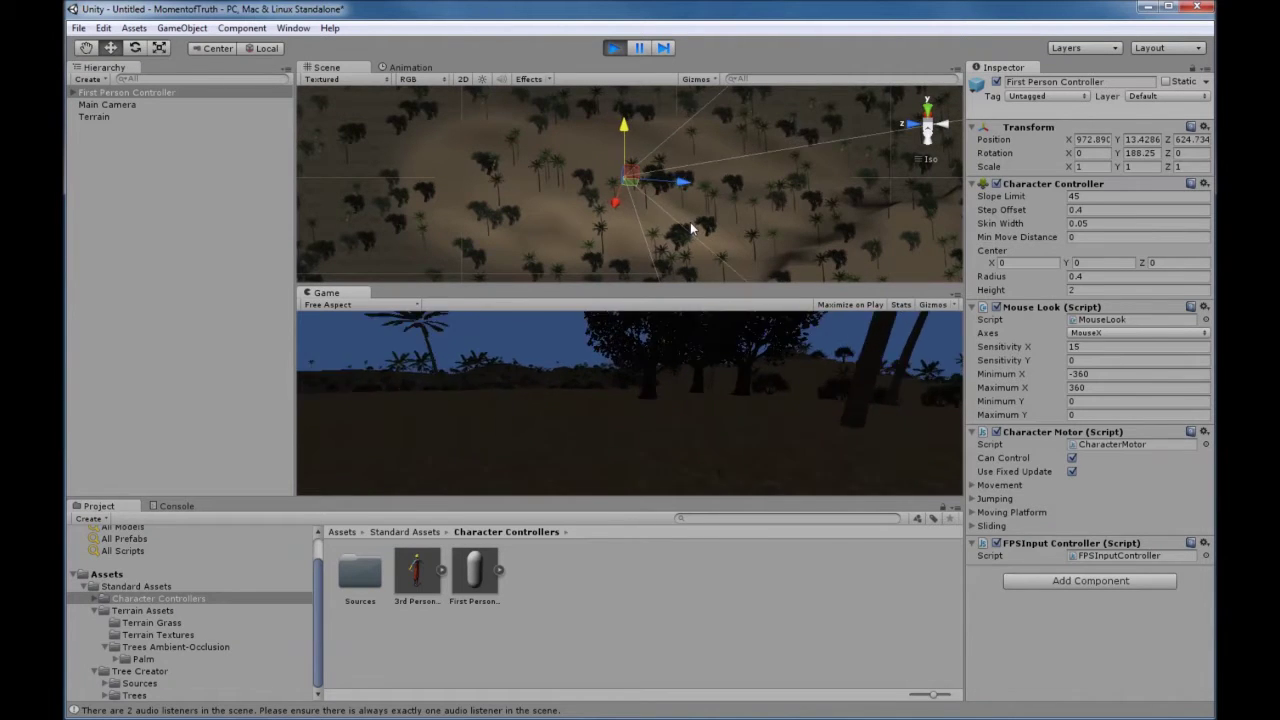
pyautogui.press('w')
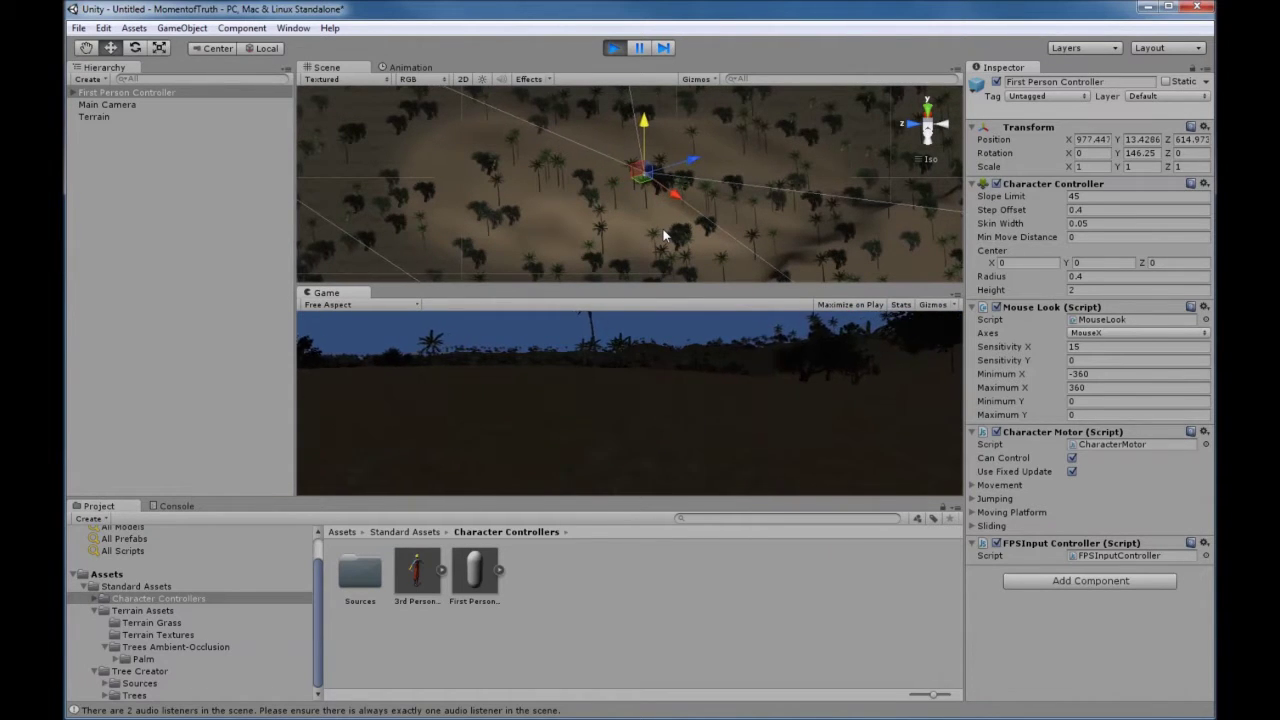
pyautogui.click(612, 48)
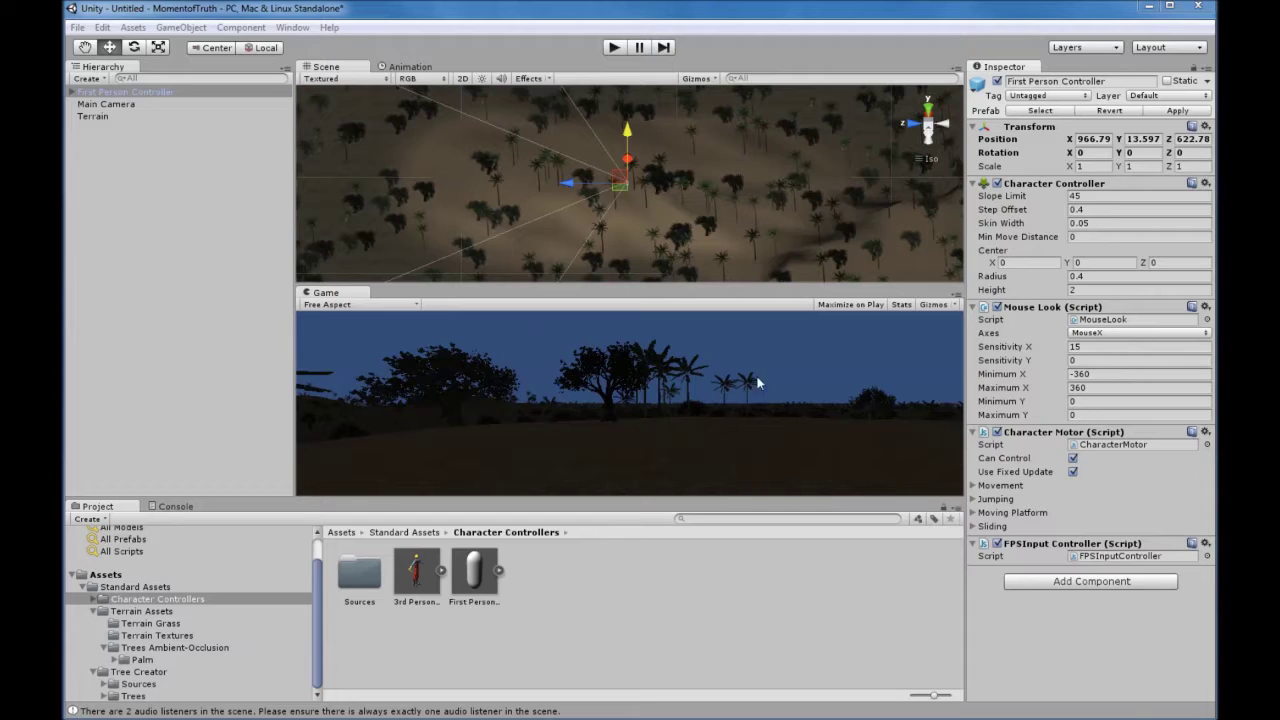
# Step: Add a directional light to the scene and check the lighting in a short play test
pyautogui.click(185, 12)
pyautogui.click(172, 28)
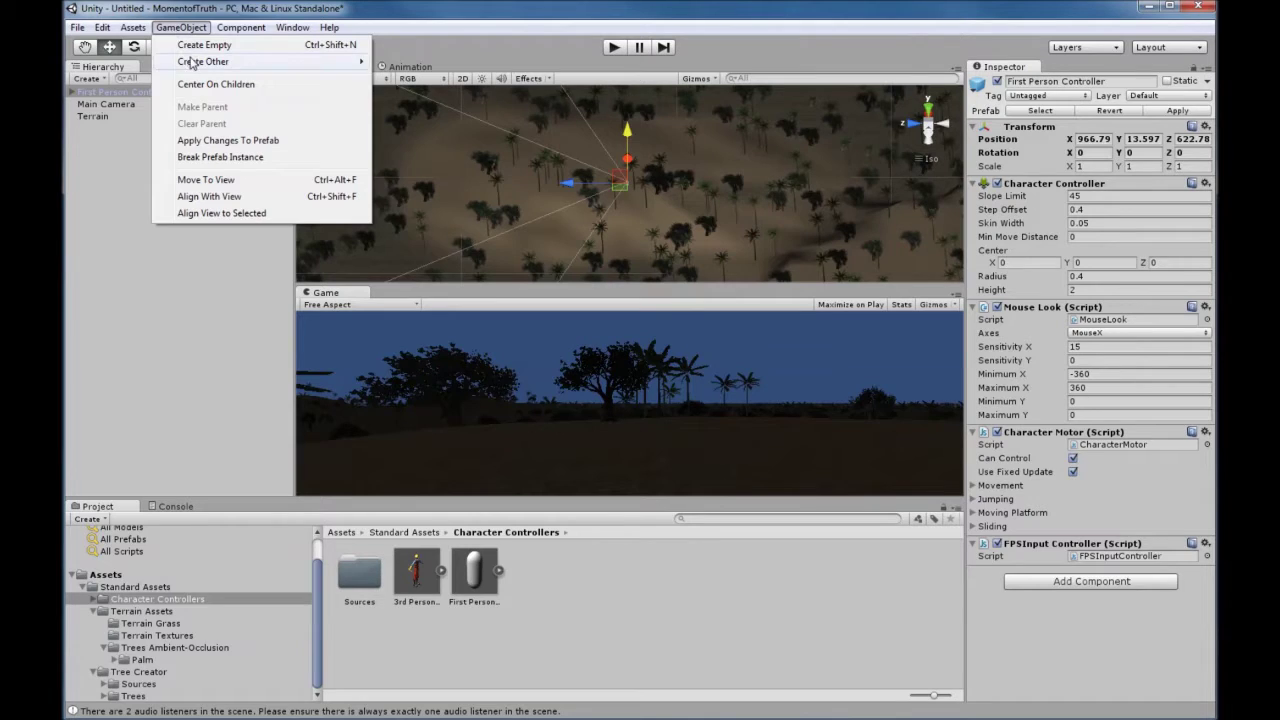
pyautogui.moveTo(193, 64)
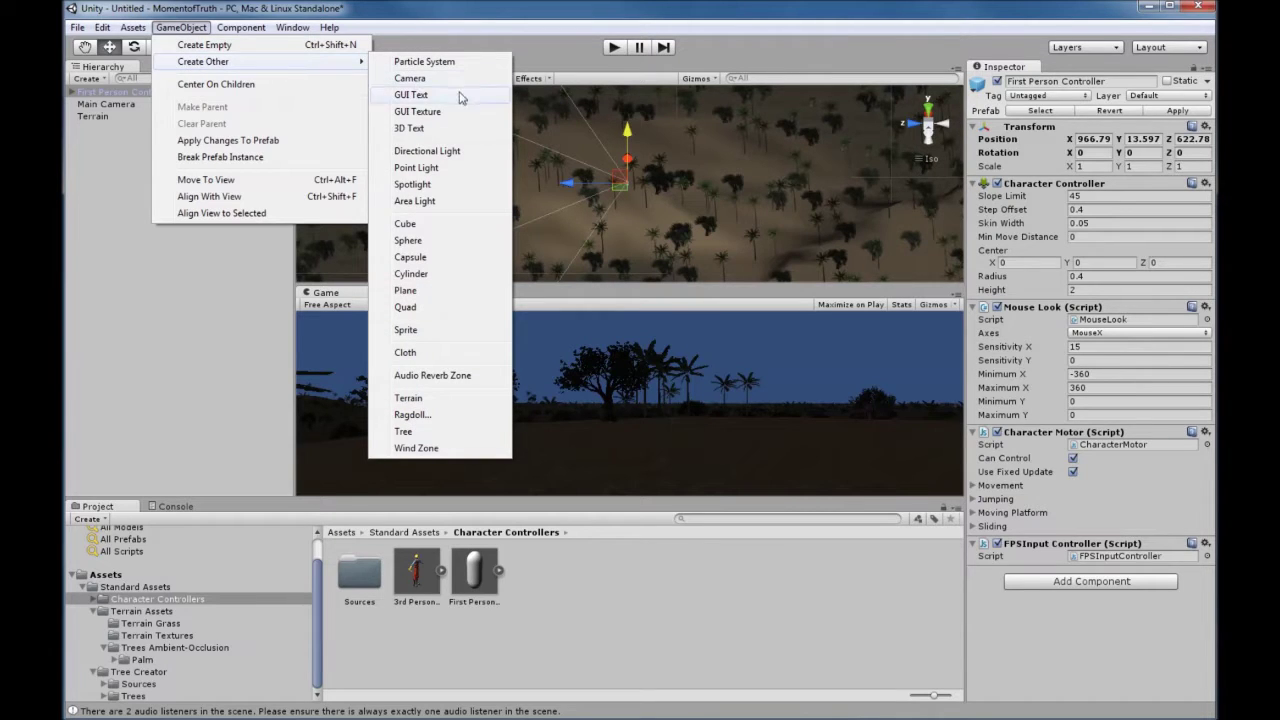
pyautogui.click(440, 155)
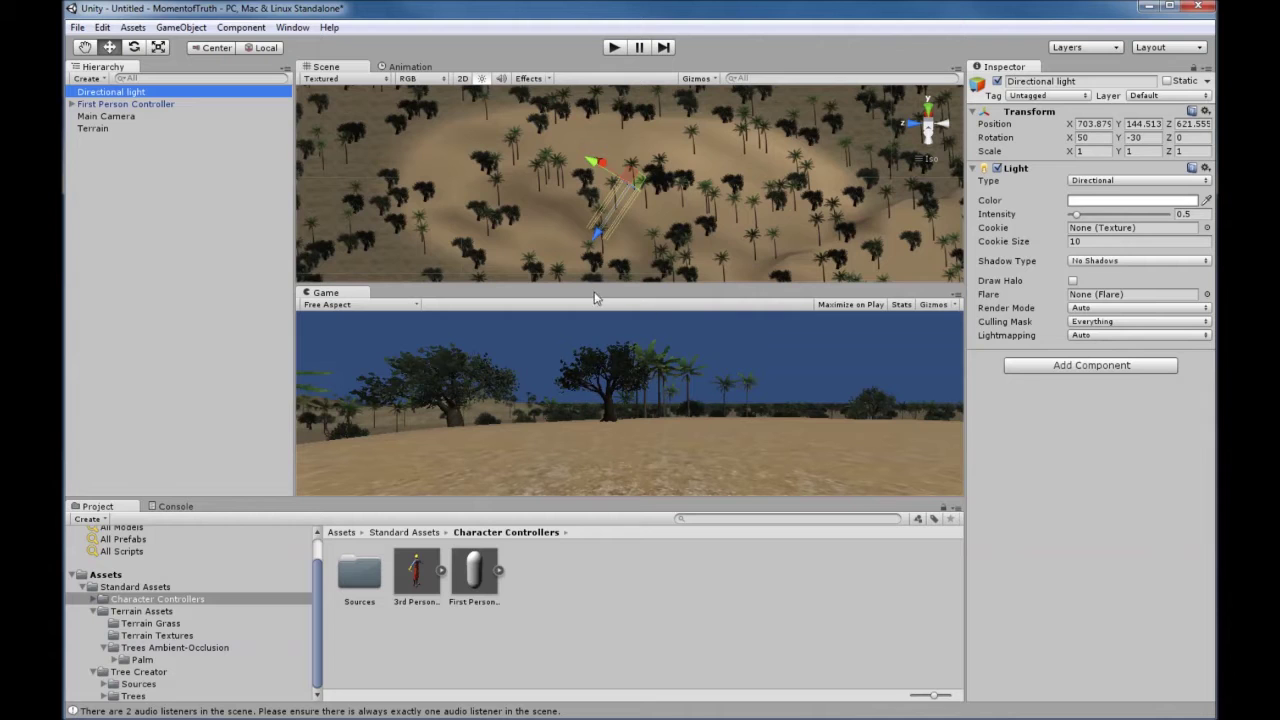
pyautogui.click(614, 47)
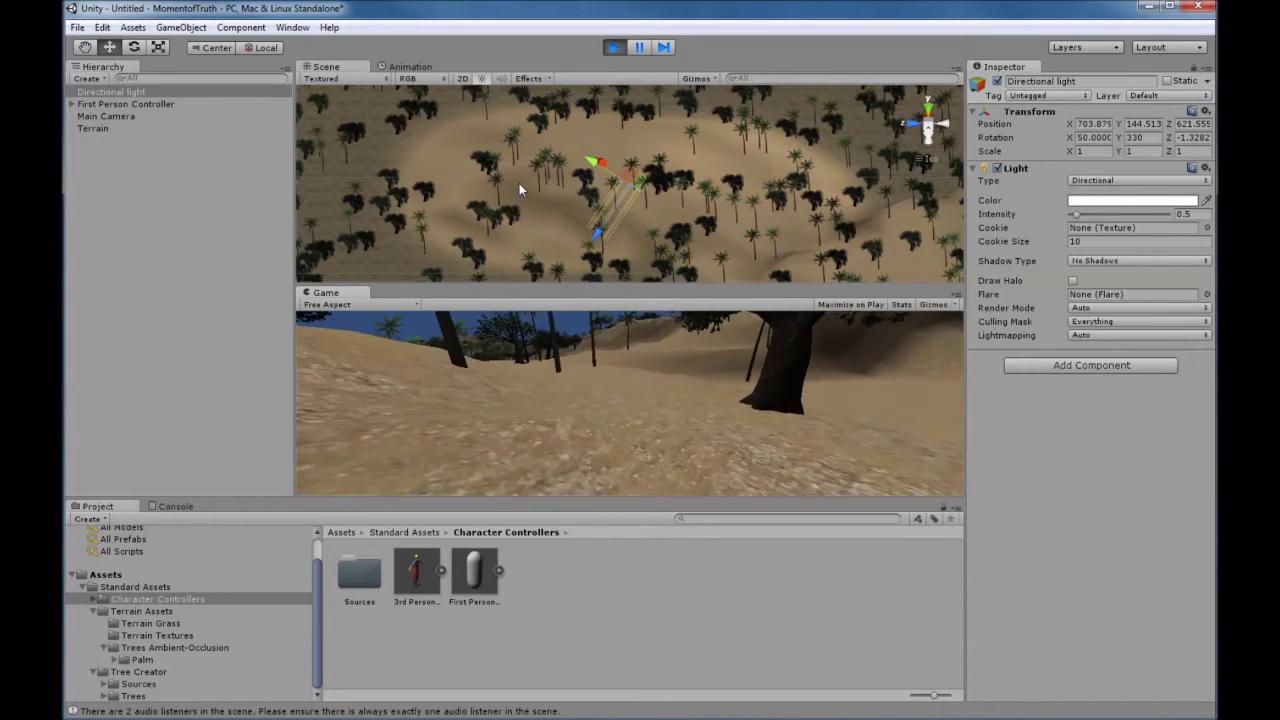
pyautogui.click(610, 47)
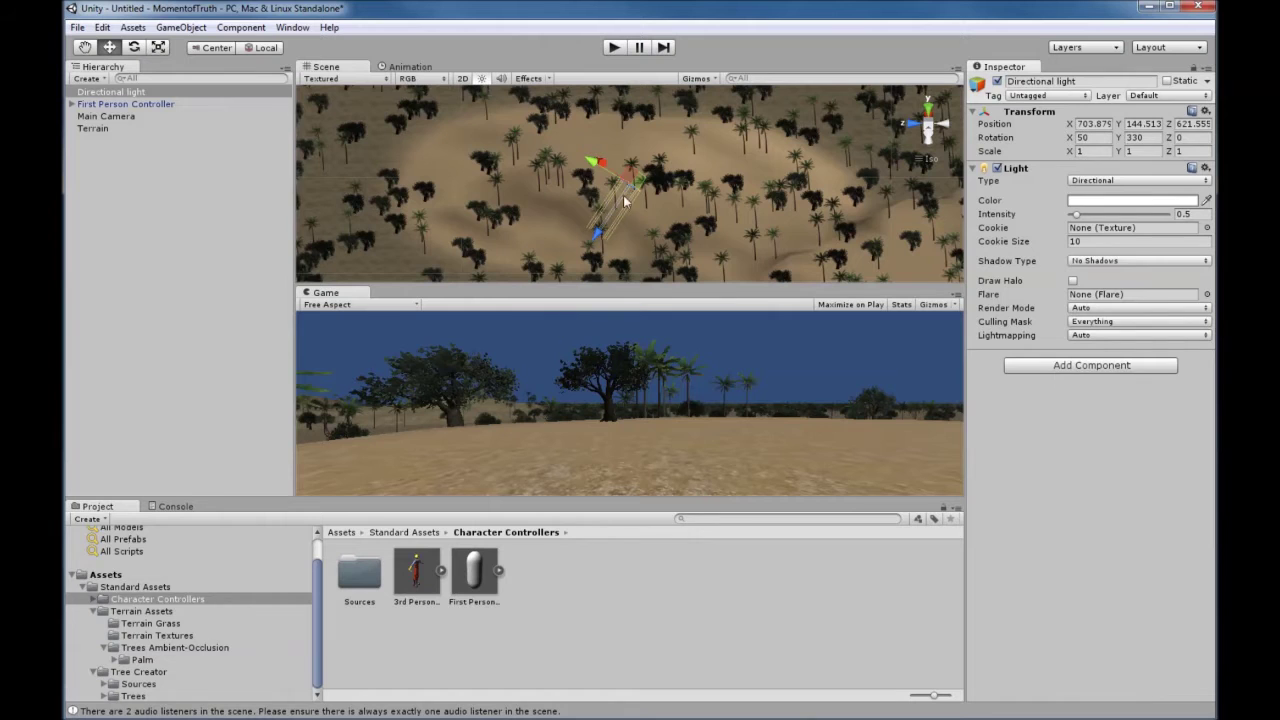
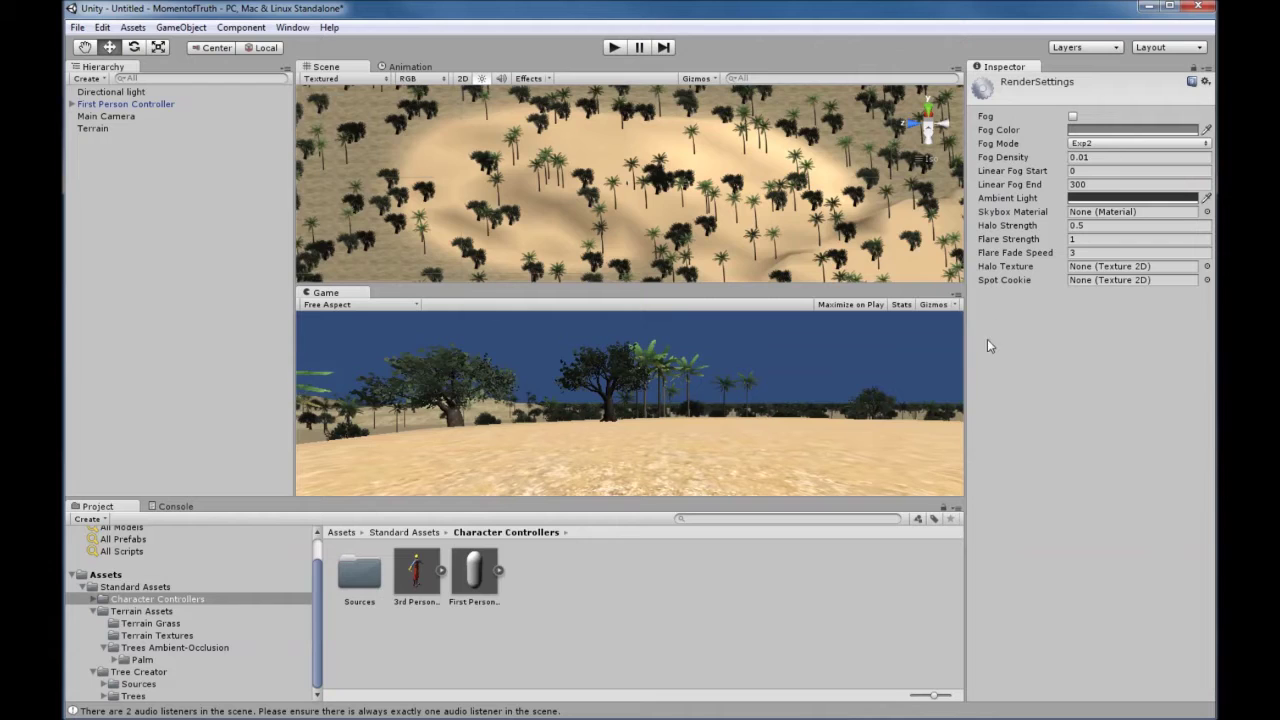
# Step: Look through the asset and scene materials offered for the Skybox Material in the render settings
pyautogui.click(1140, 213)
pyautogui.click(1207, 212)
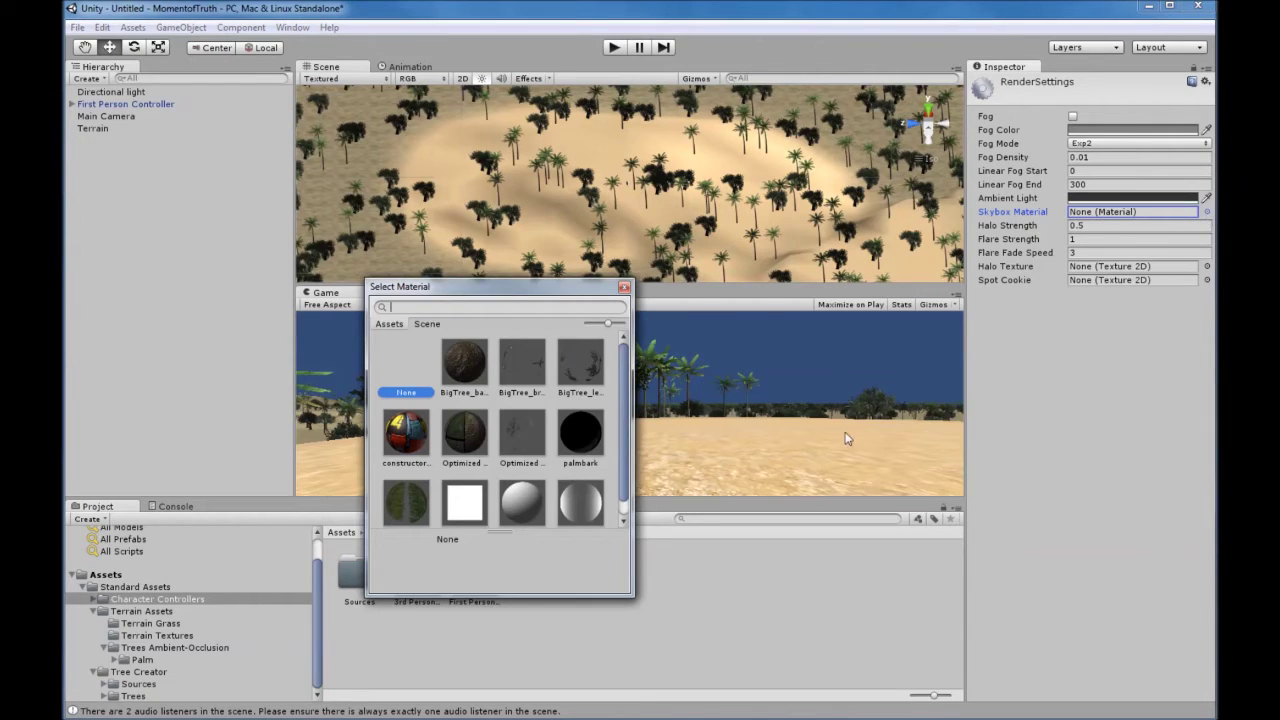
pyautogui.moveTo(623, 432); pyautogui.dragTo(619, 467)
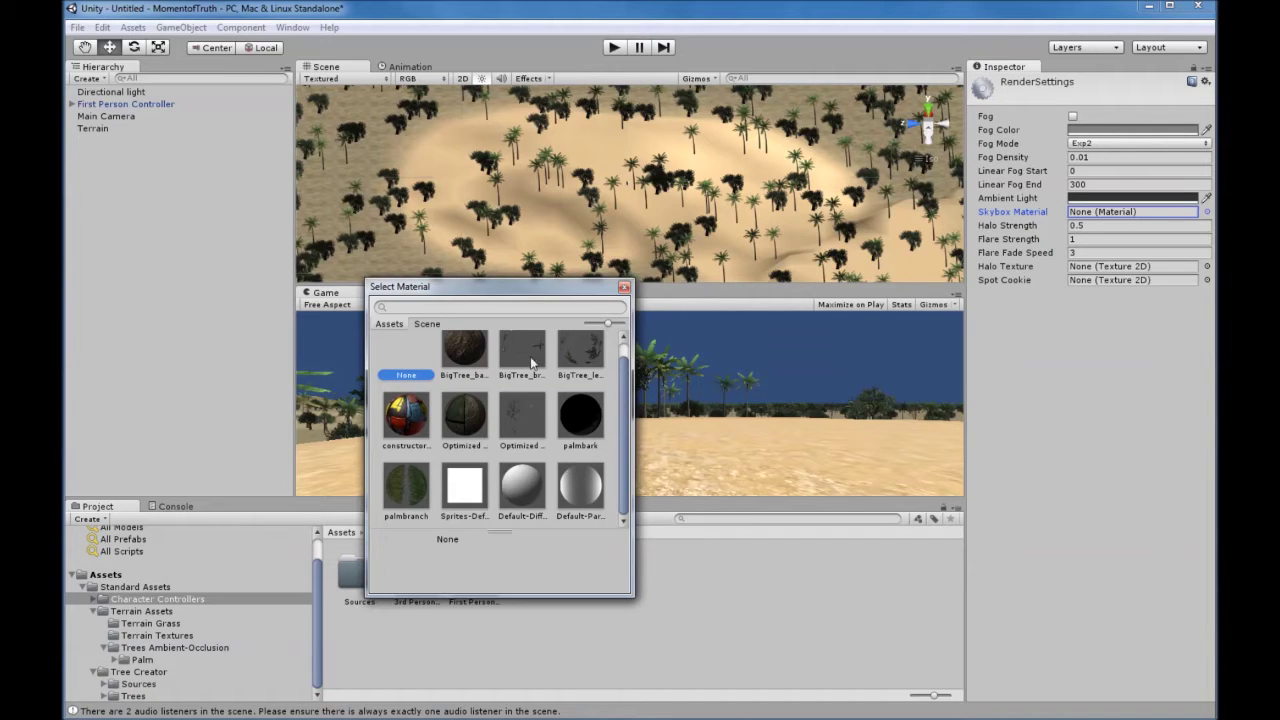
pyautogui.click(430, 325)
pyautogui.click(397, 326)
pyautogui.press('Escape')
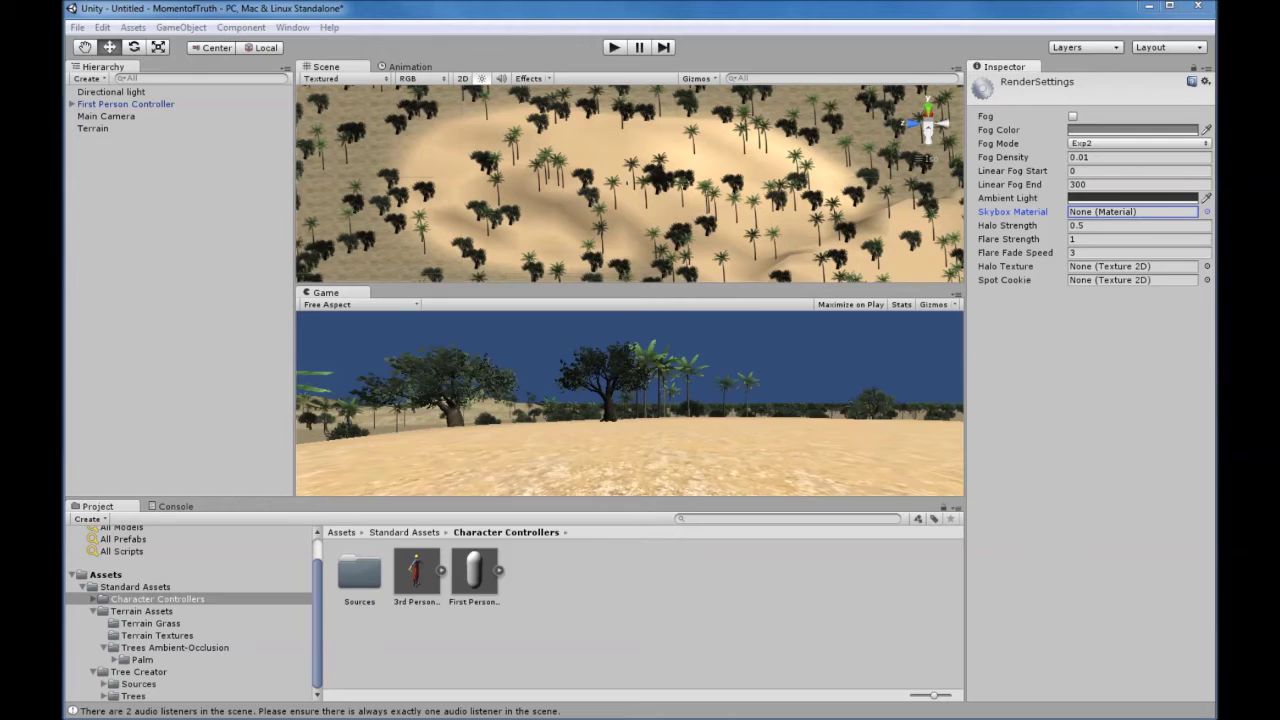
# Step: Import the standard Skyboxes package with all of its contents into the project
pyautogui.click(140, 28)
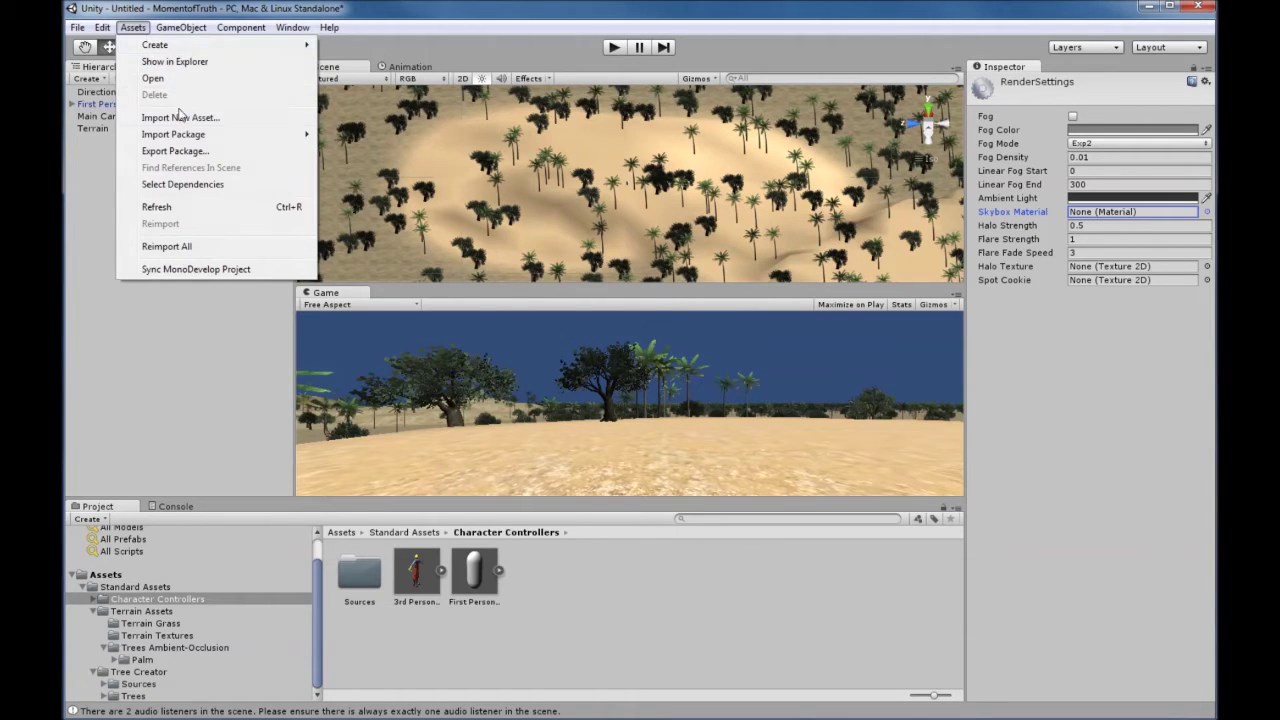
pyautogui.moveTo(316, 141)
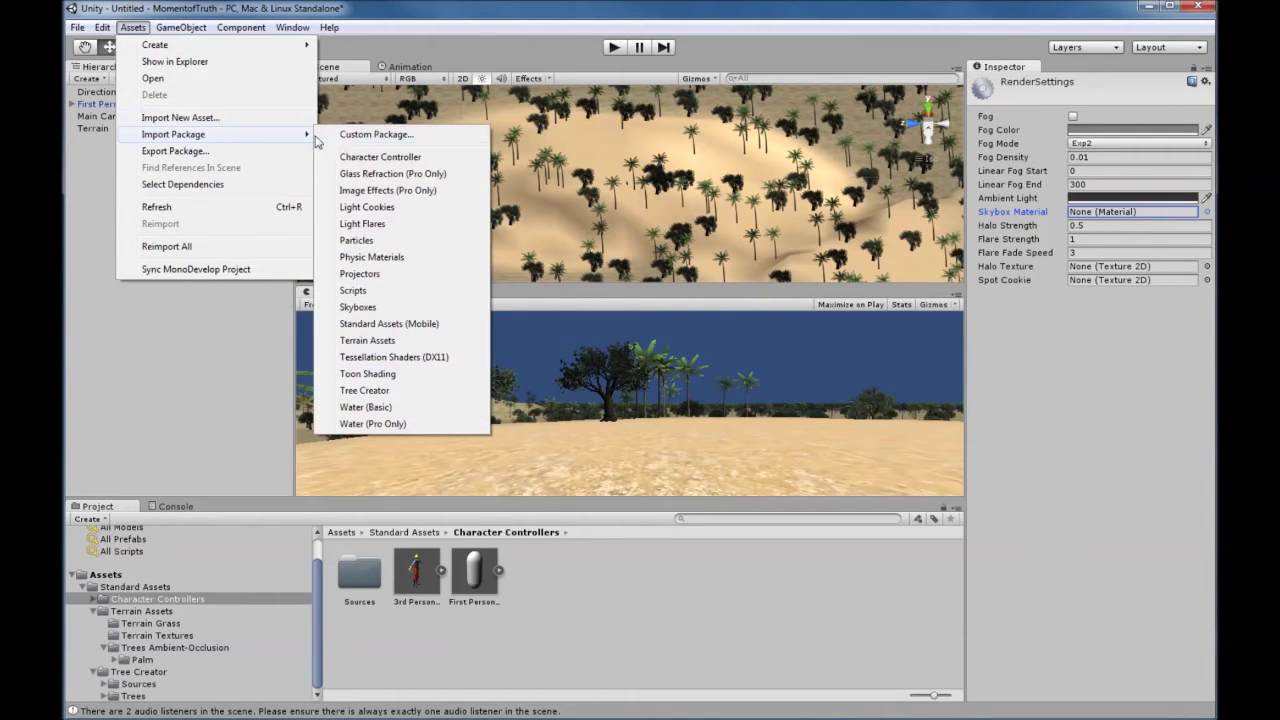
pyautogui.click(372, 310)
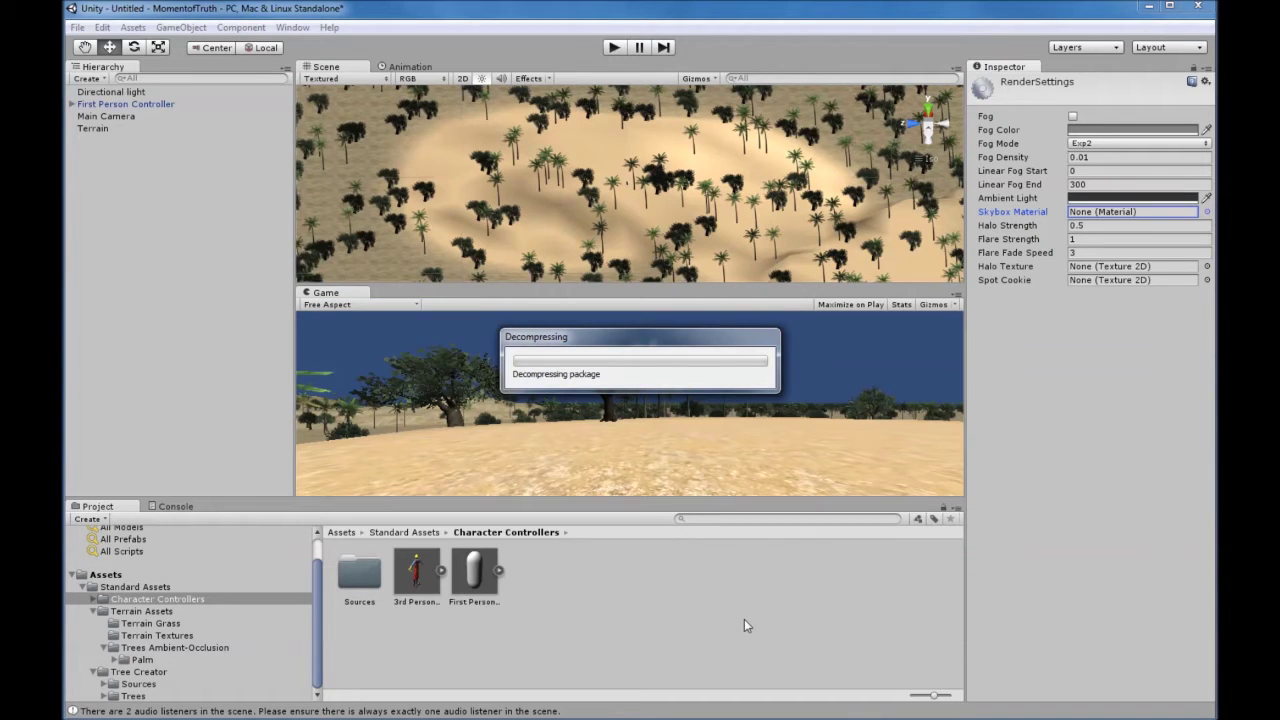
pyautogui.click(612, 306)
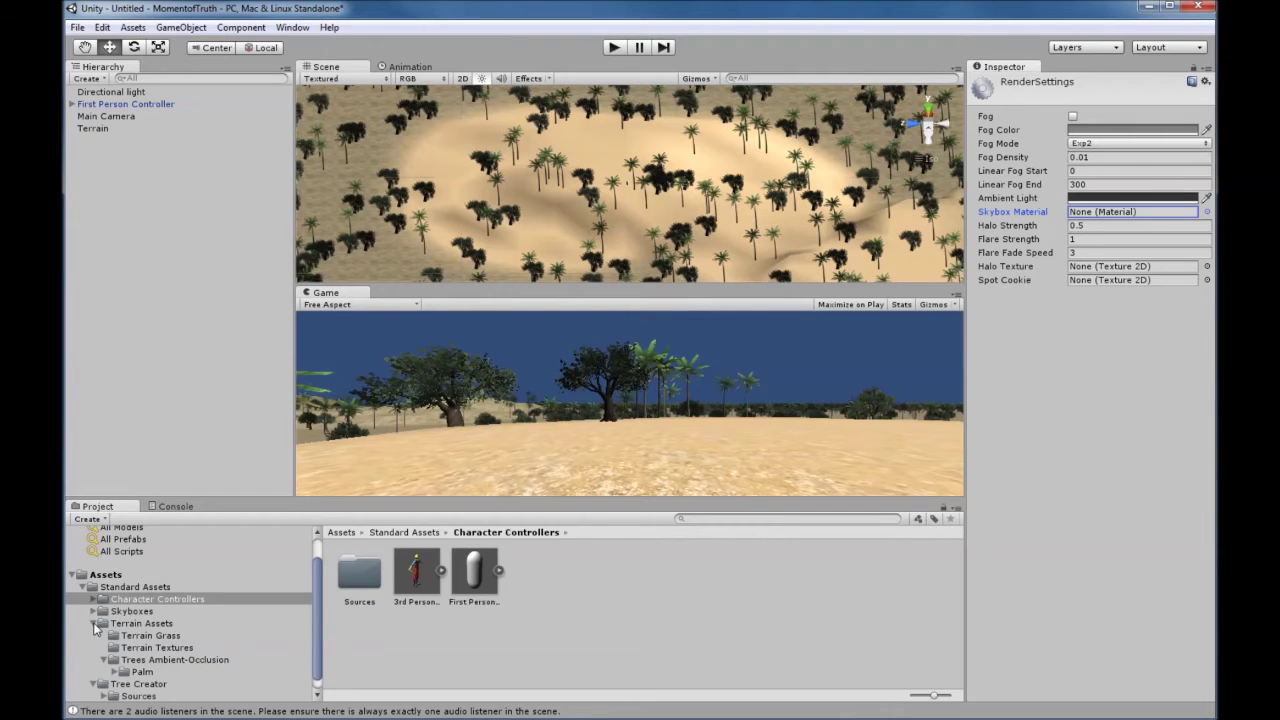
# Step: Collapse the Terrain Assets and Tree Creator folders and look at the Sunny1 textures inside the Skyboxes folder
pyautogui.click(93, 623)
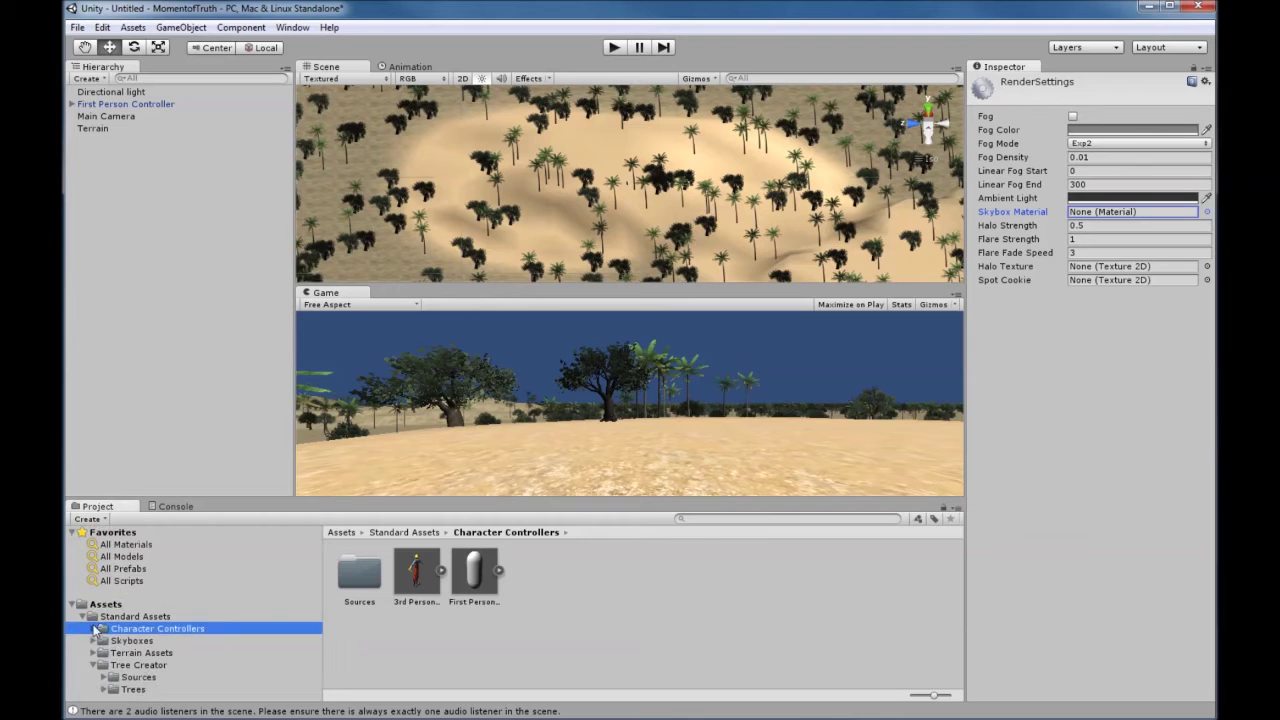
pyautogui.click(92, 666)
pyautogui.click(93, 641)
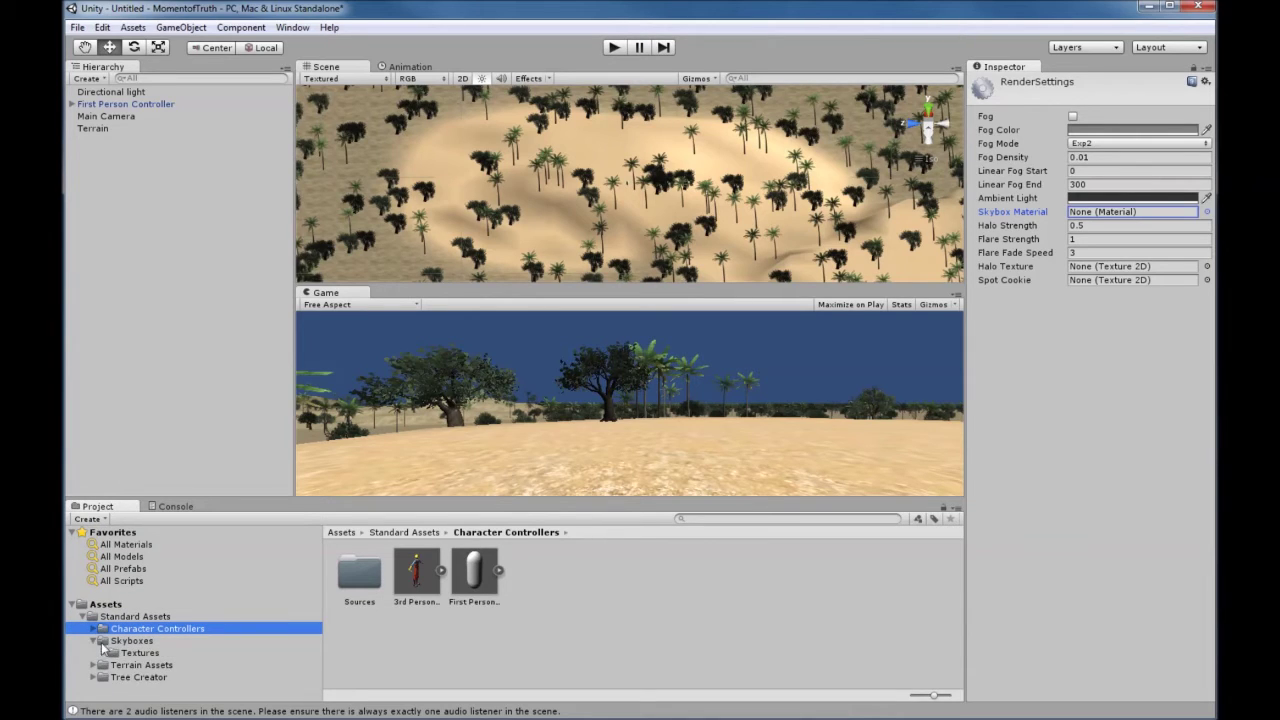
pyautogui.click(128, 653)
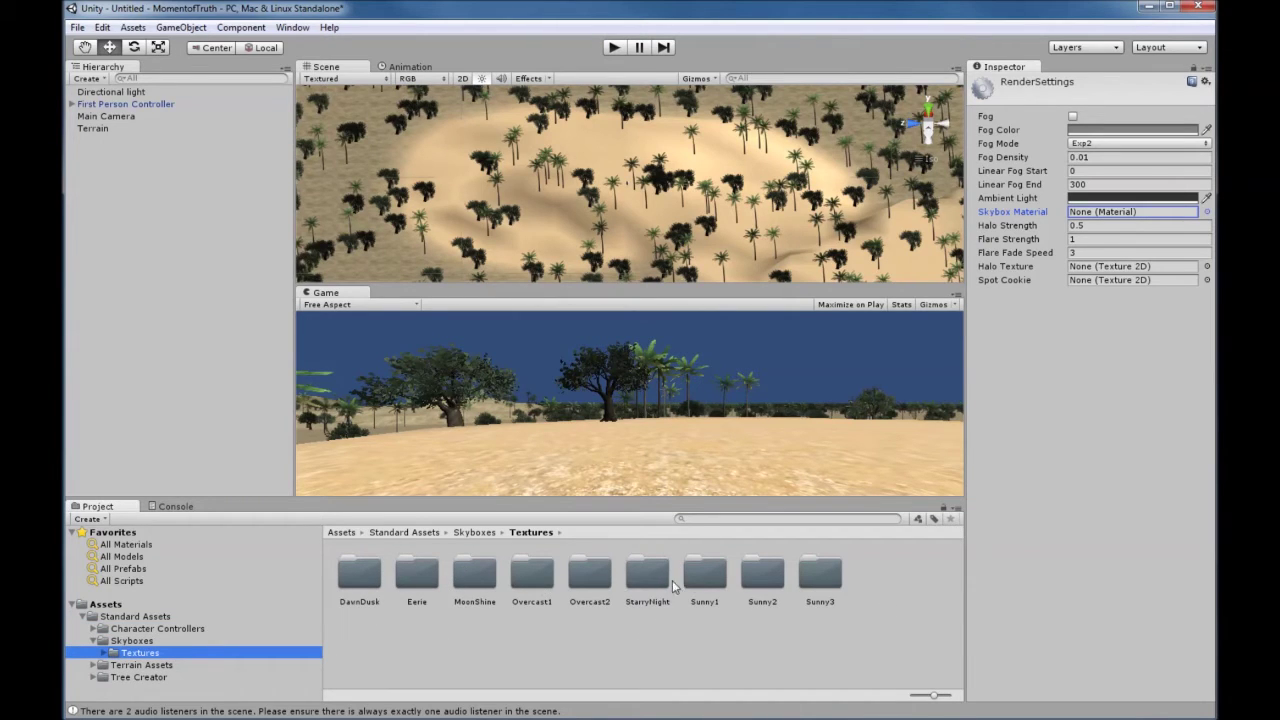
pyautogui.doubleClick(705, 580)
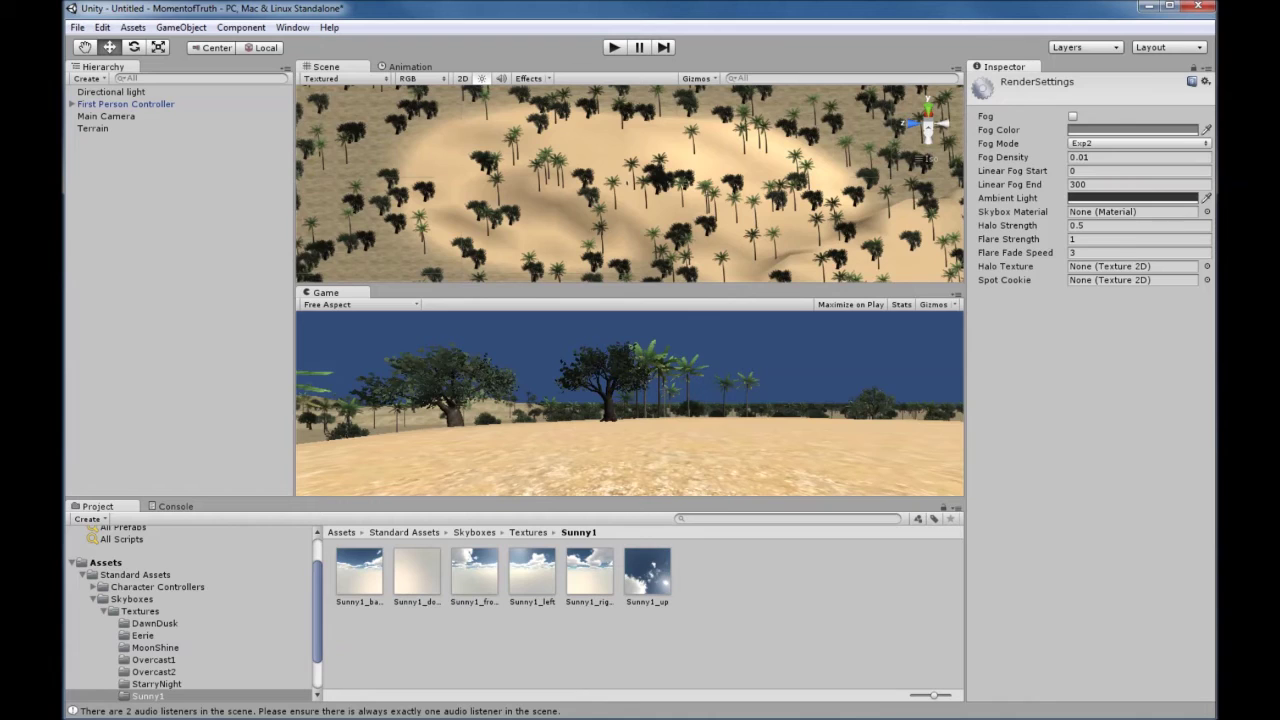
# Step: Set the render settings' Skybox Material to Sunny2 Skybox and check the sky in a short play test
pyautogui.click(1207, 212)
pyautogui.moveTo(624, 395); pyautogui.dragTo(627, 455)
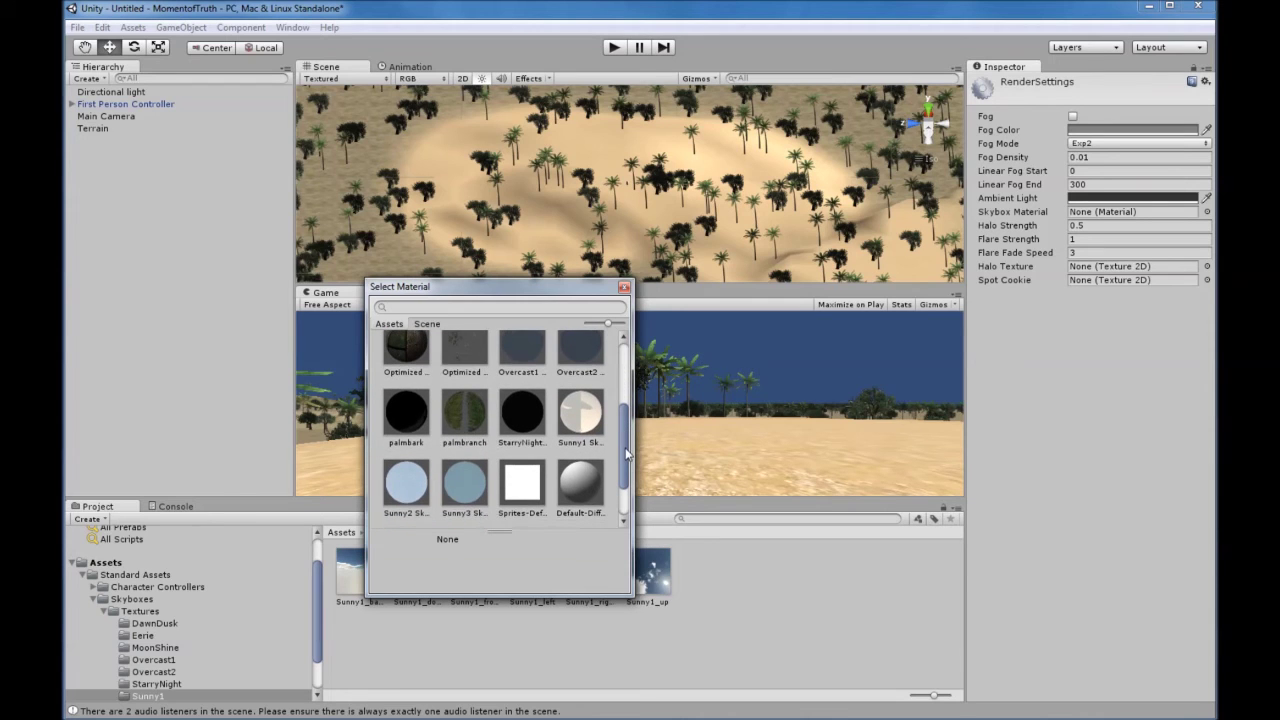
pyautogui.click(408, 485)
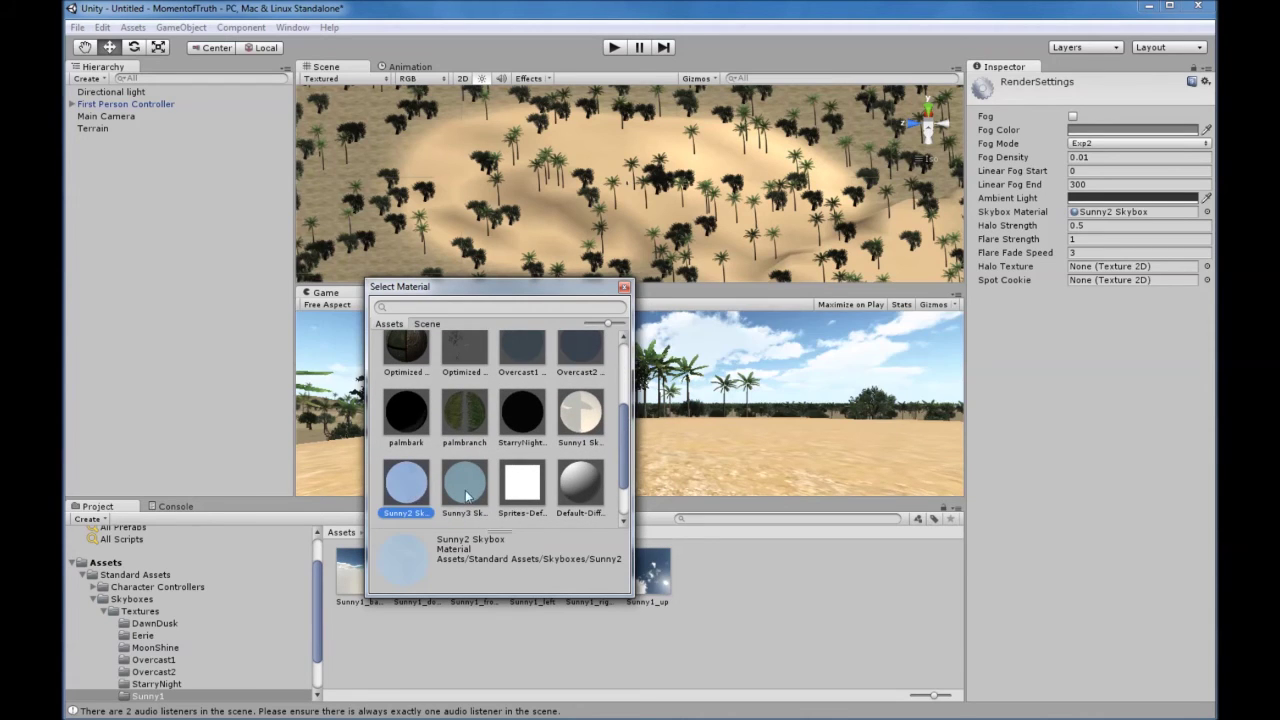
pyautogui.click(624, 287)
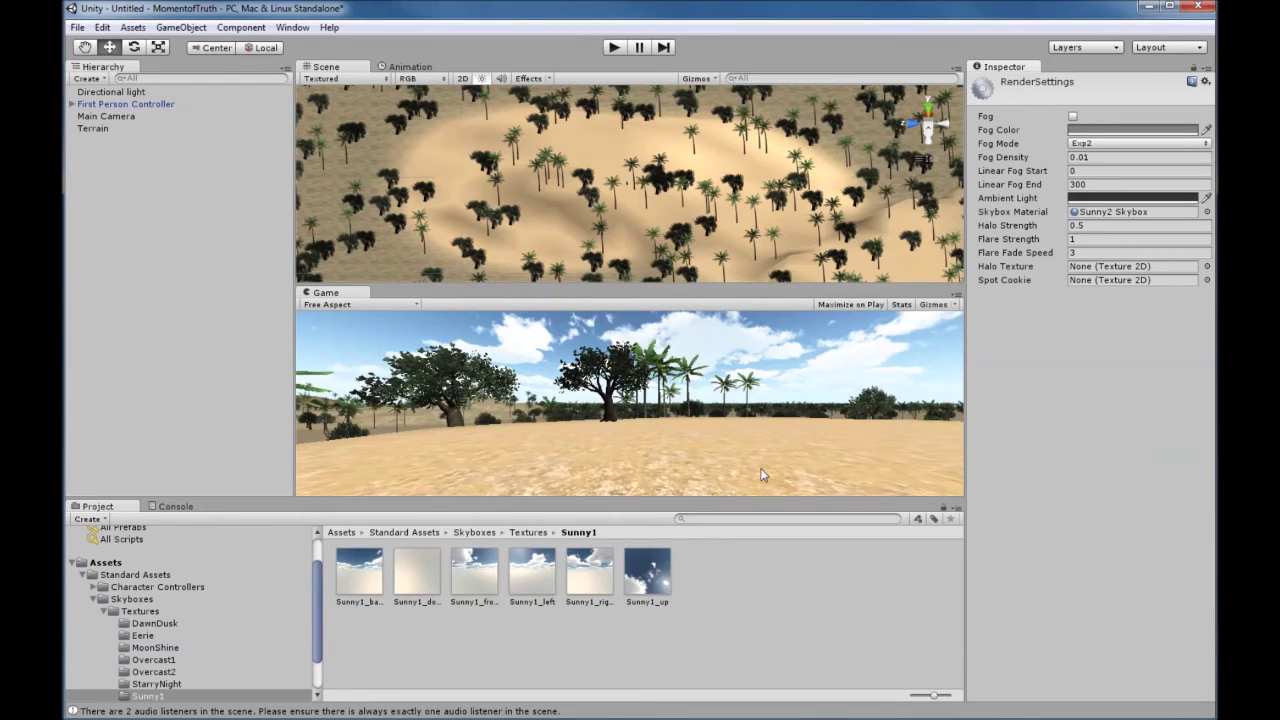
pyautogui.click(614, 48)
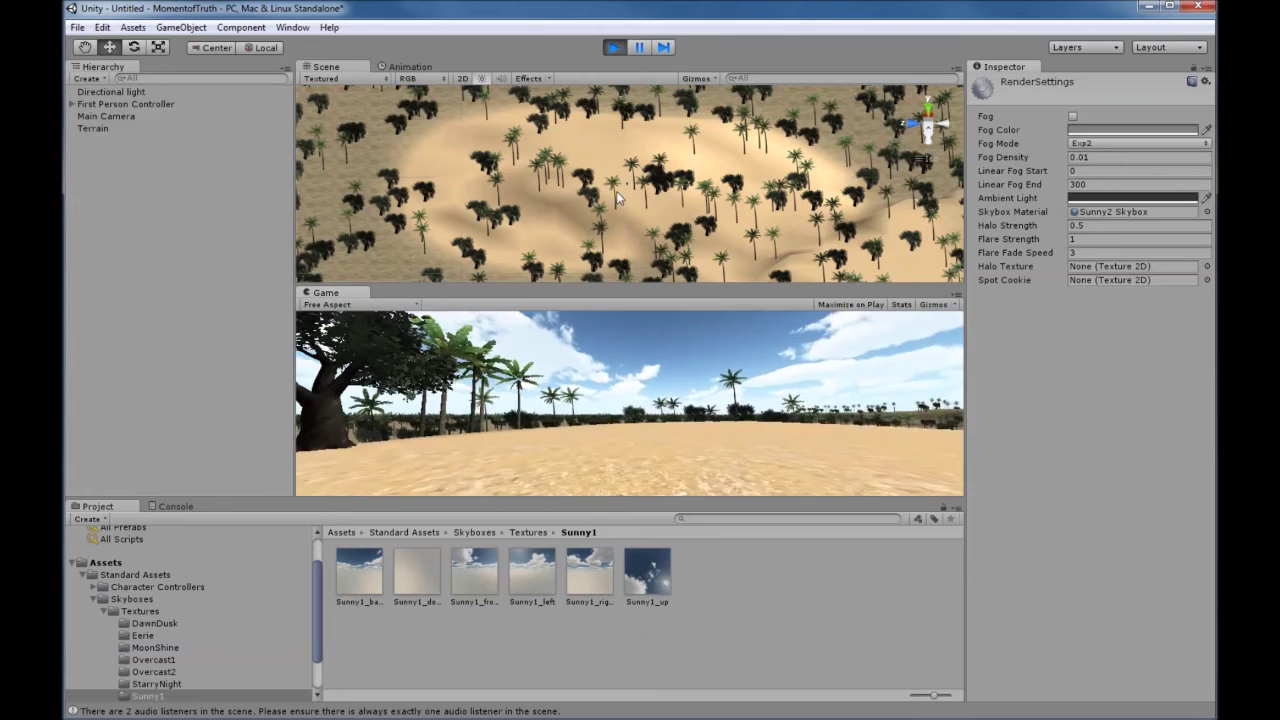
pyautogui.click(614, 48)
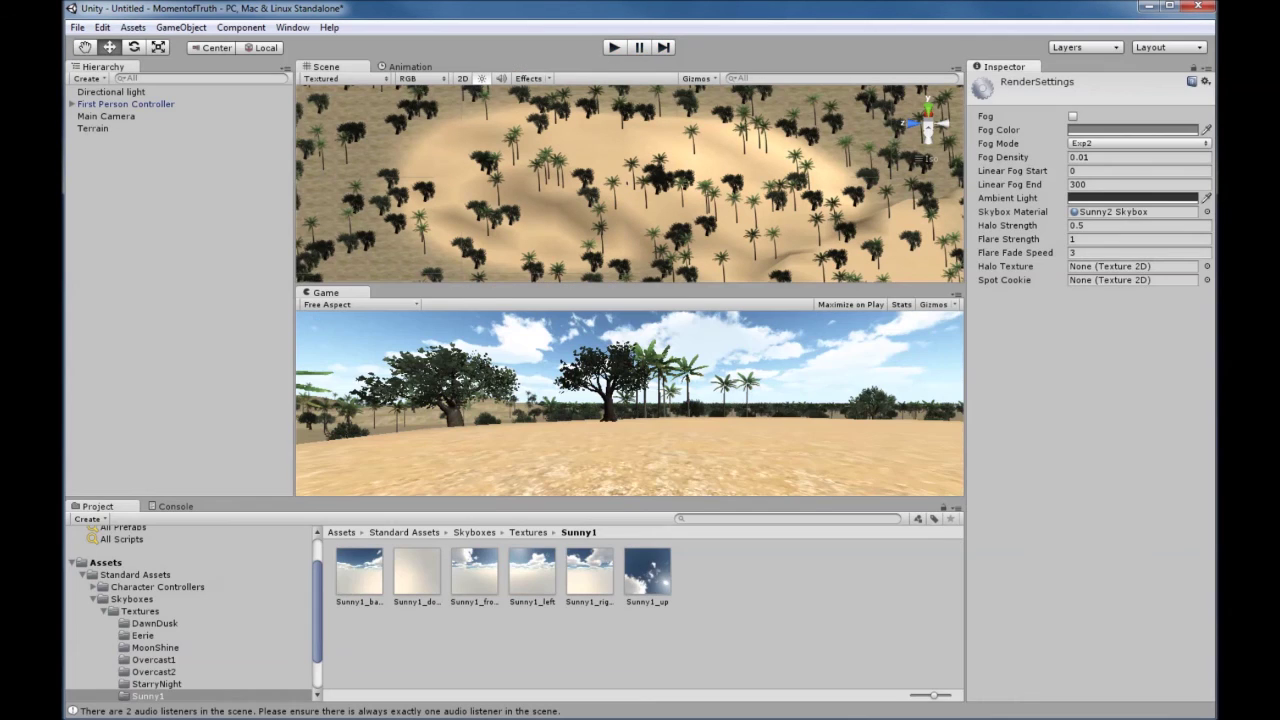